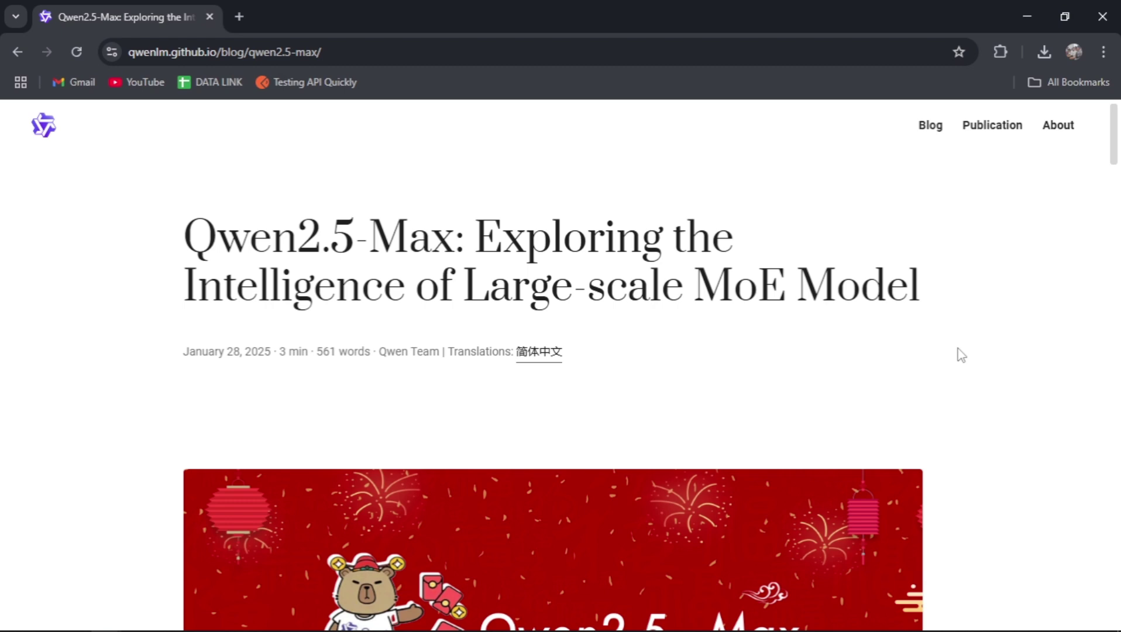
Step: Examine the benchmark comparison chart on the Qwen2.5-Max blog page, including a close view of the LiveBench bars
scroll(961, 356, down, 7)
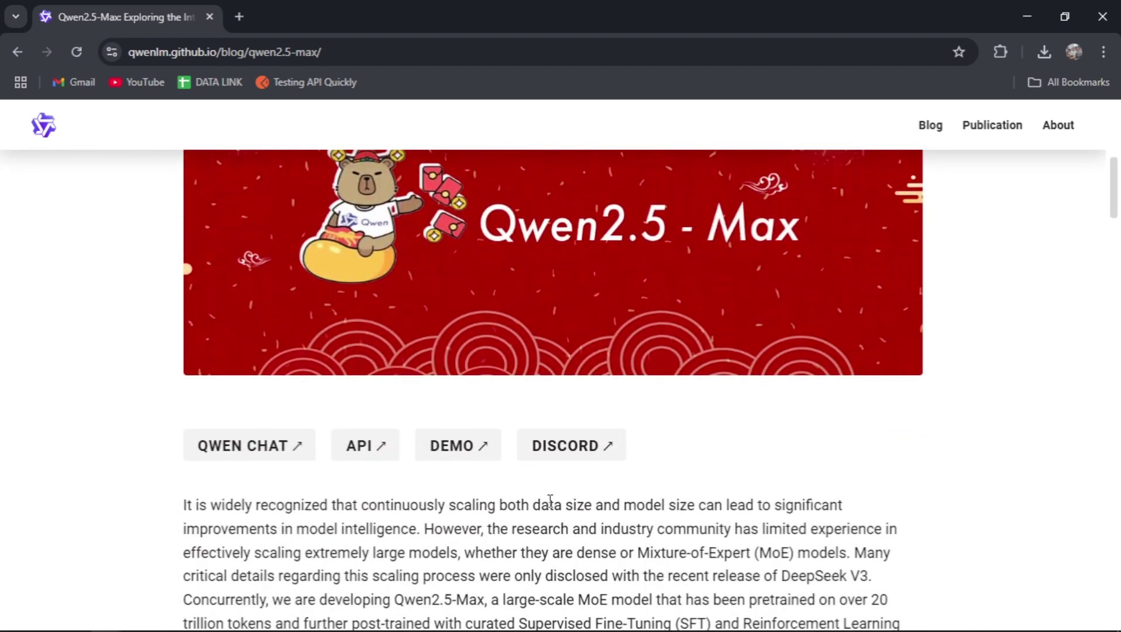
scroll(311, 402, down, 15)
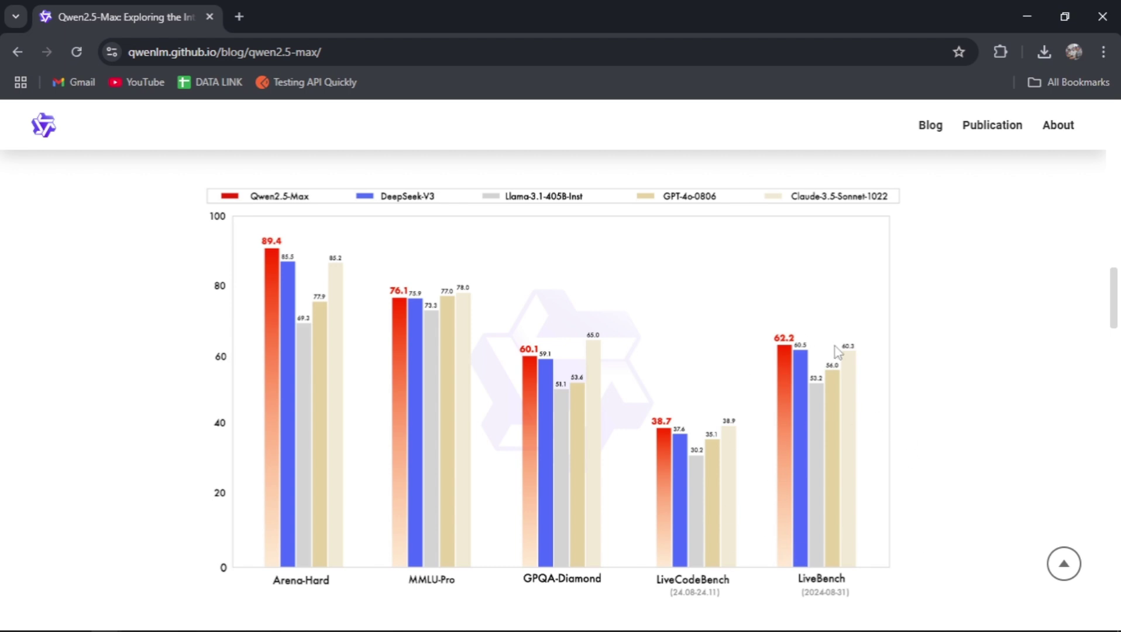
scroll(849, 375, up, 5)
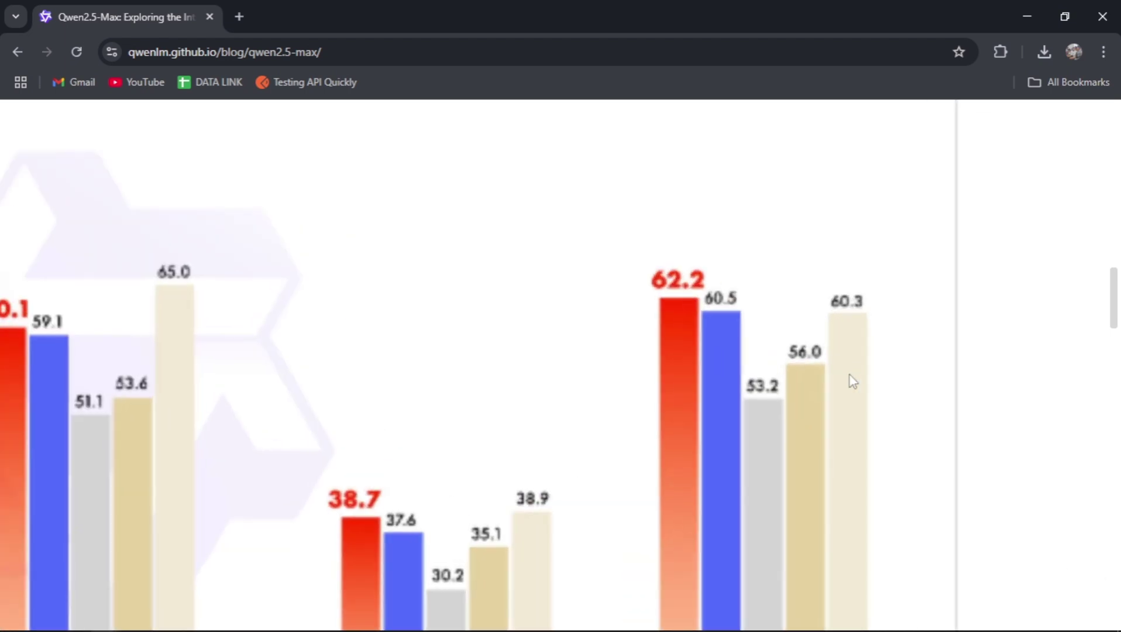
scroll(850, 375, right, 3)
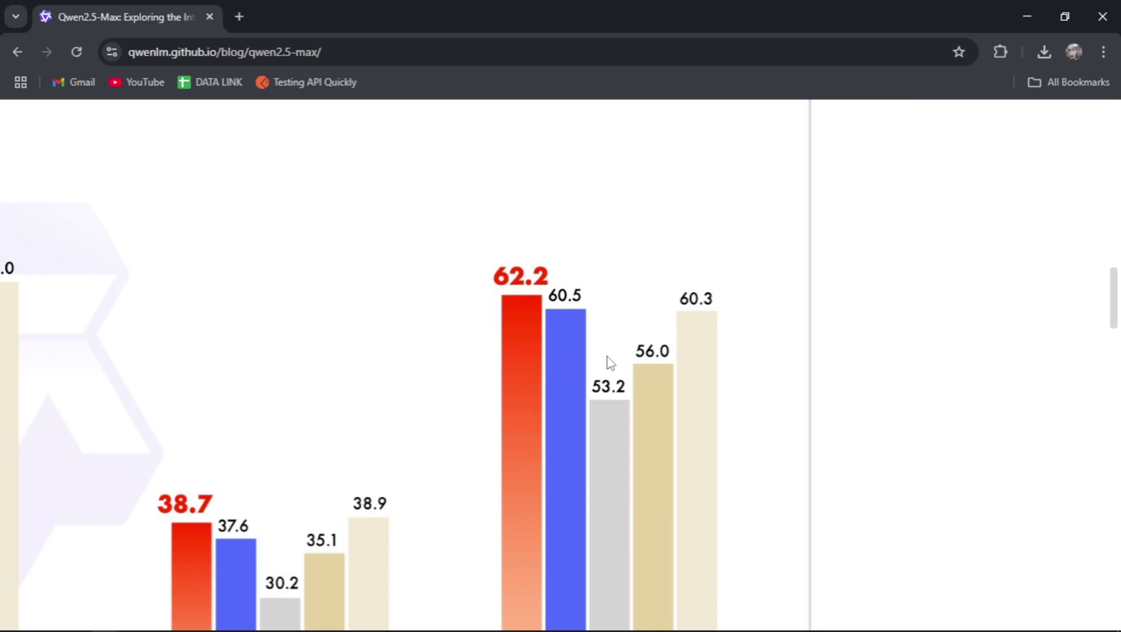
scroll(607, 355, down, 5)
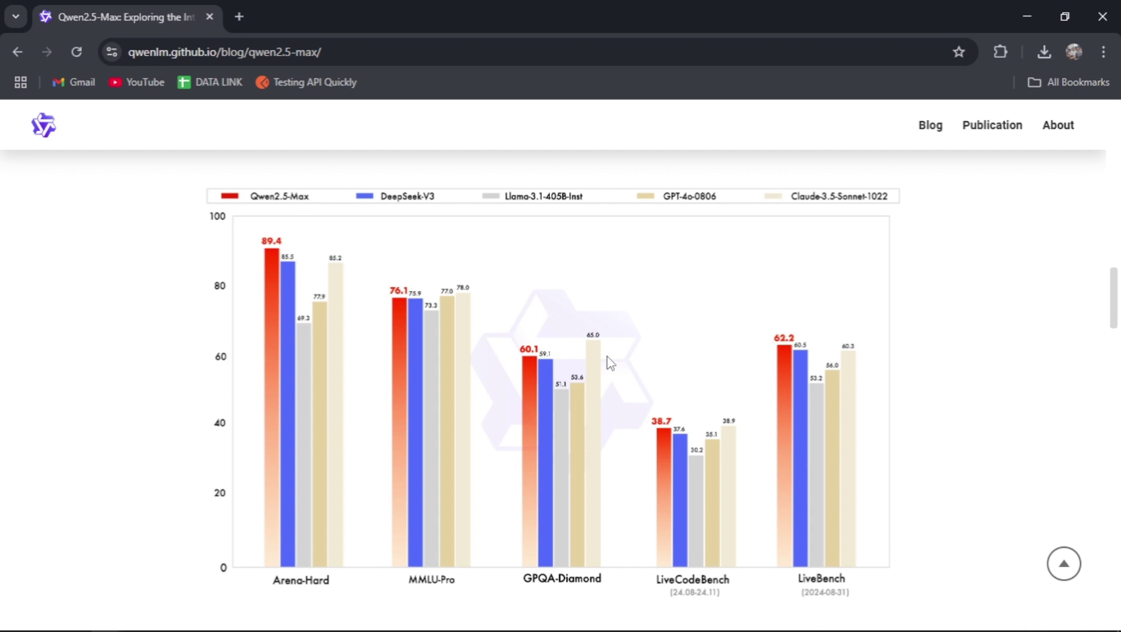
Step: Bring up the apple photo pexels-saizstudio-18076436-scaled.jpg in the image viewer and maximize its window
key(alt+Tab)
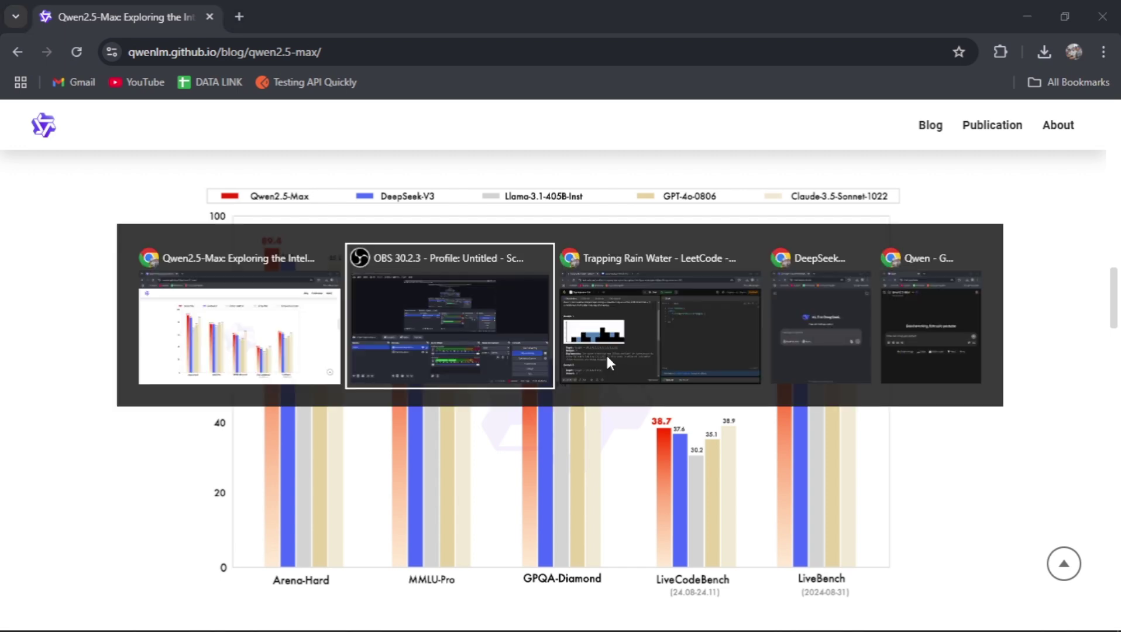
click(266, 318)
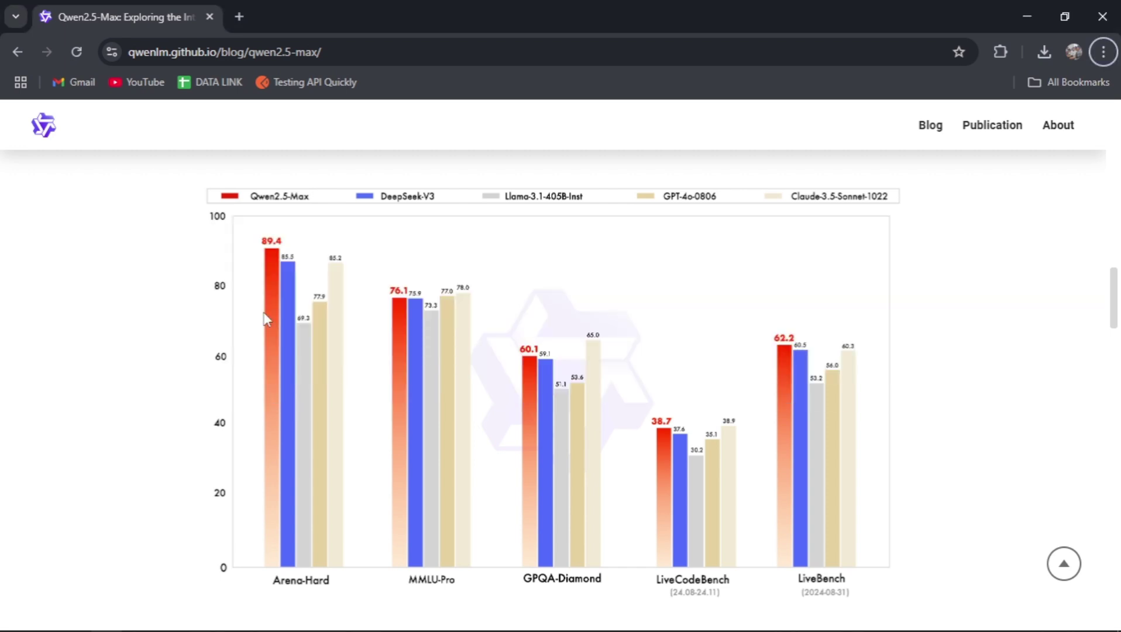
click(77, 621)
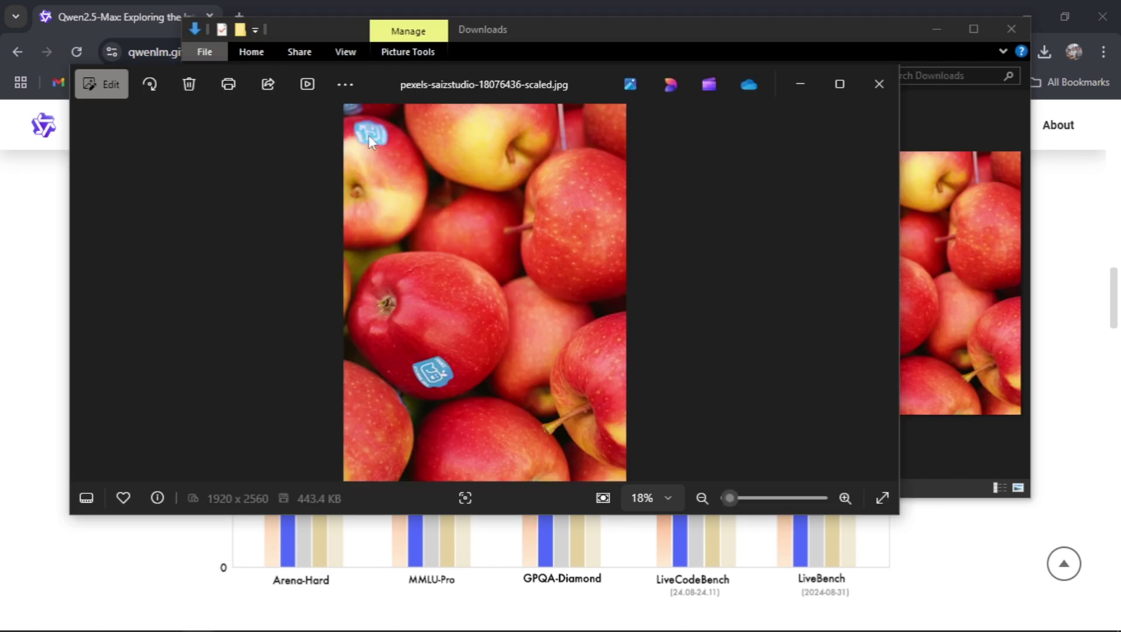
click(858, 90)
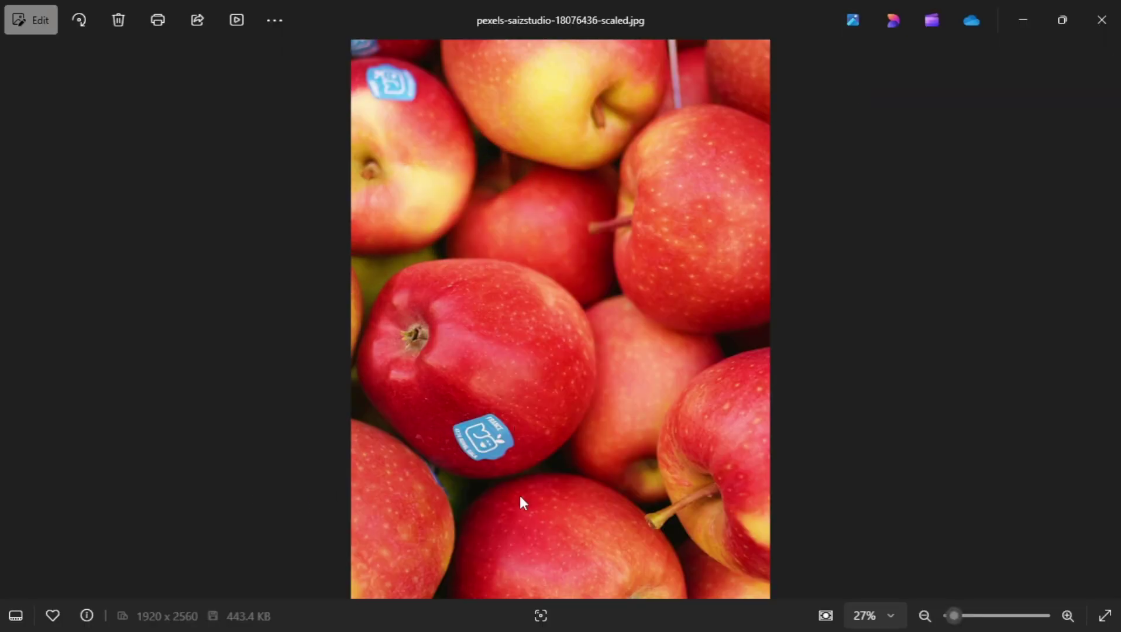
Step: Examine the small printed text on the blue sticker of the apple, then the whole photo
scroll(520, 496, up, 5)
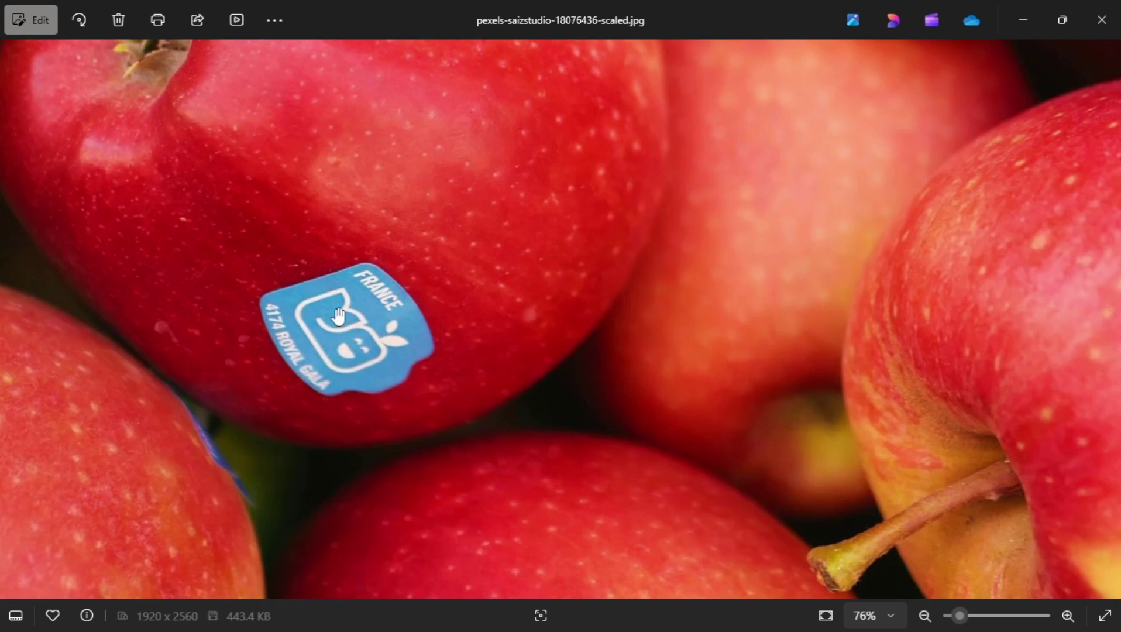
scroll(338, 316, up, 2)
drag(352, 431, 507, 331)
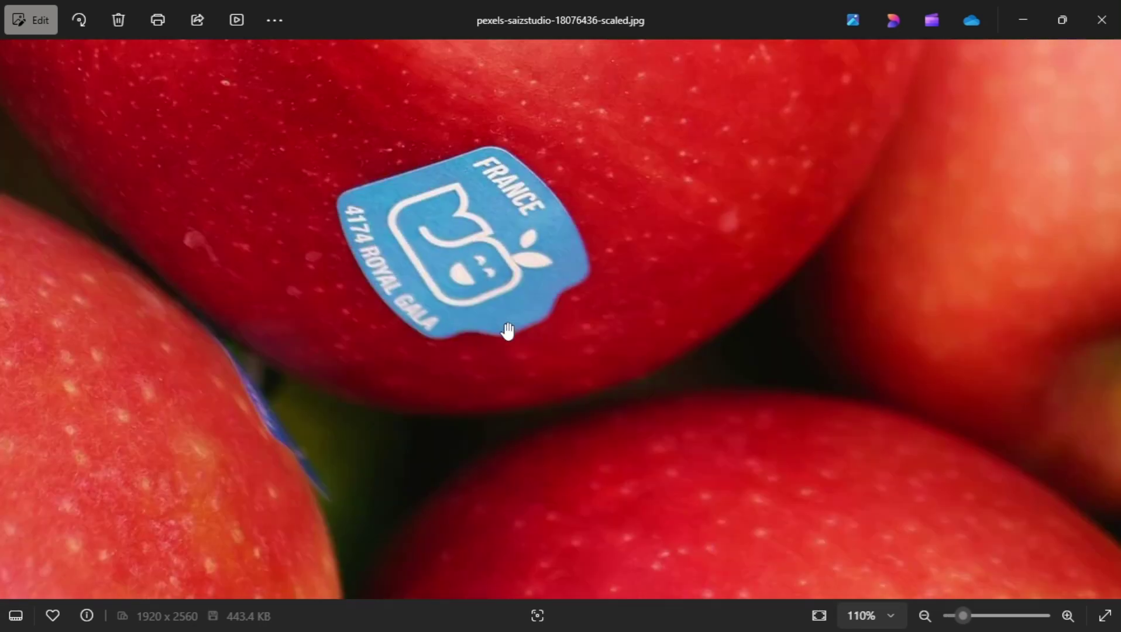
scroll(495, 278, down, 2)
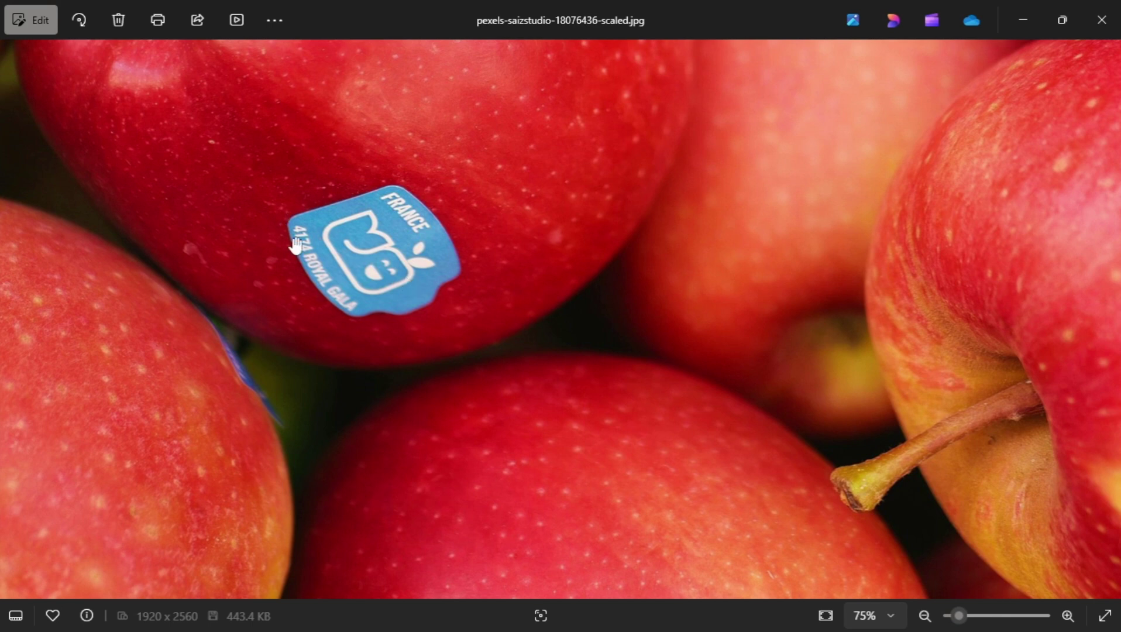
scroll(478, 345, down, 1)
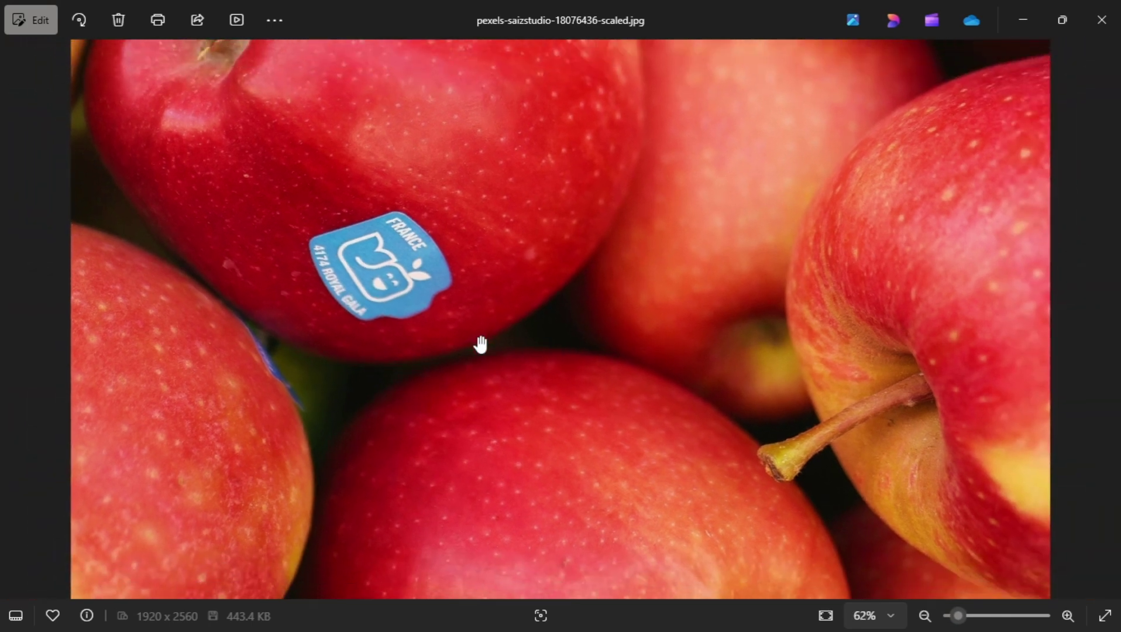
scroll(481, 345, down, 5)
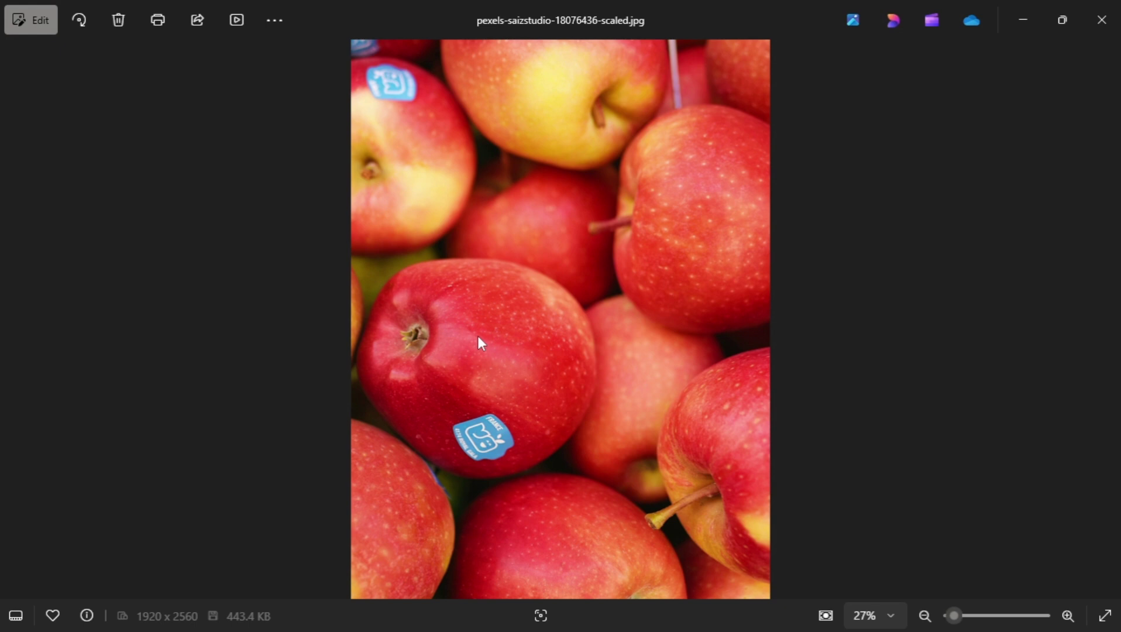
scroll(539, 524, up, 4)
scroll(539, 524, down, 4)
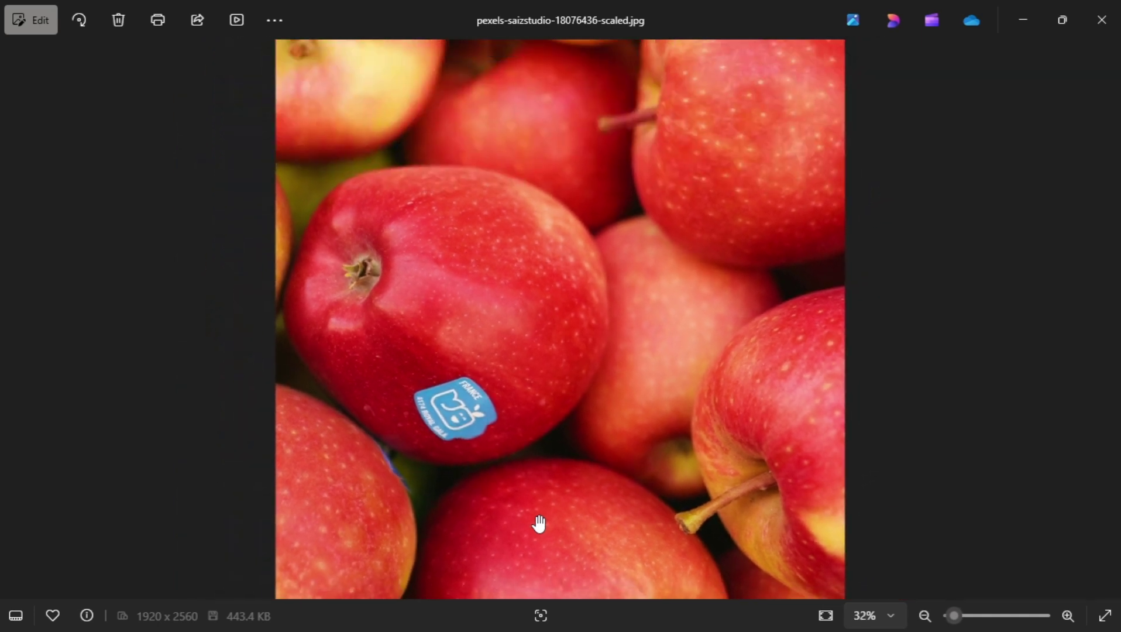
Step: Switch from the photo to the Qwen and DeepSeek chat windows so both are shown side by side
key(alt+Tab)
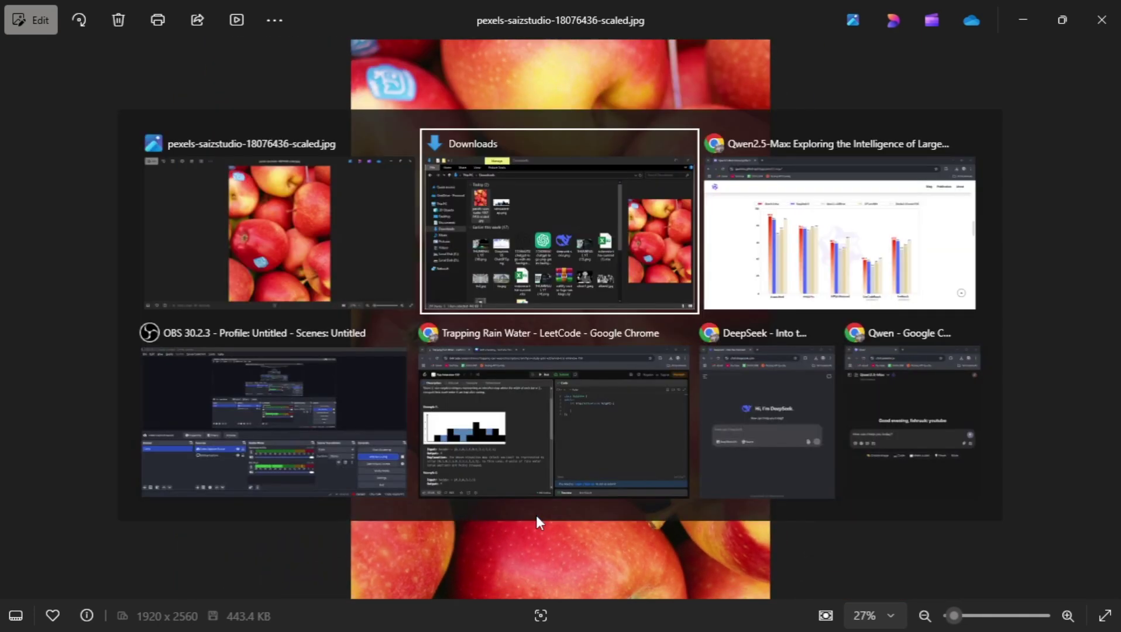
key(Tab)
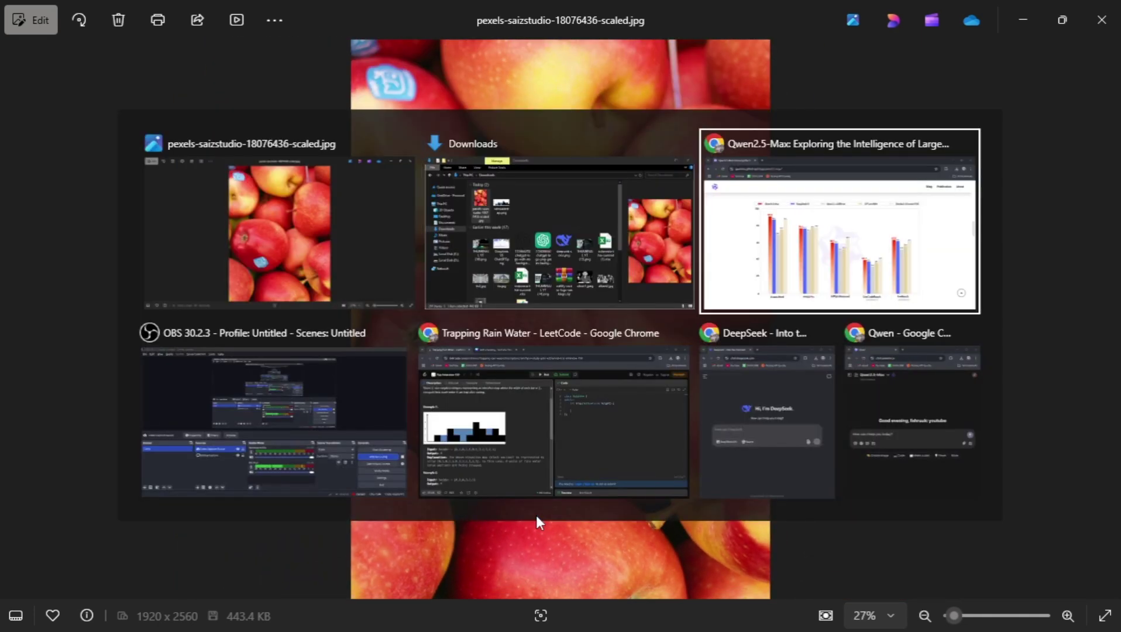
click(759, 375)
key(alt+Tab)
click(782, 382)
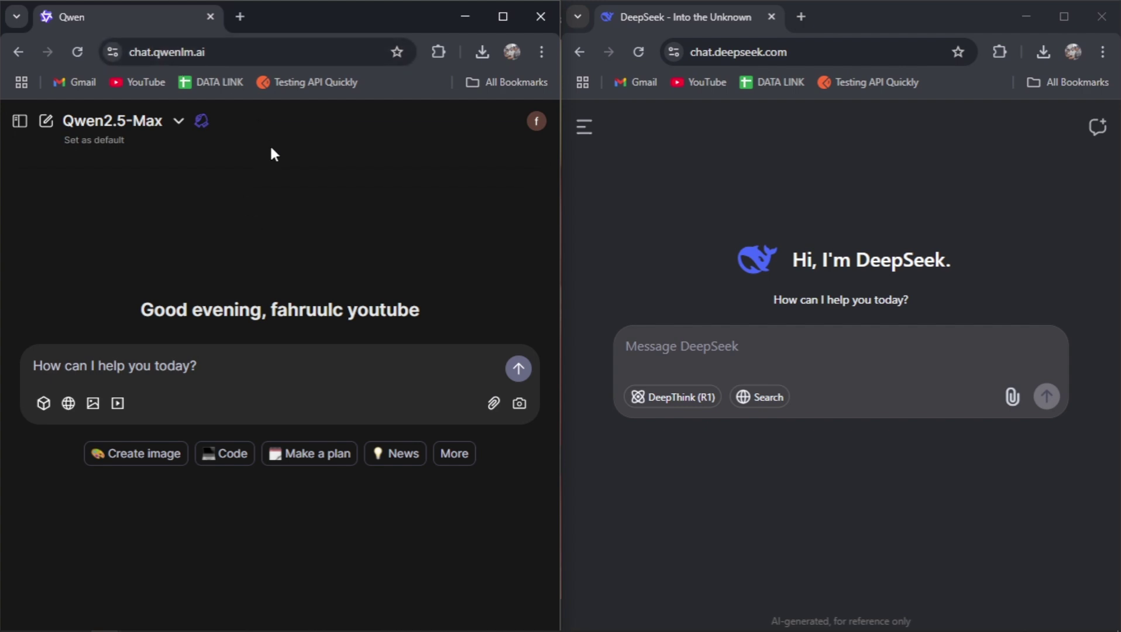
click(755, 183)
Step: Set the Qwen chat's model to Qwen2.5-VL-72B-Instruct and enable DeepThink (R1) in the DeepSeek chat
click(107, 124)
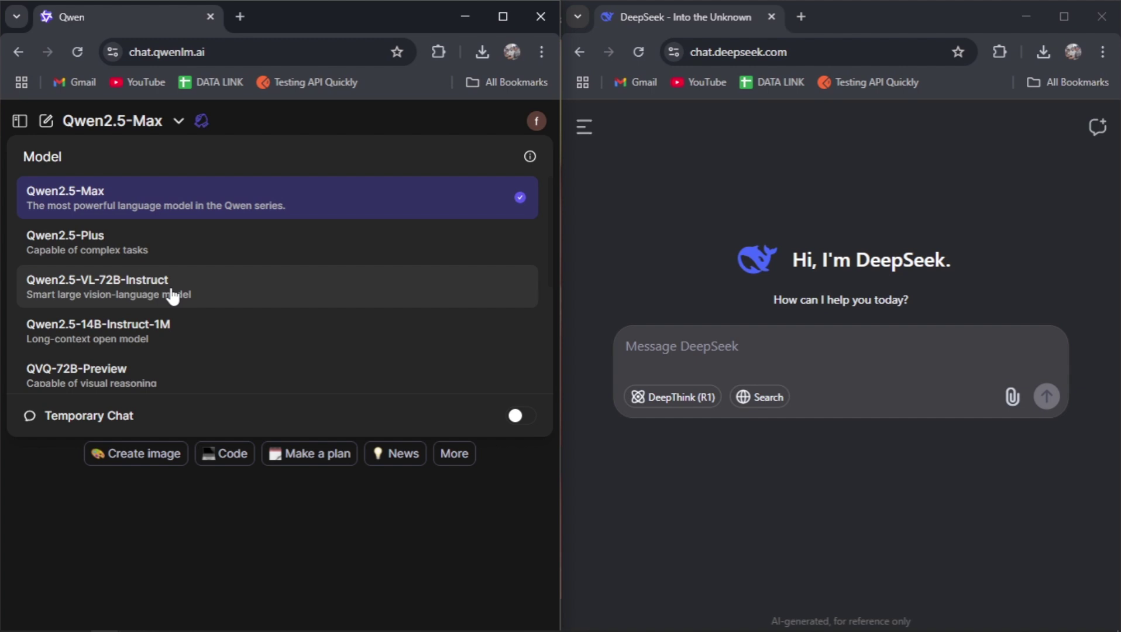
click(172, 296)
click(747, 274)
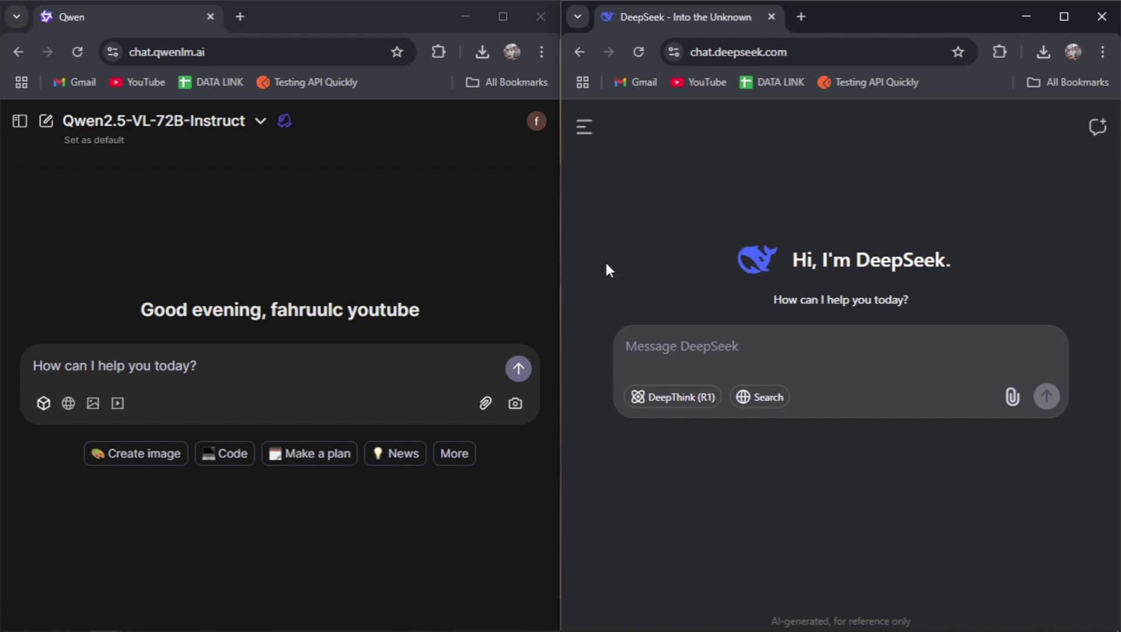
click(593, 127)
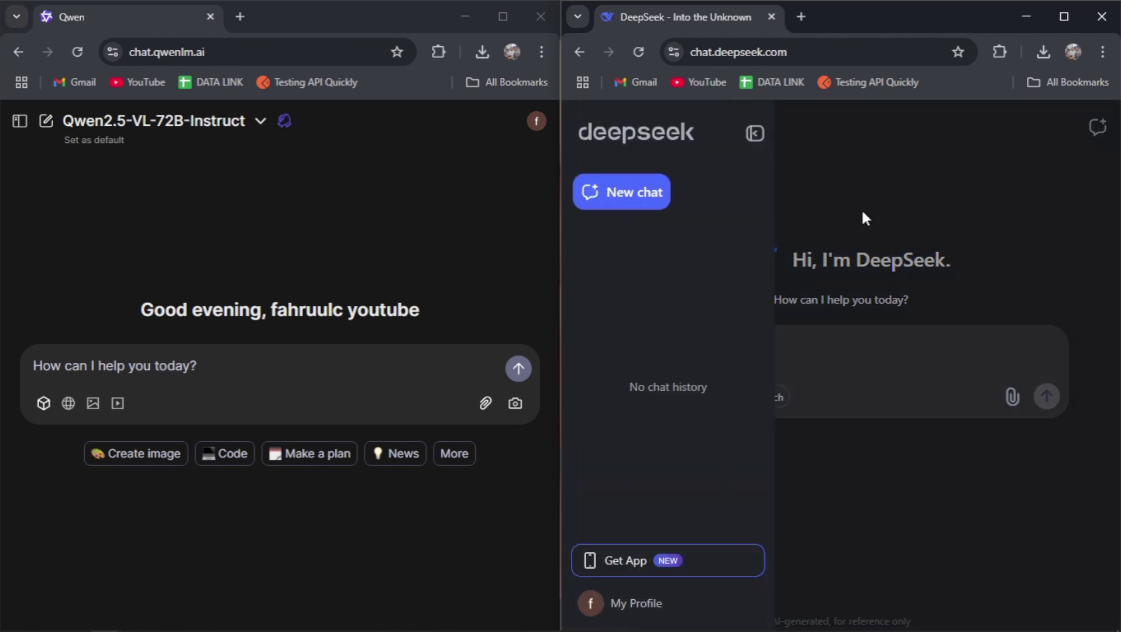
click(861, 208)
click(865, 353)
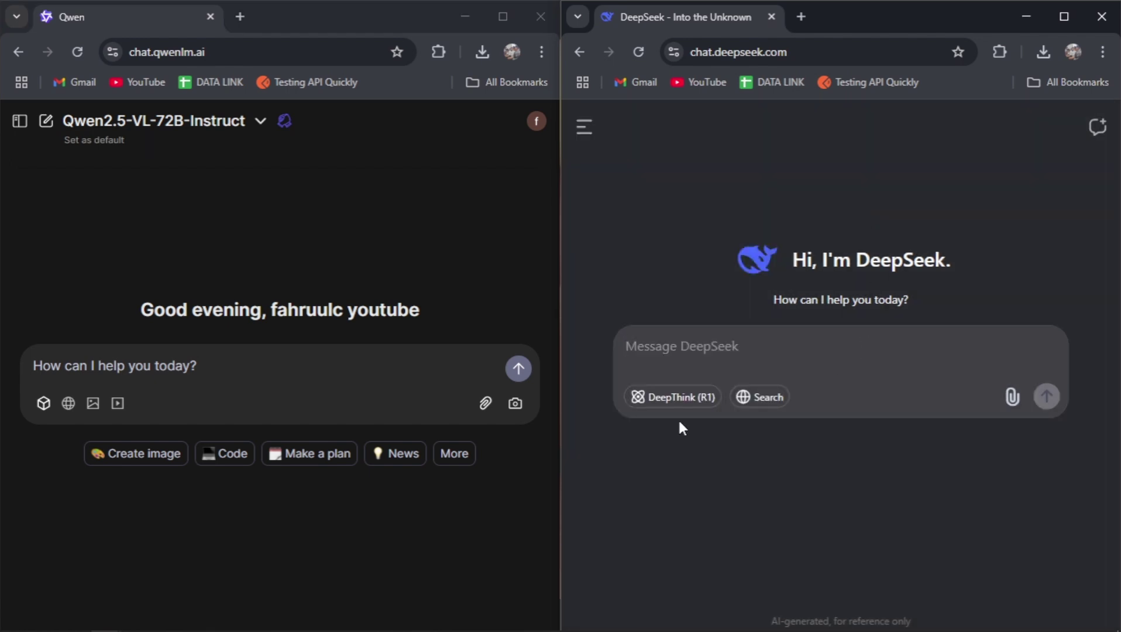
click(679, 402)
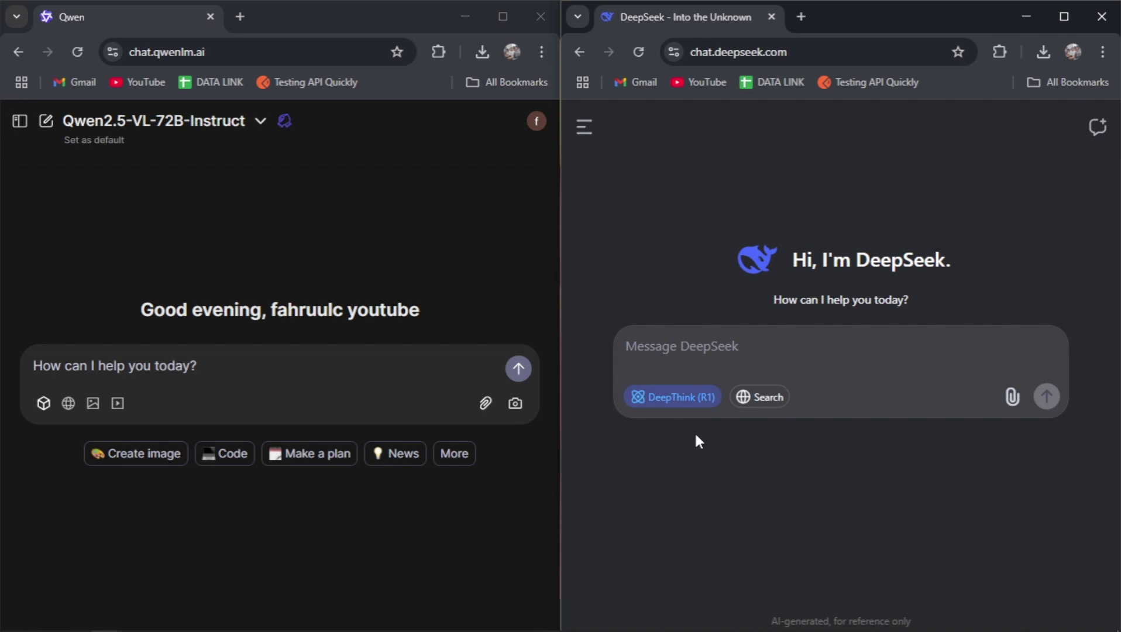
Step: Attach pexels-saizstudio-18076436-scaled.jpg to the Qwen message and enter the prompt "please tell me the text in the image like label in fruit ?"
click(328, 365)
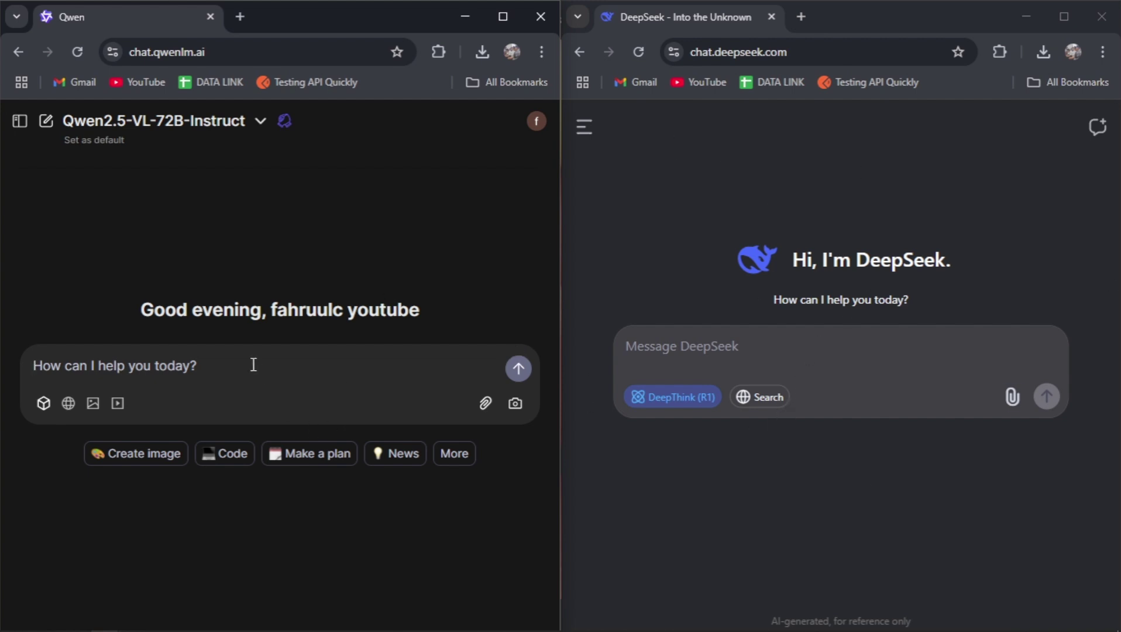
click(515, 403)
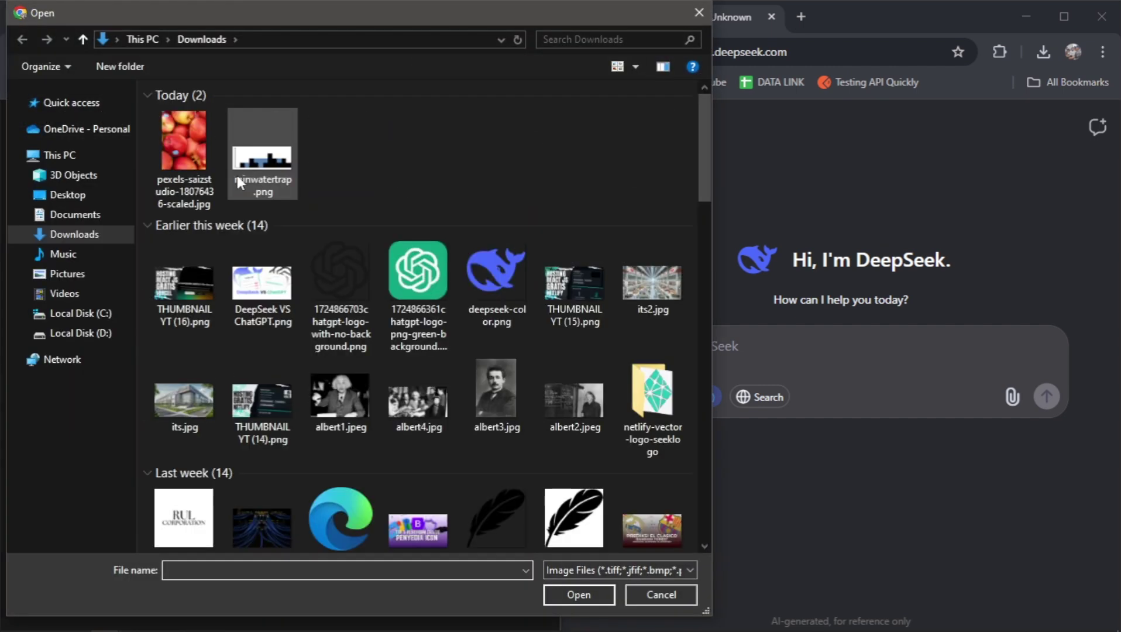
click(174, 137)
click(579, 594)
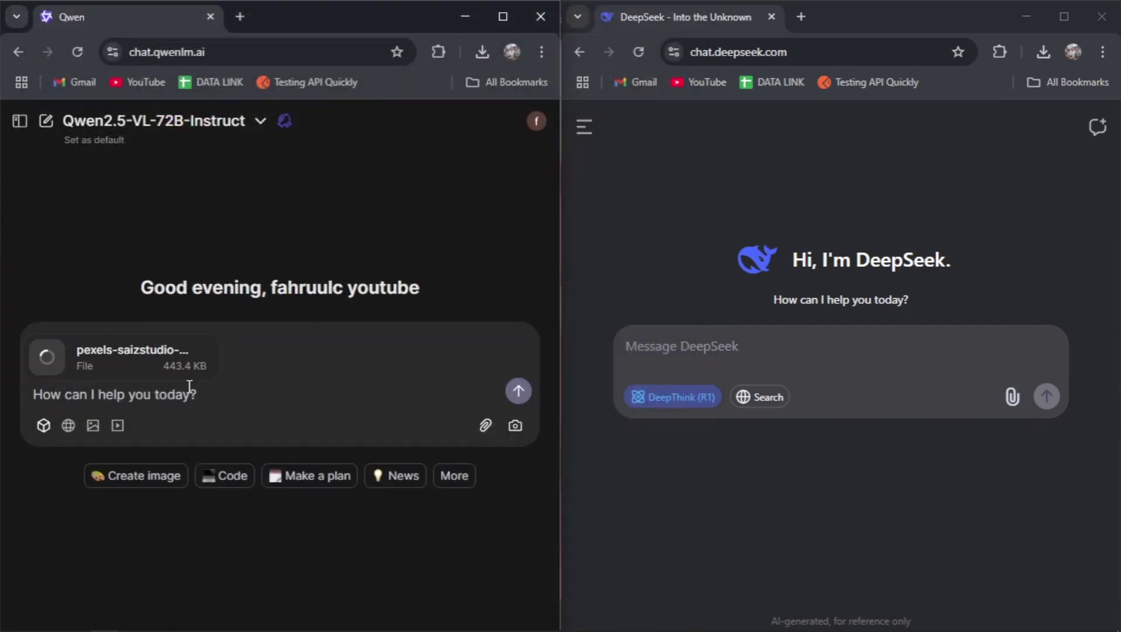
click(214, 396)
text(please tell me the text in the image like label in fruit)
text(?)
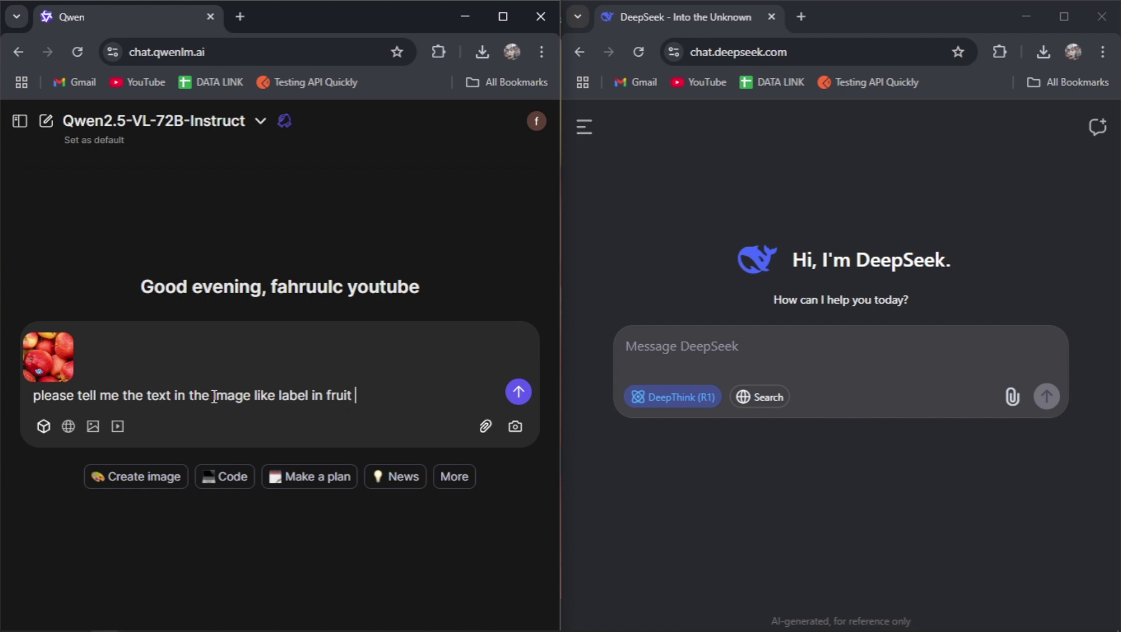
Step: Copy the whole prompt from the Qwen message and paste it into the DeepSeek message
key(shift+Left)
key(ctrl+shift+Left)
key(ctrl+shift+Left)
key(ctrl+shift+Left)
key(ctrl+shift+Left)
key(ctrl+shift+Left)
key(ctrl+shift+Left)
key(ctrl+shift+Left)
key(ctrl+shift+Left)
key(ctrl+shift+Left)
key(ctrl+shift+Left)
key(ctrl+shift+Left)
key(ctrl+shift+Left)
key(ctrl+c)
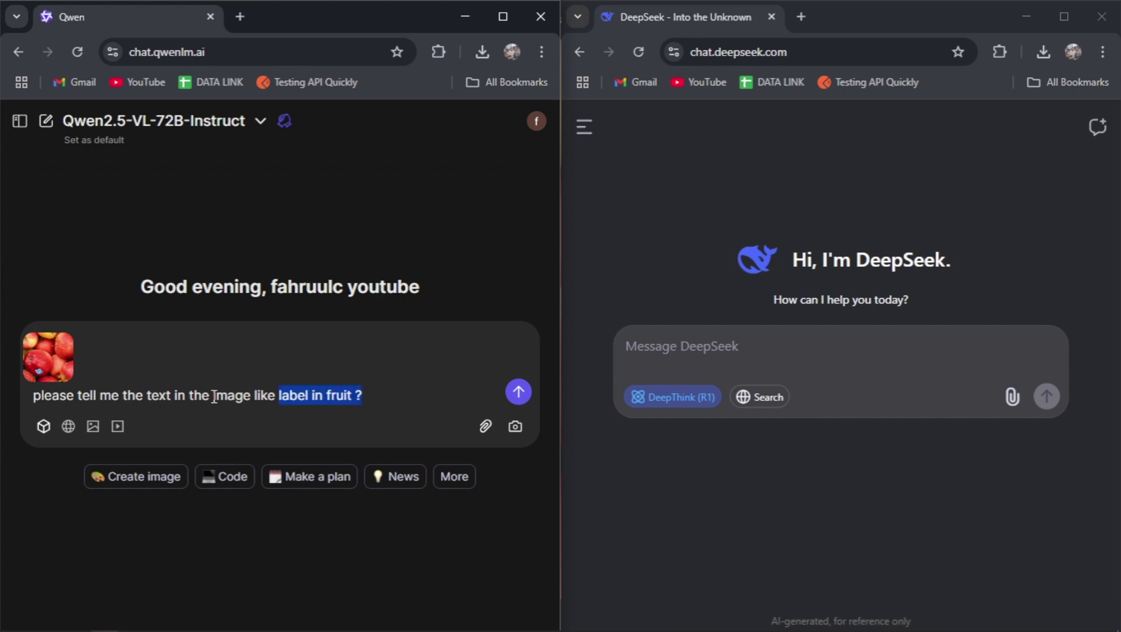
click(386, 393)
click(660, 351)
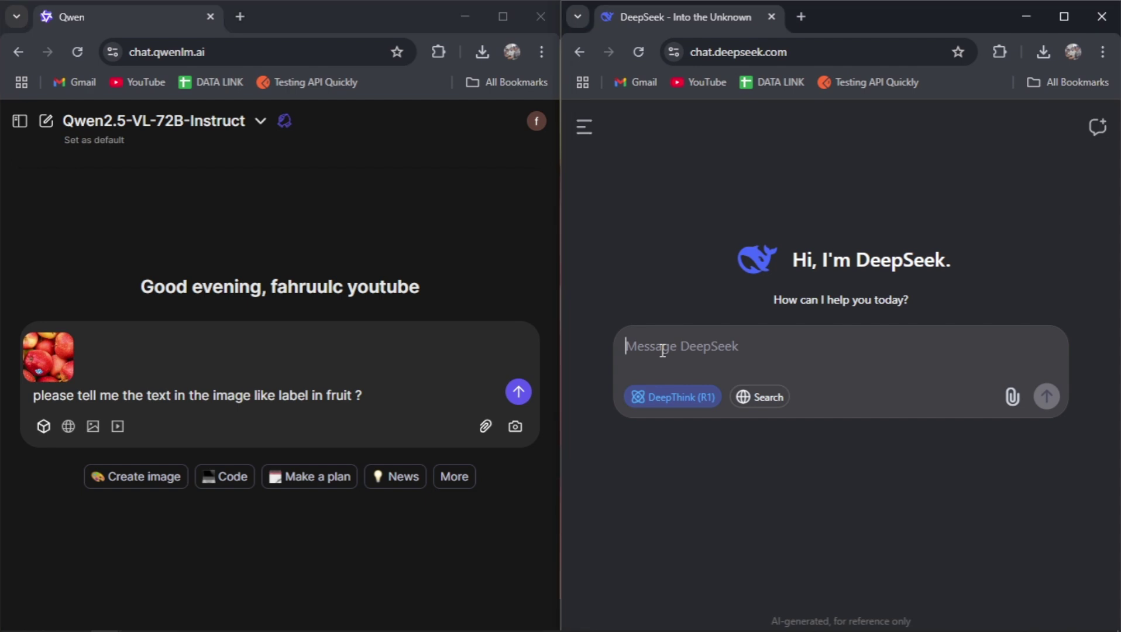
key(ctrl+v)
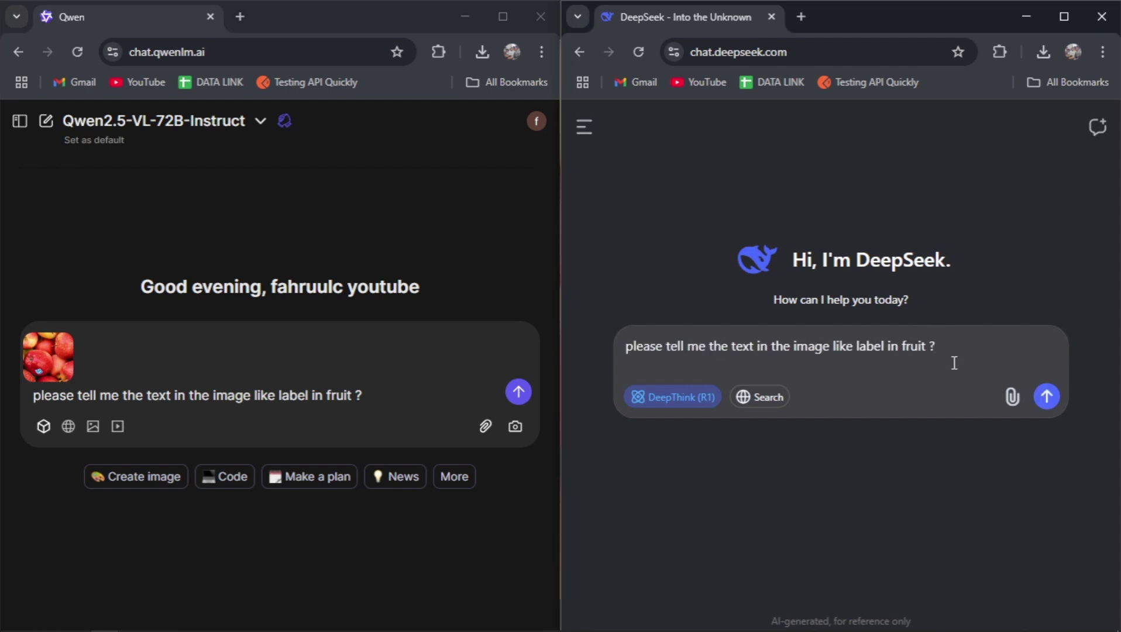
Step: Attach the apple photo pexels-saizstudio-18076436-scaled.jpg from Downloads to the DeepSeek message
click(1020, 405)
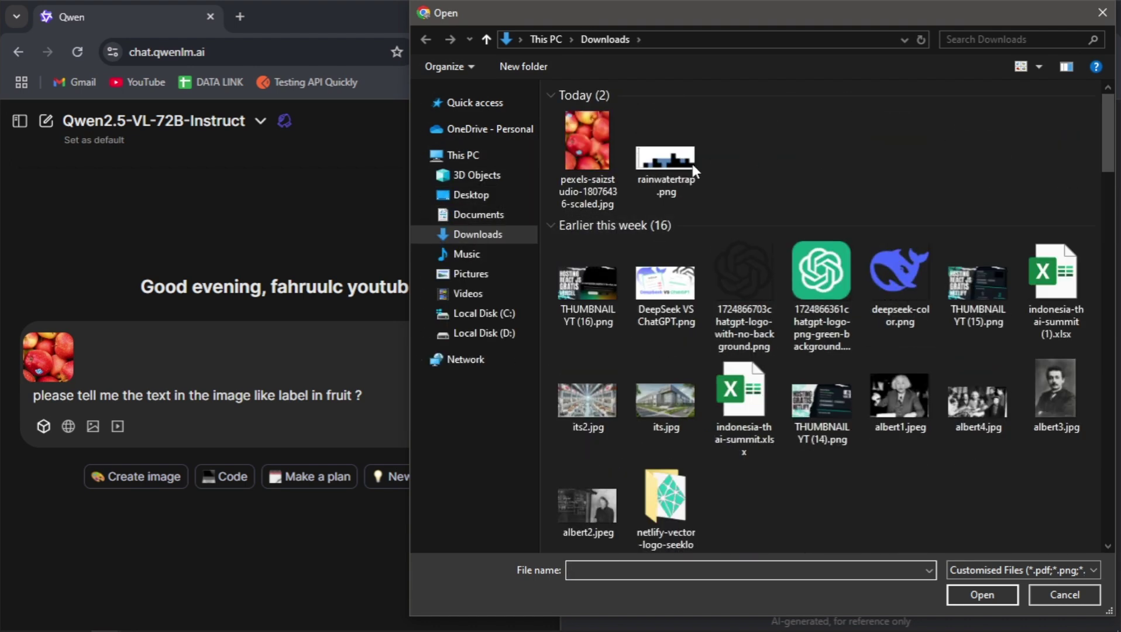
click(580, 154)
click(969, 591)
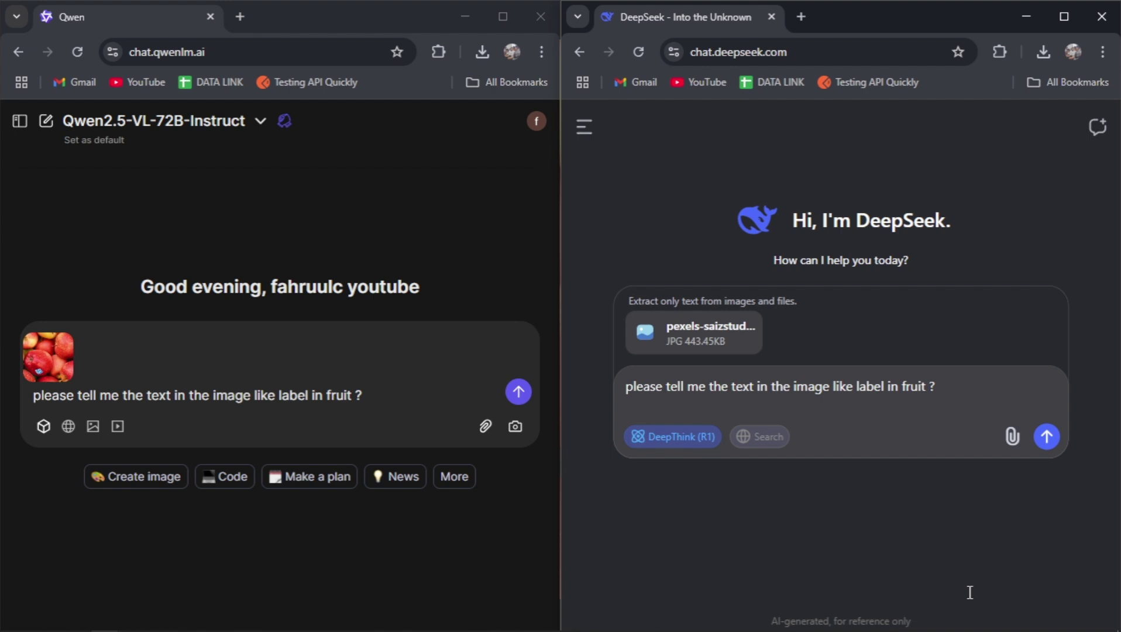
Step: Send the fruit label prompt with its image in both the Qwen and DeepSeek chats
click(380, 400)
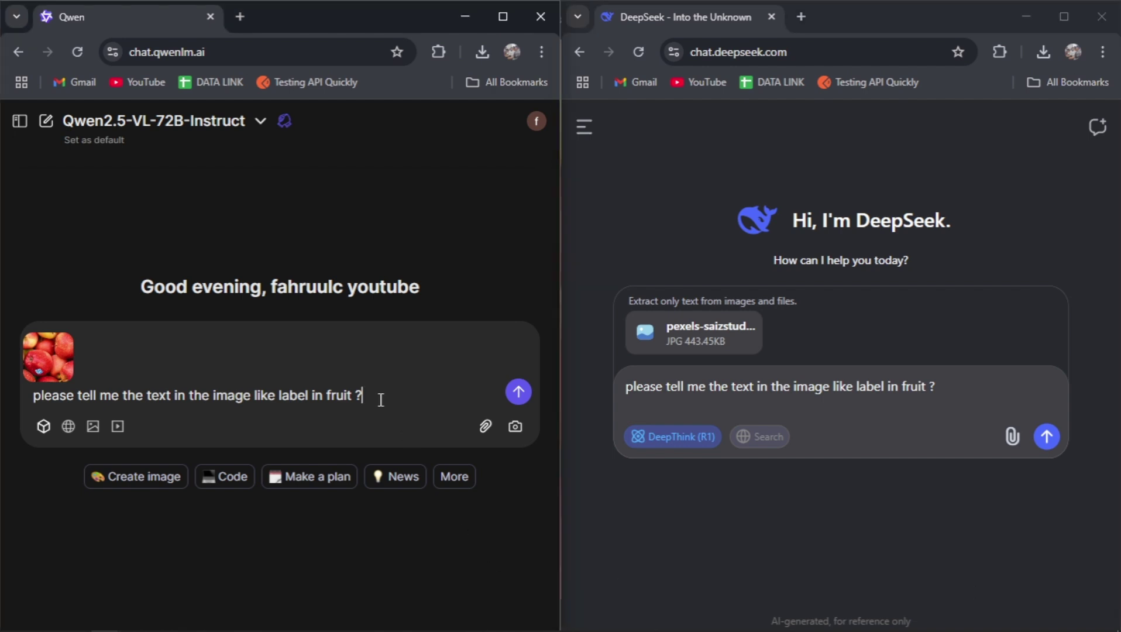
click(517, 391)
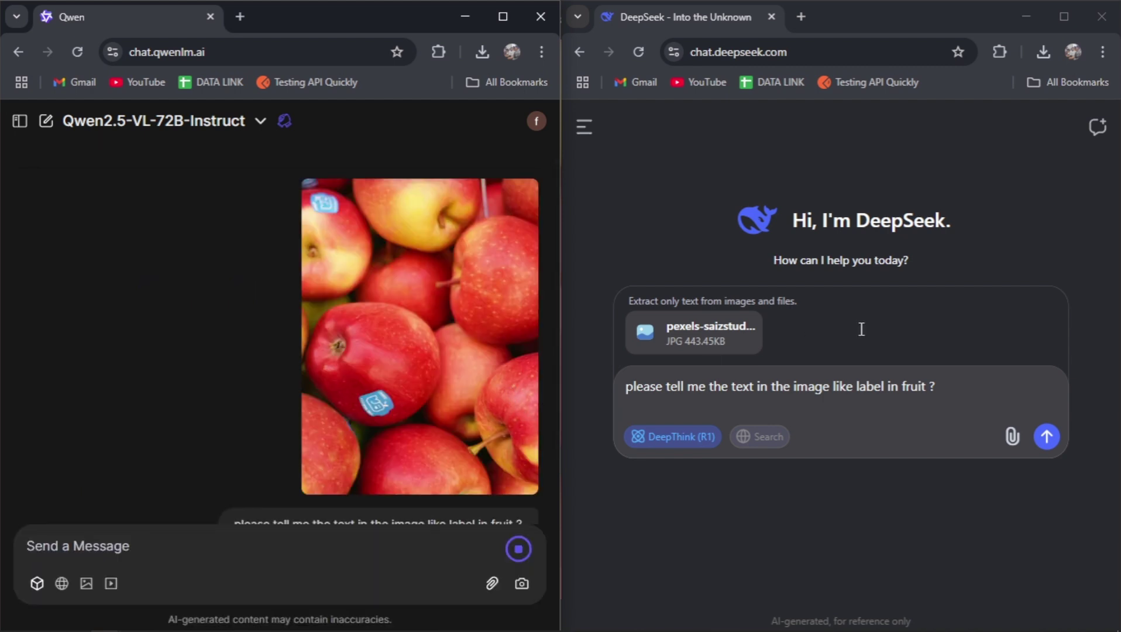
click(1045, 443)
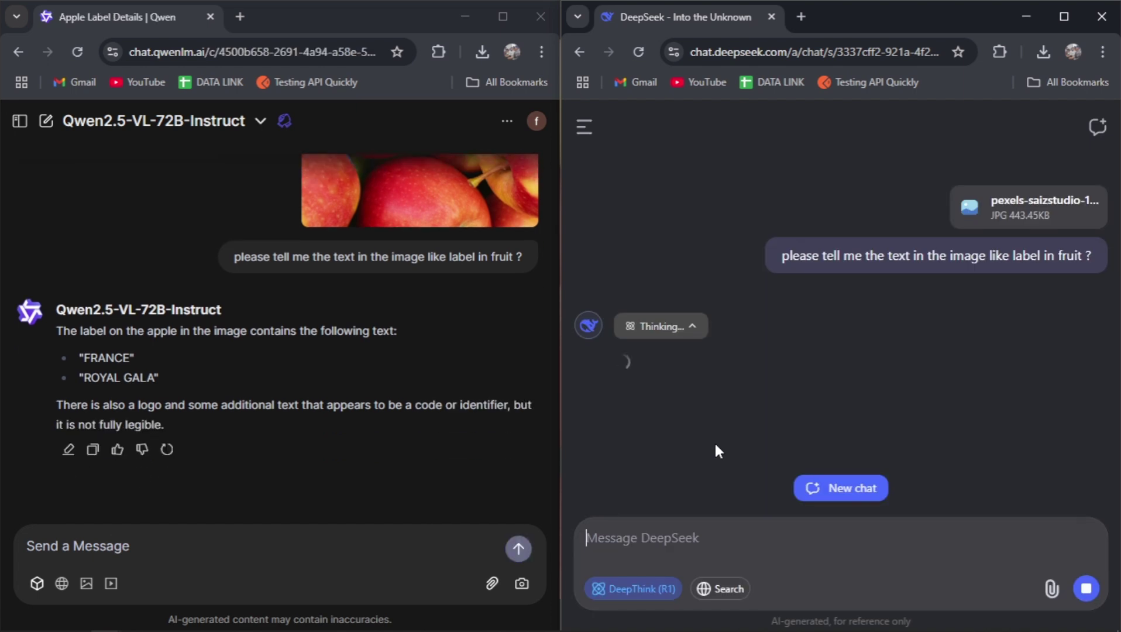
Step: Read Qwen's reply about the text on the apple label
click(190, 402)
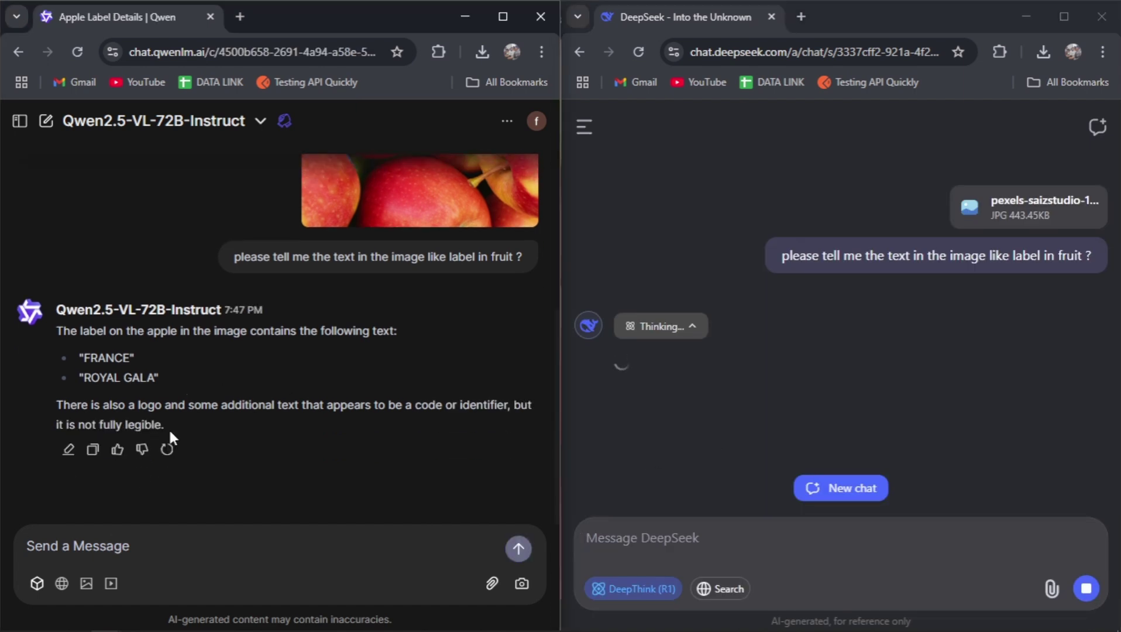
scroll(262, 343, up, 3)
scroll(261, 343, down, 3)
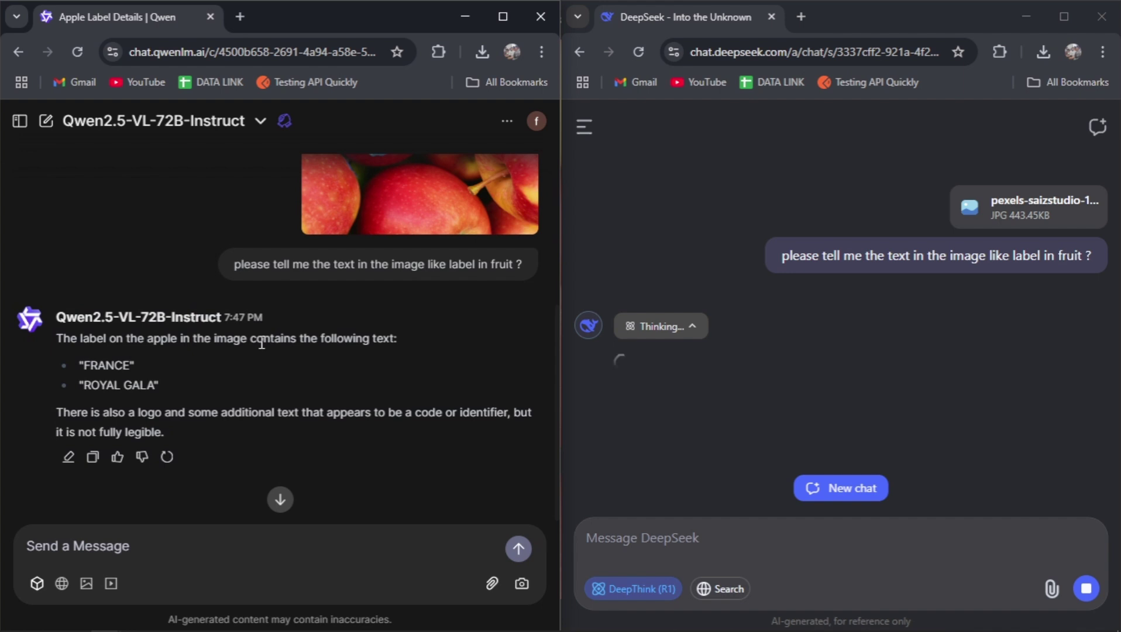
scroll(233, 348, down, 1)
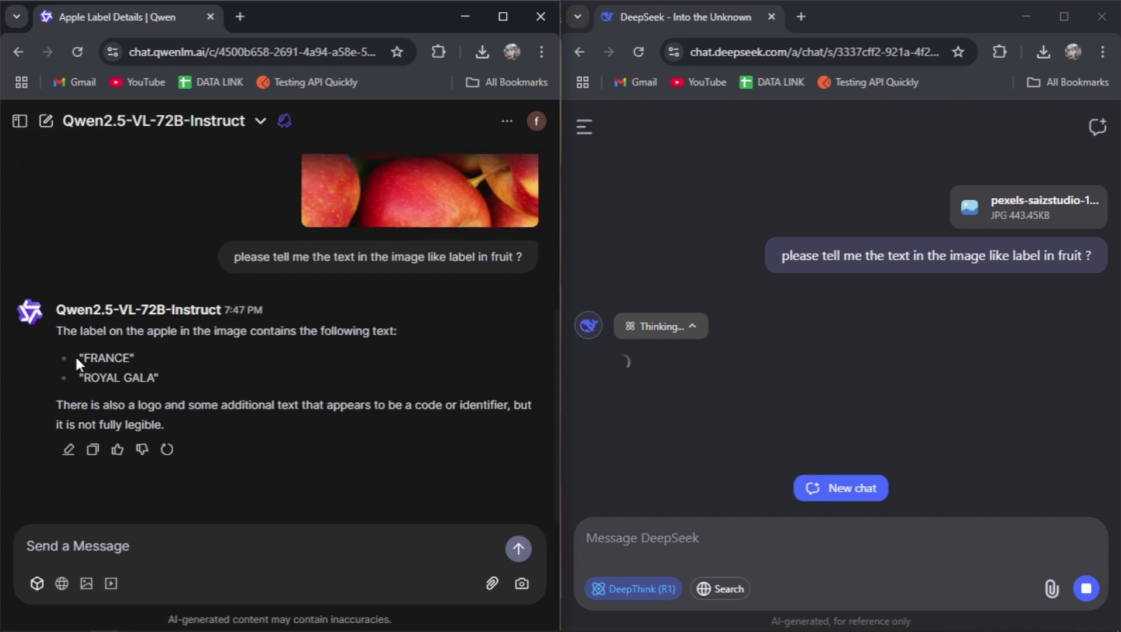
Step: Switch to Photos, inspect the blue sticker in pexels-saizstudio-18076436-scaled.jpg up close, and minimise the photo
key(alt+Tab)
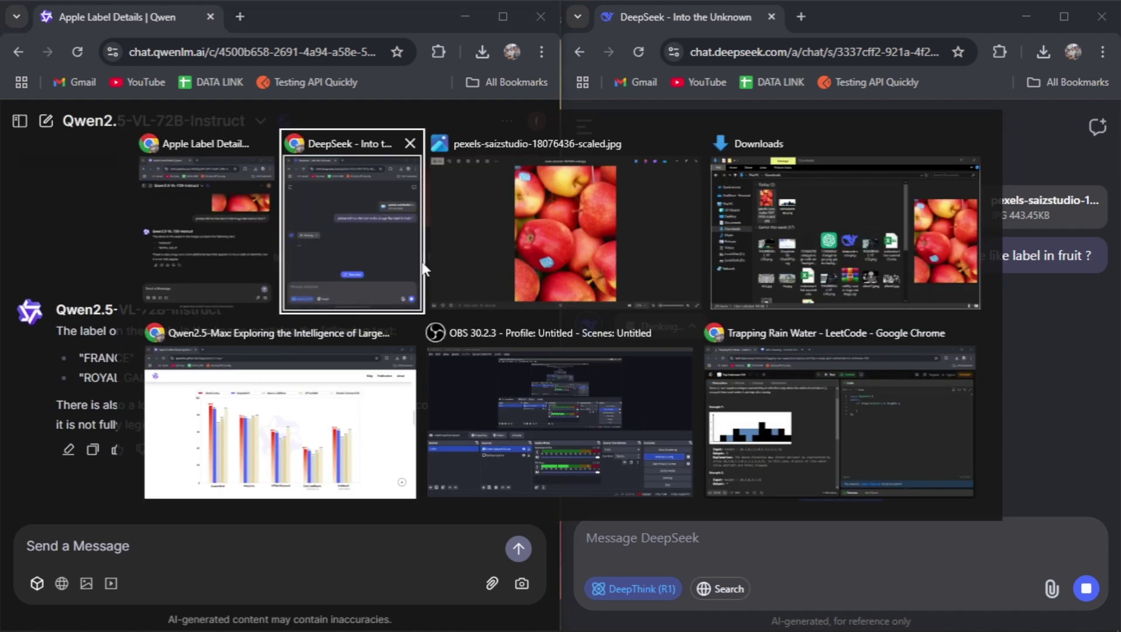
click(437, 275)
scroll(505, 421, up, 5)
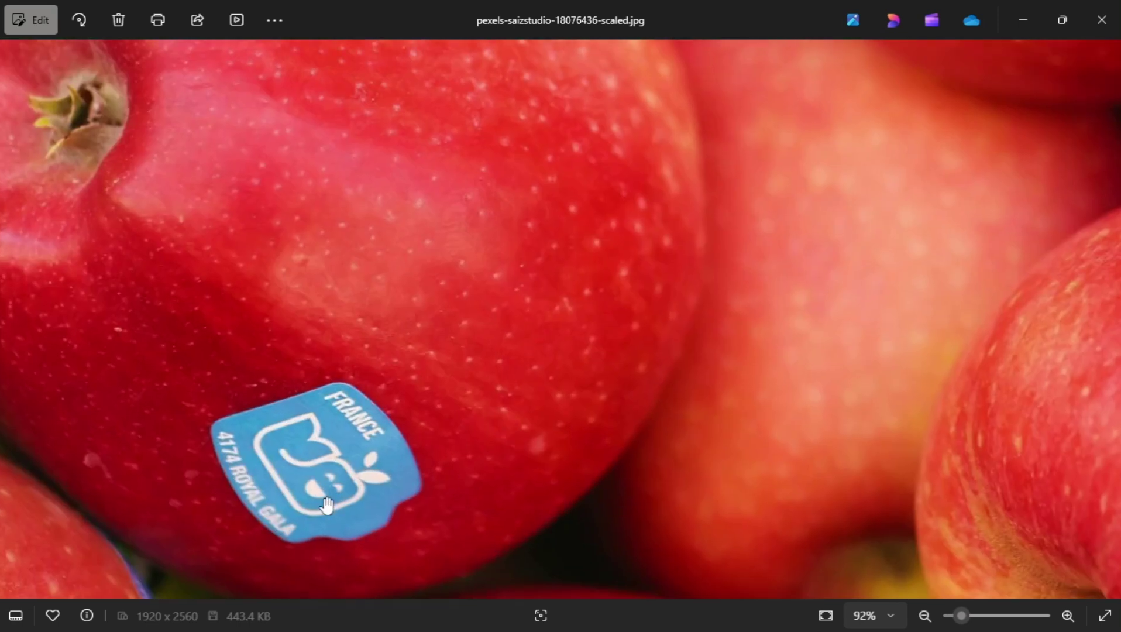
drag(326, 505, 452, 291)
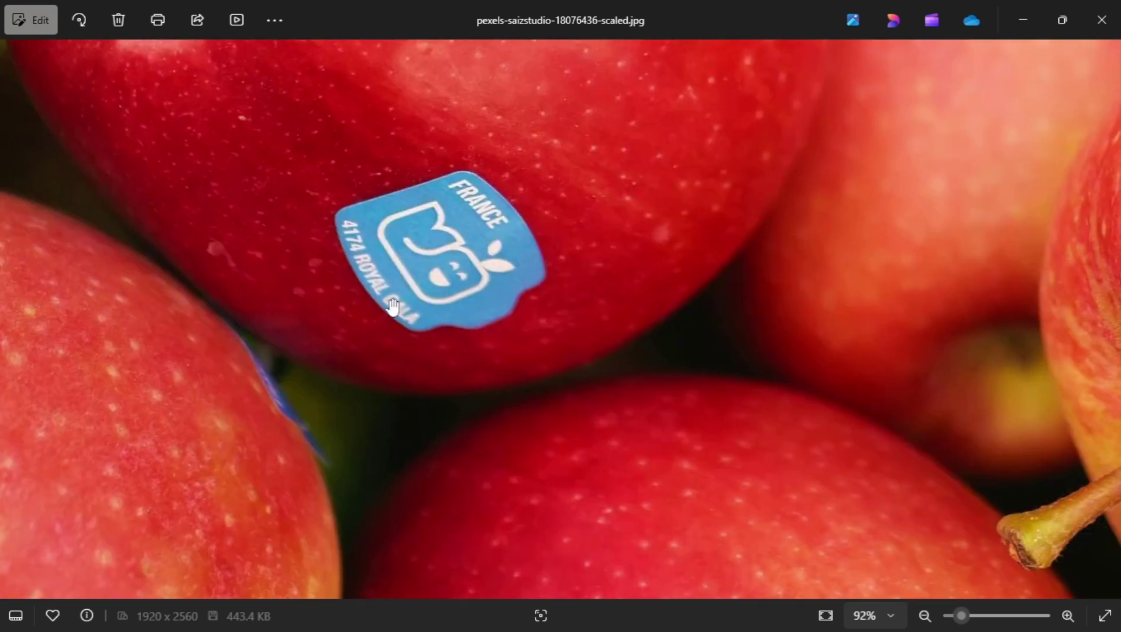
scroll(432, 331, down, 5)
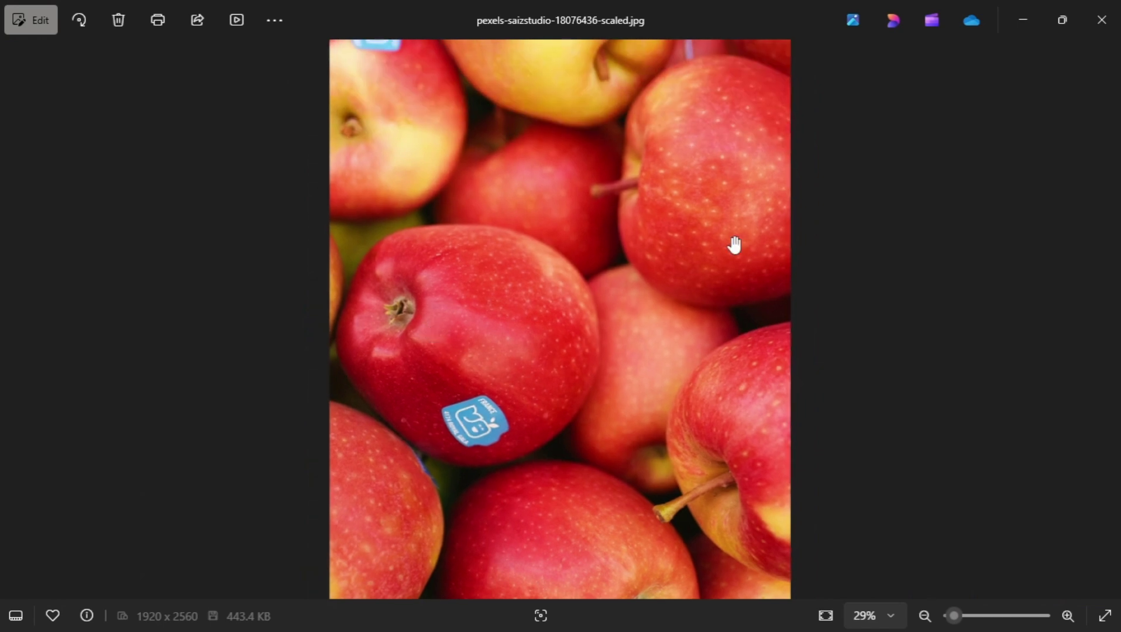
click(1025, 17)
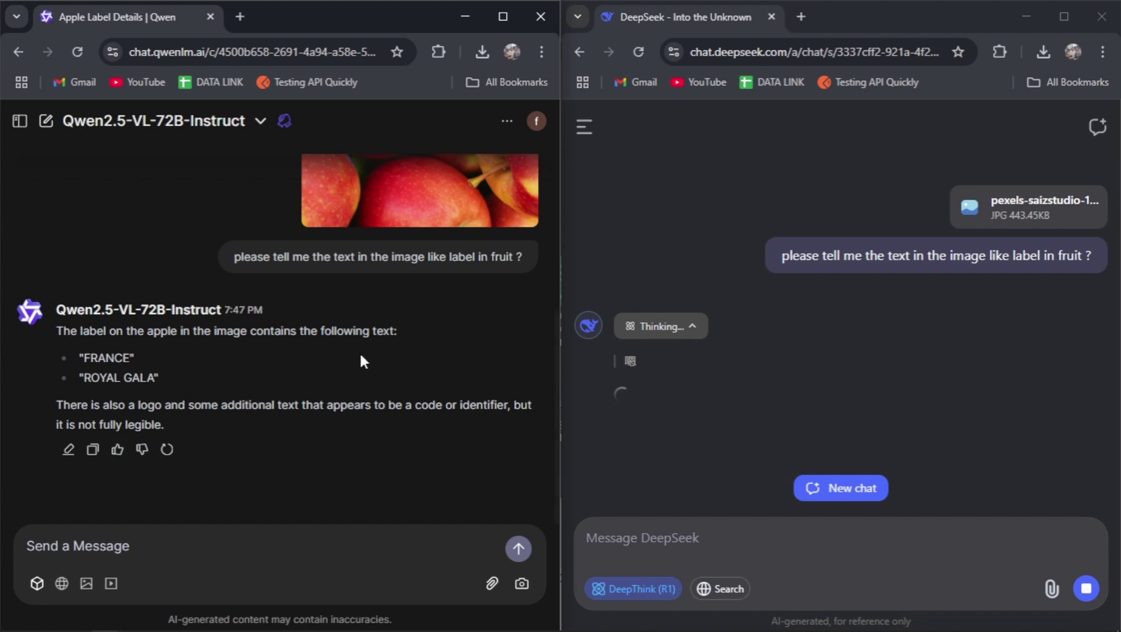
Step: Bring the apple photo back and check its sticker text against Qwen's answer
key(alt+Tab)
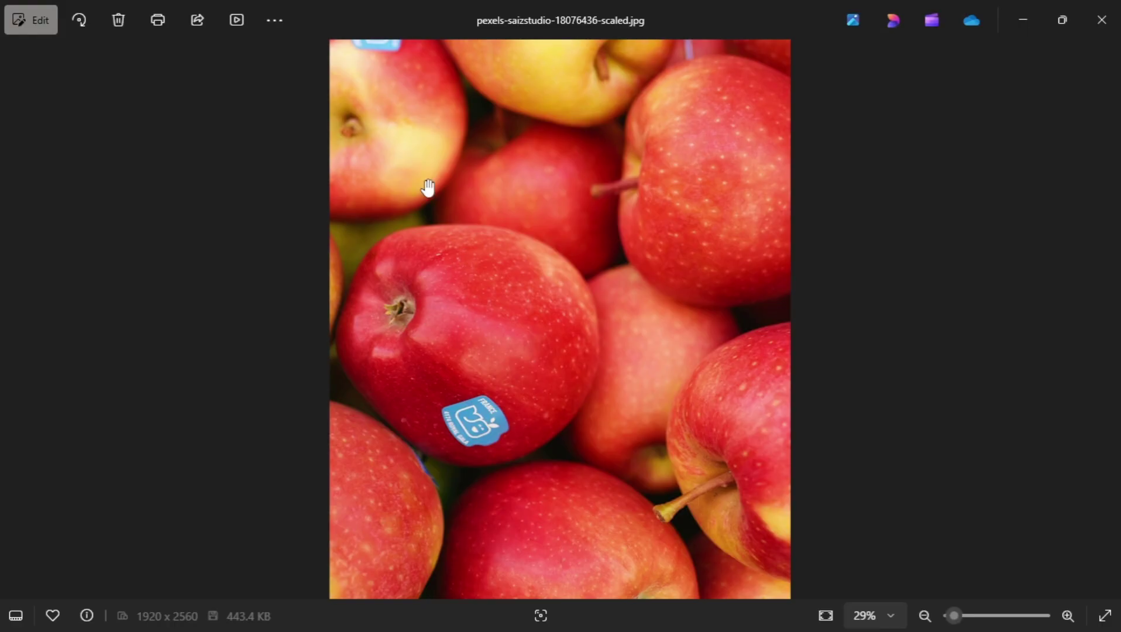
scroll(492, 391, up, 5)
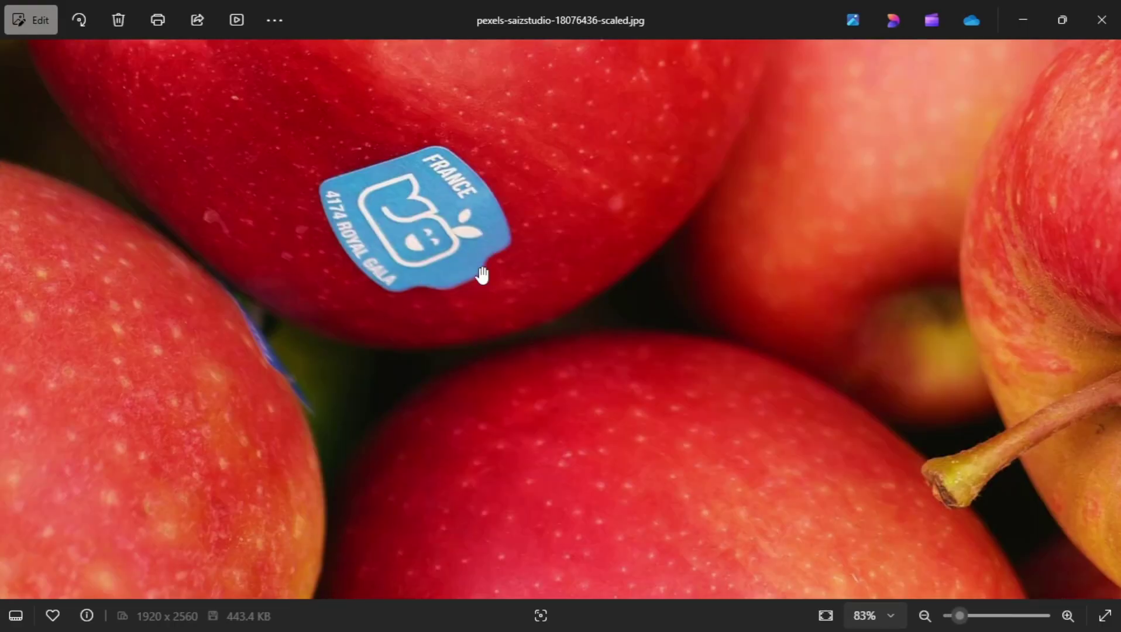
scroll(480, 270, down, 3)
scroll(481, 274, down, 4)
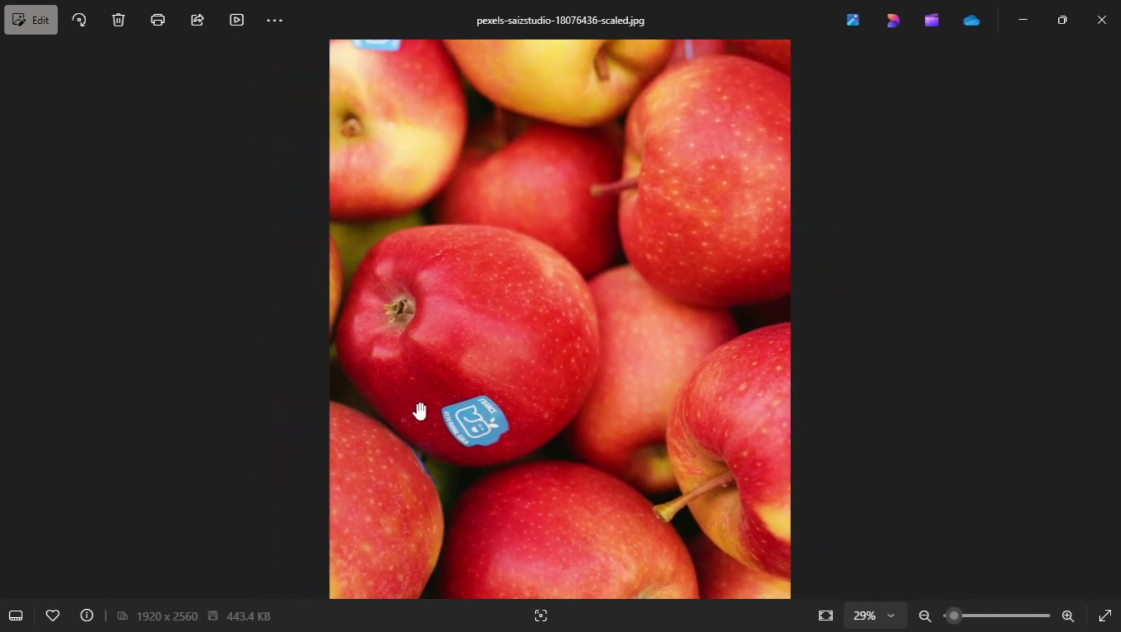
scroll(421, 403, up, 3)
drag(464, 485, 415, 441)
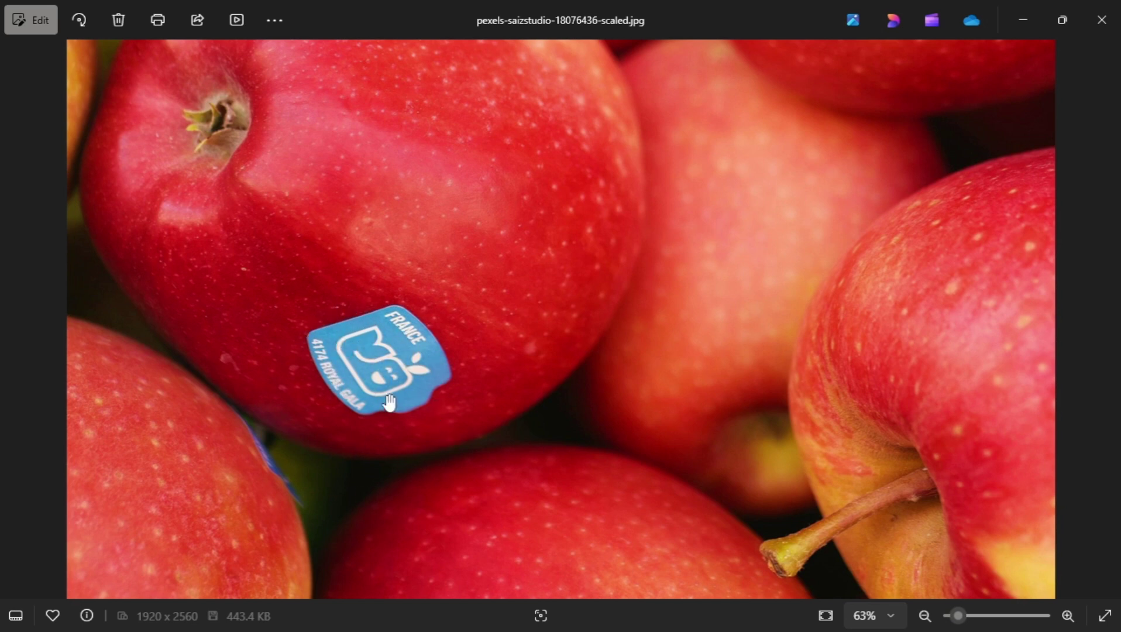
scroll(486, 420, down, 2)
scroll(486, 419, down, 3)
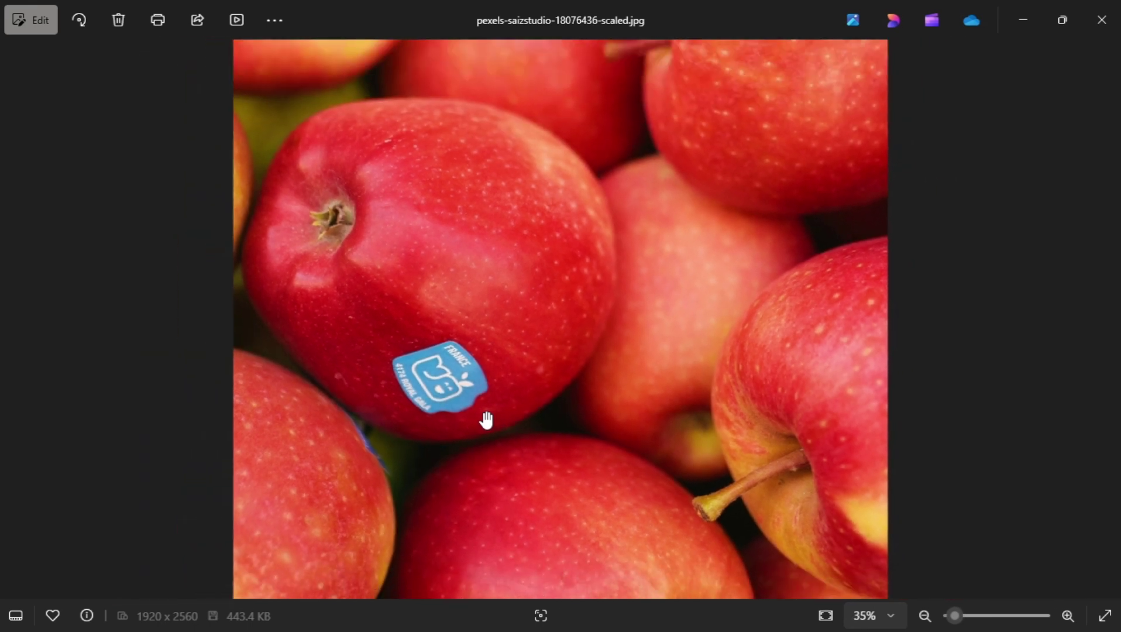
key(alt+Tab)
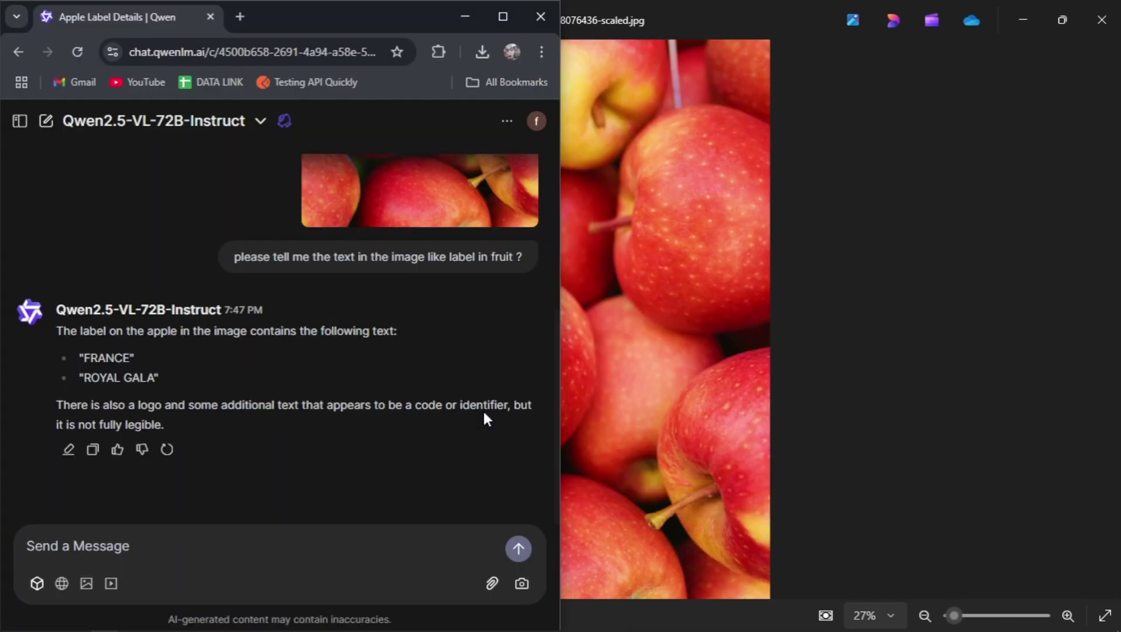
Step: Check the Google Translate translation of DeepSeek's Chinese thinking output and return to the two chats
key(alt+Tab)
key(alt+Tab)
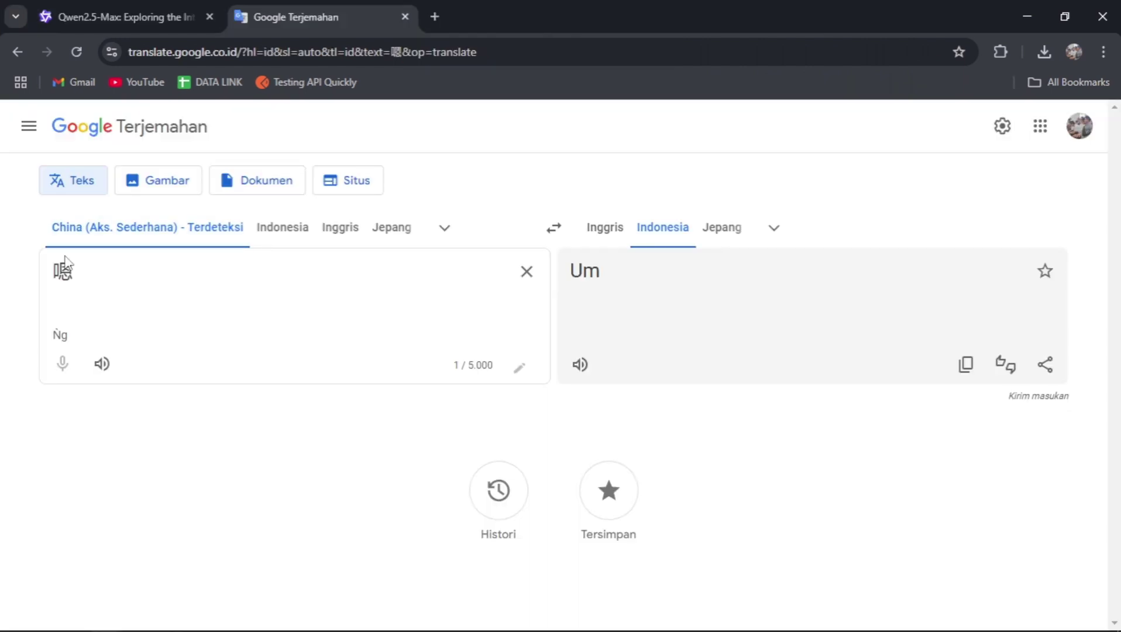
key(alt+Tab)
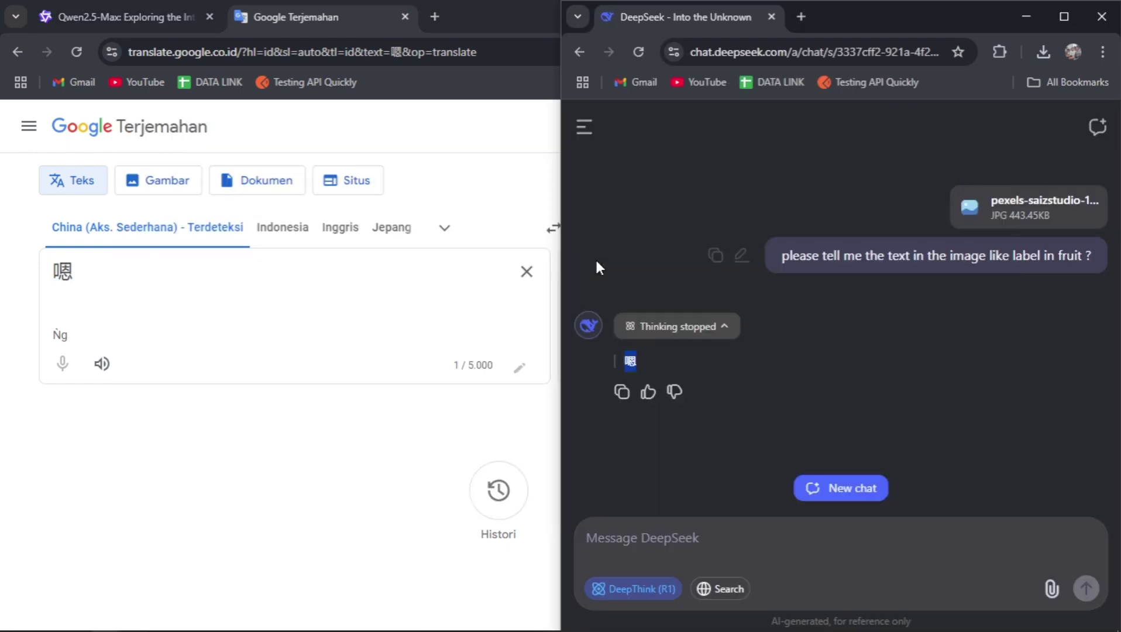
key(alt+Tab)
key(alt+Tab)
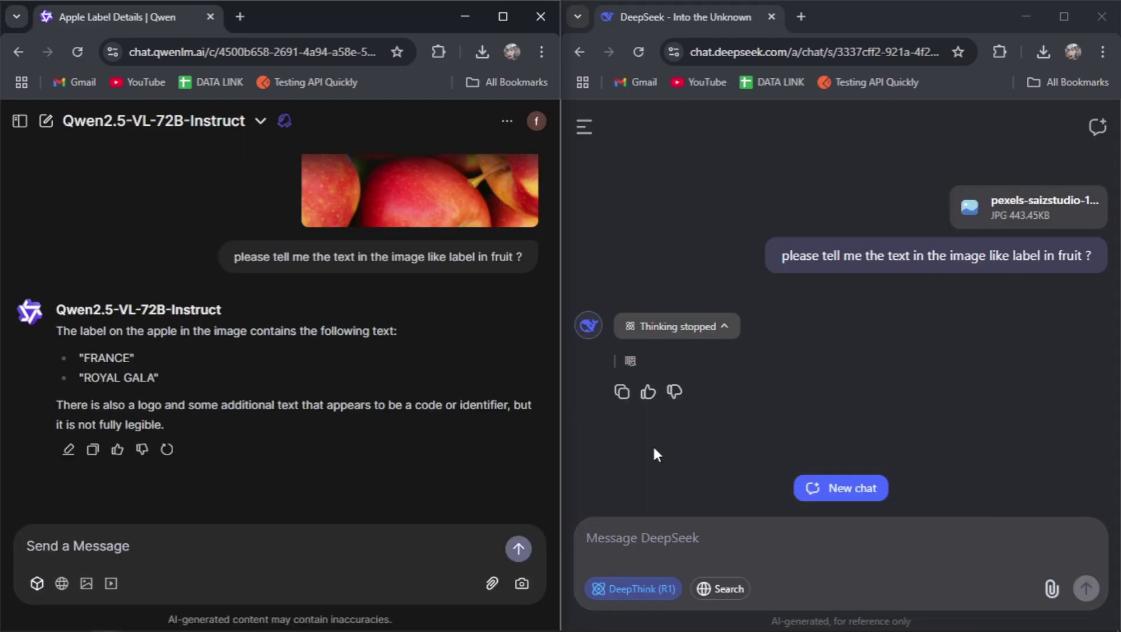
Step: Compare DeepSeek's stopped reply with Qwen's answer, checking the label lines against the apple photo in the Qwen chat
click(824, 350)
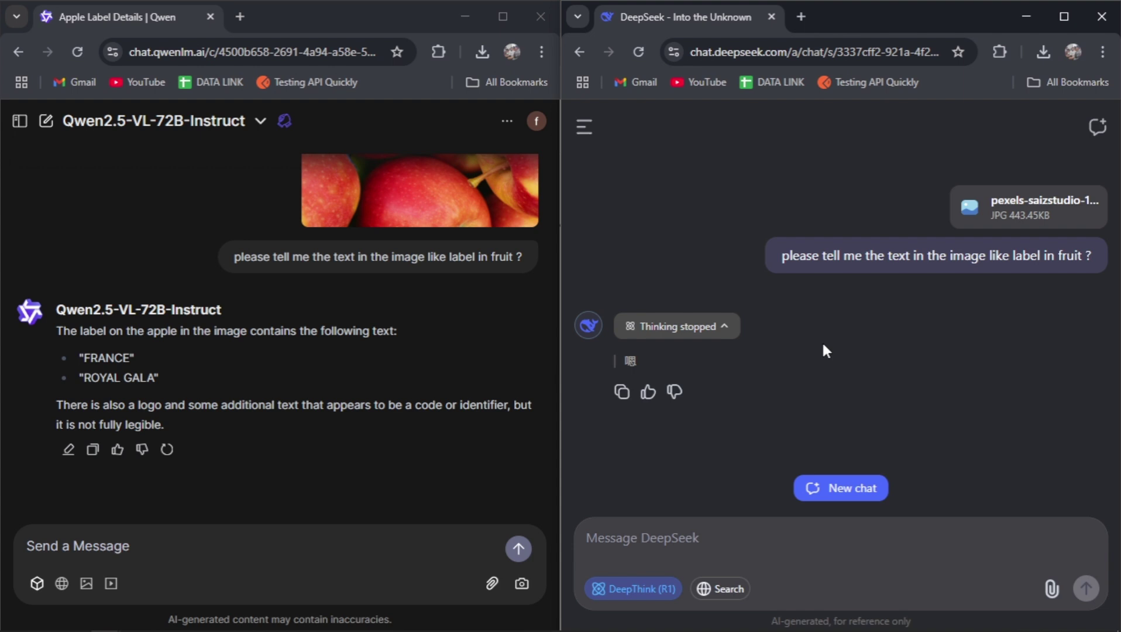
click(243, 465)
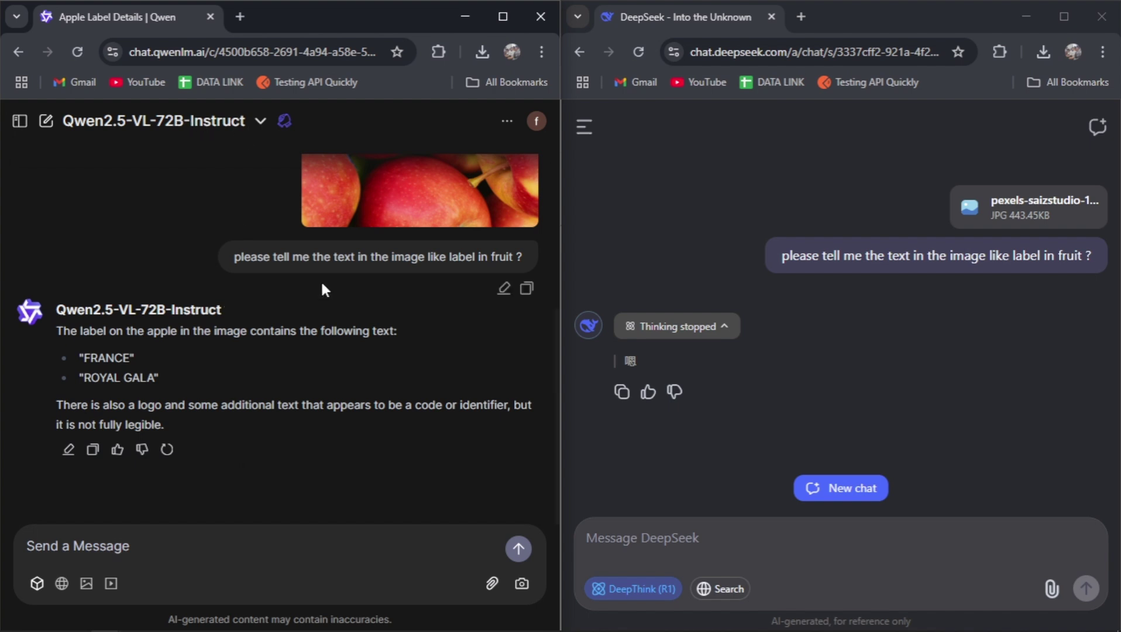
scroll(354, 329, up, 4)
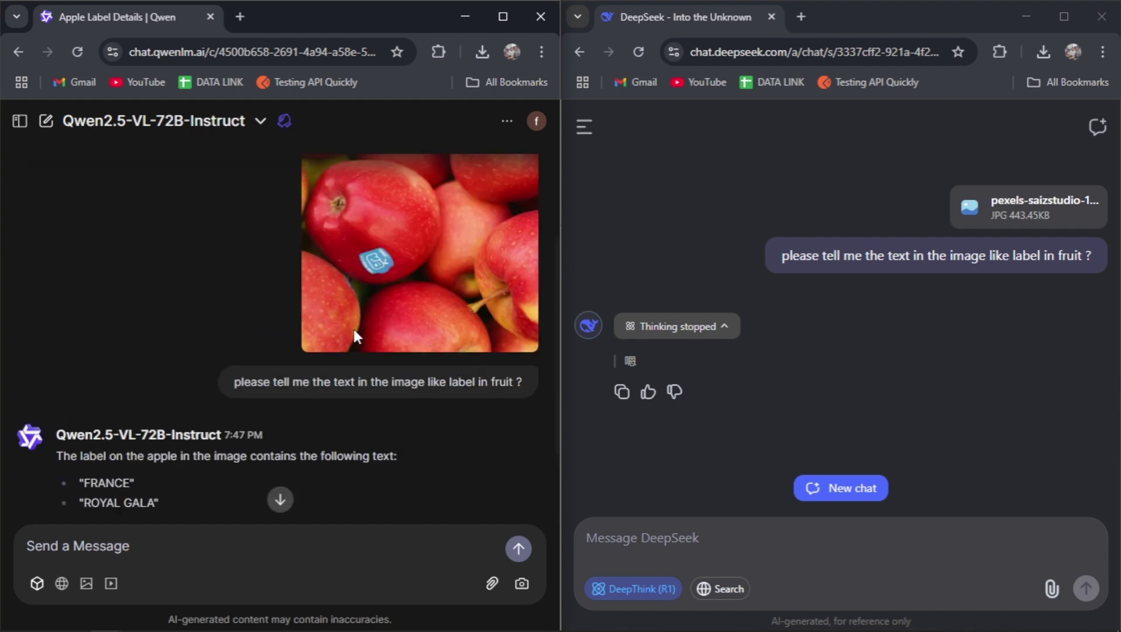
scroll(282, 372, down, 4)
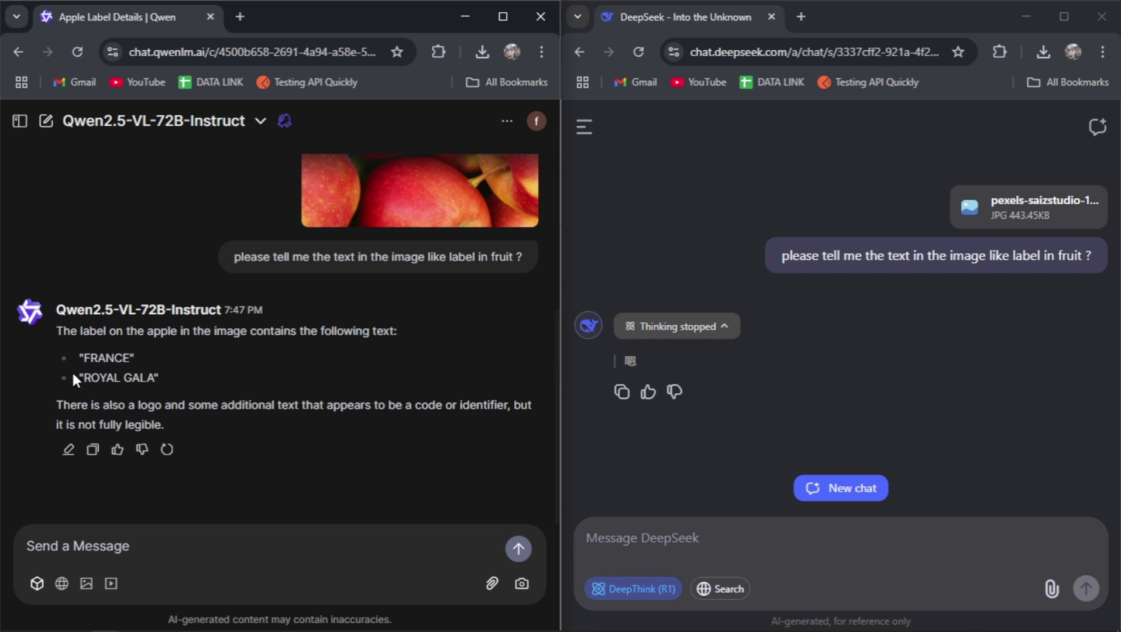
drag(79, 377, 164, 382)
click(165, 381)
scroll(203, 353, up, 3)
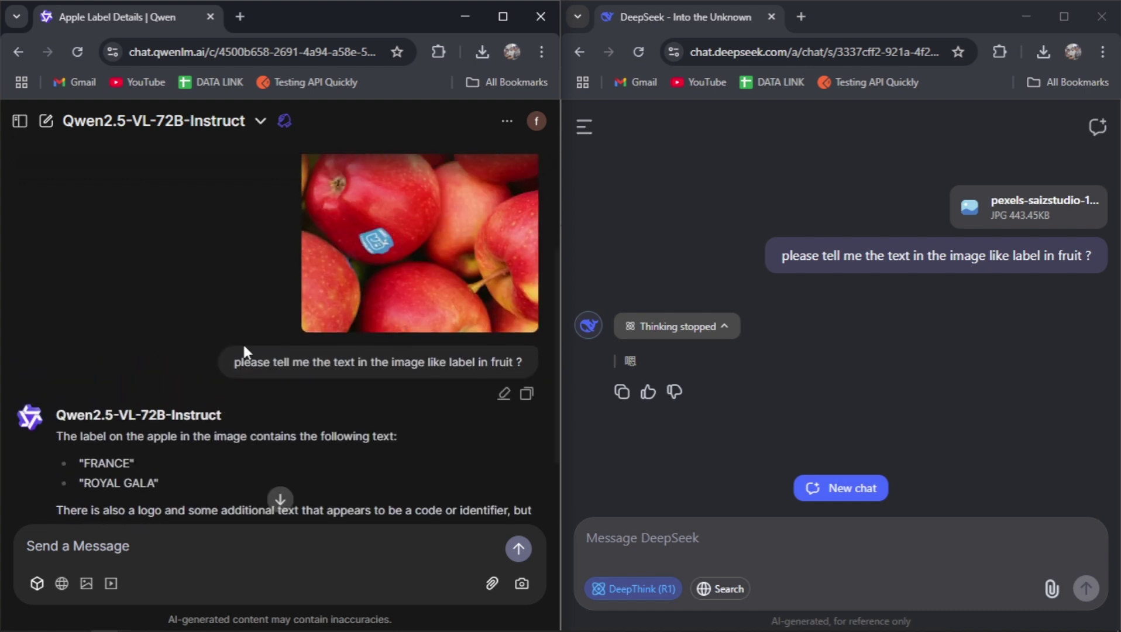
scroll(244, 348, down, 3)
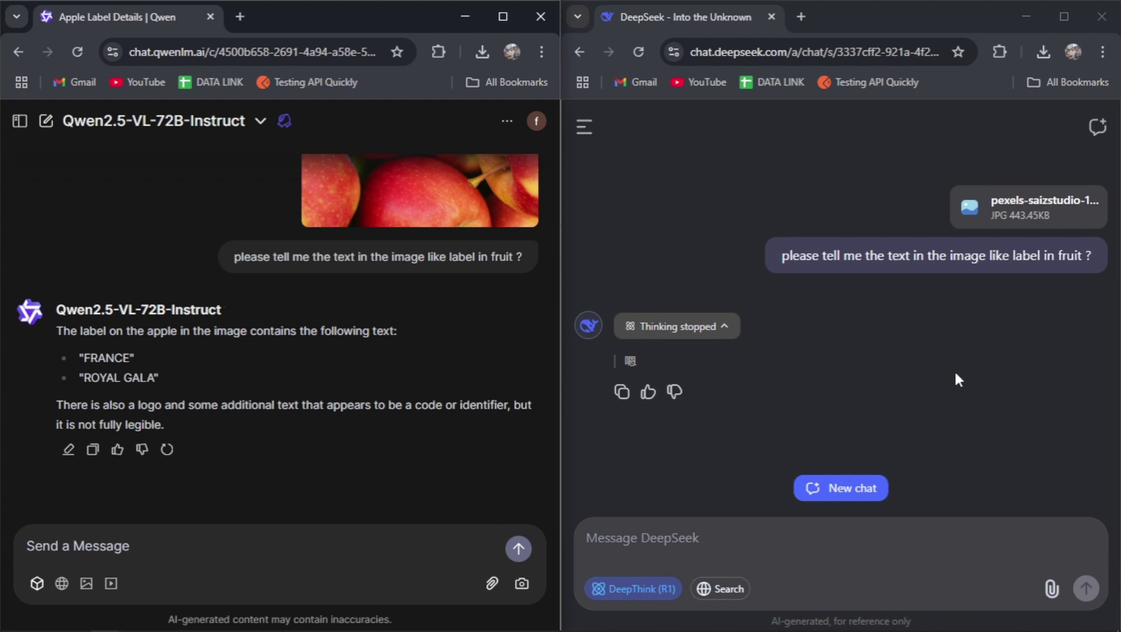
Step: Turn off DeepThink (R1) in DeepSeek and resend the copied prompt "please tell me the text in the image like label in fruit ?"
click(956, 375)
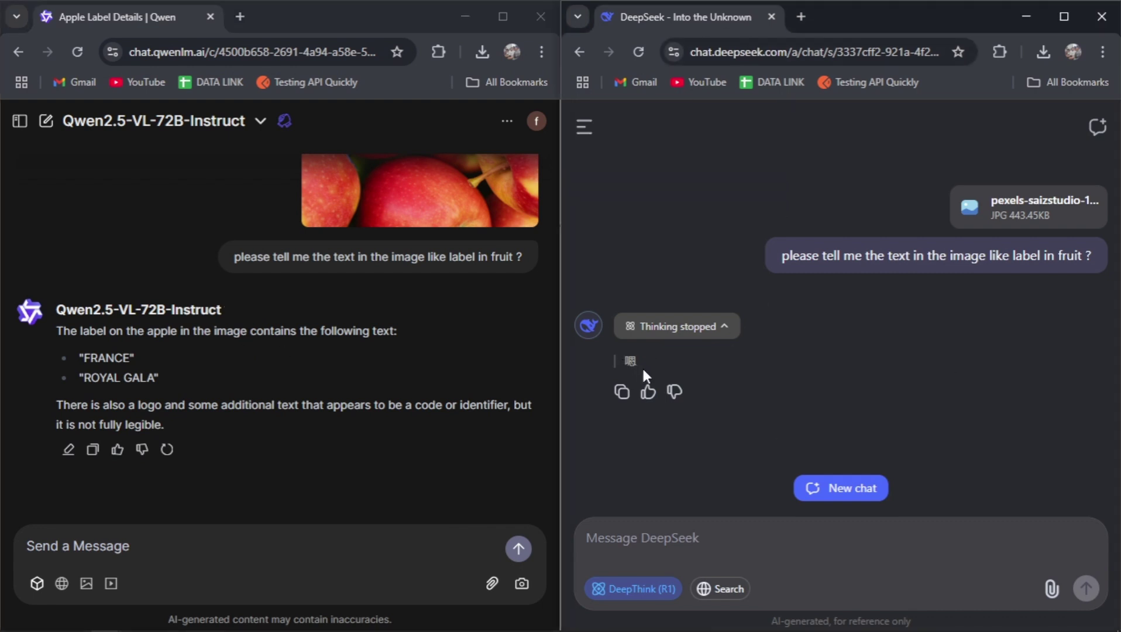
click(649, 591)
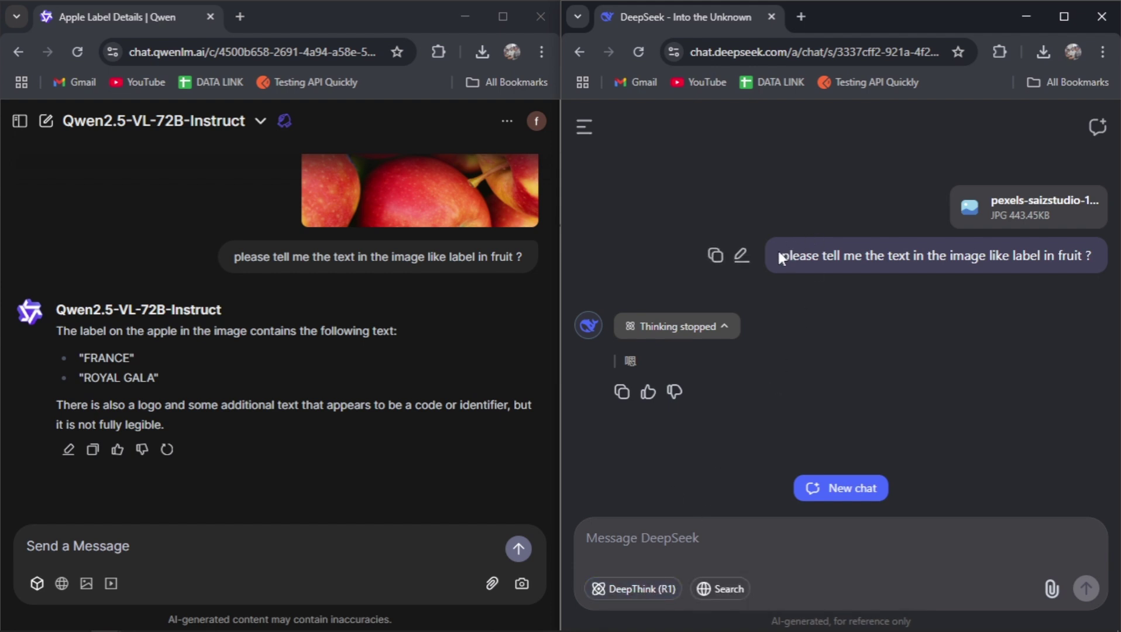
drag(781, 254, 1092, 257)
key(ctrl+c)
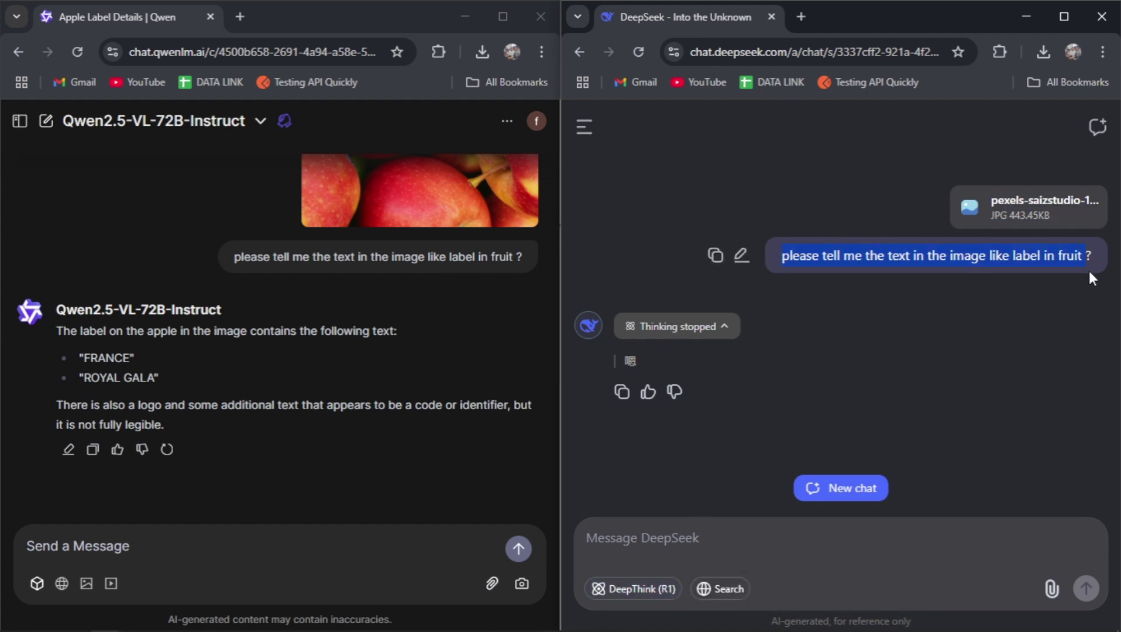
click(760, 536)
key(ctrl+v)
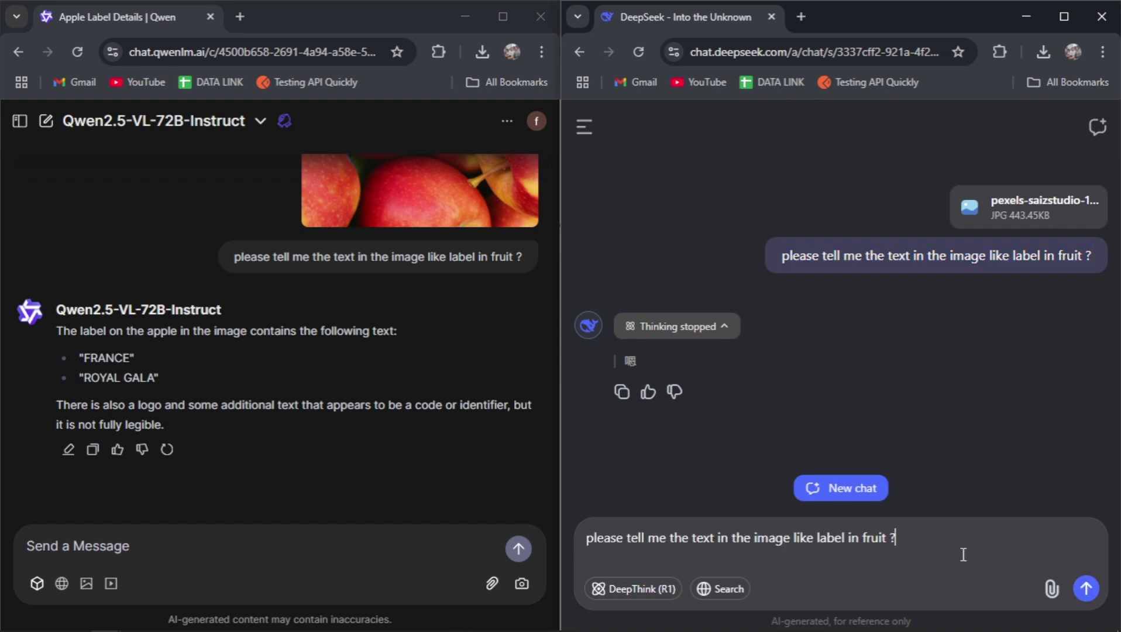
click(1086, 589)
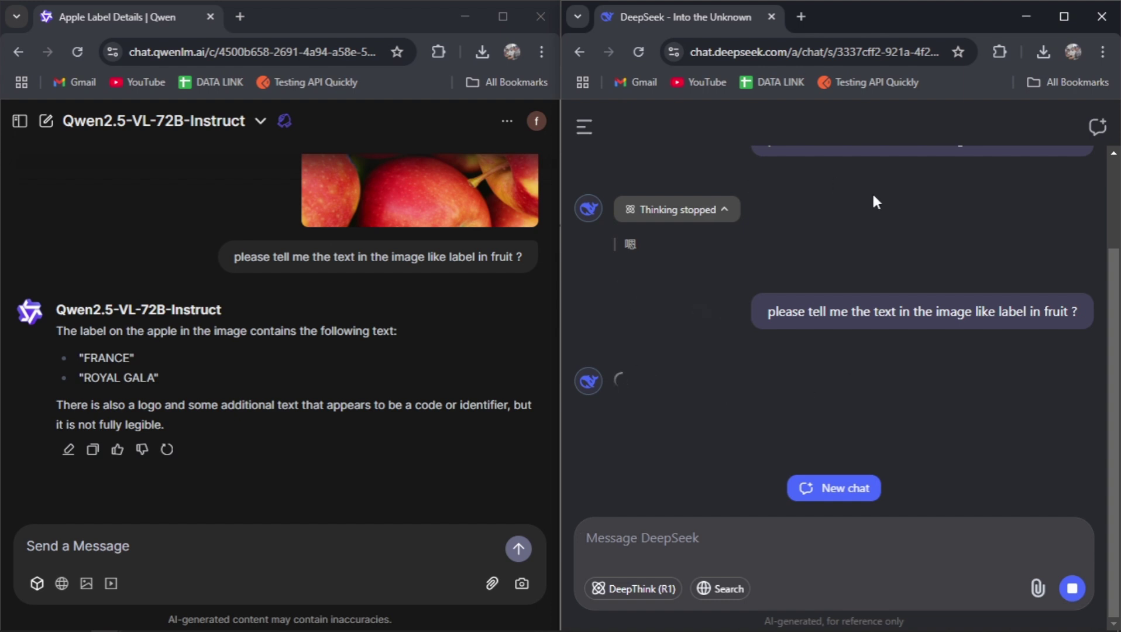
Step: Read DeepSeek's reply without DeepThink and review it against the earlier attempt in the same chat
scroll(971, 376, up, 2)
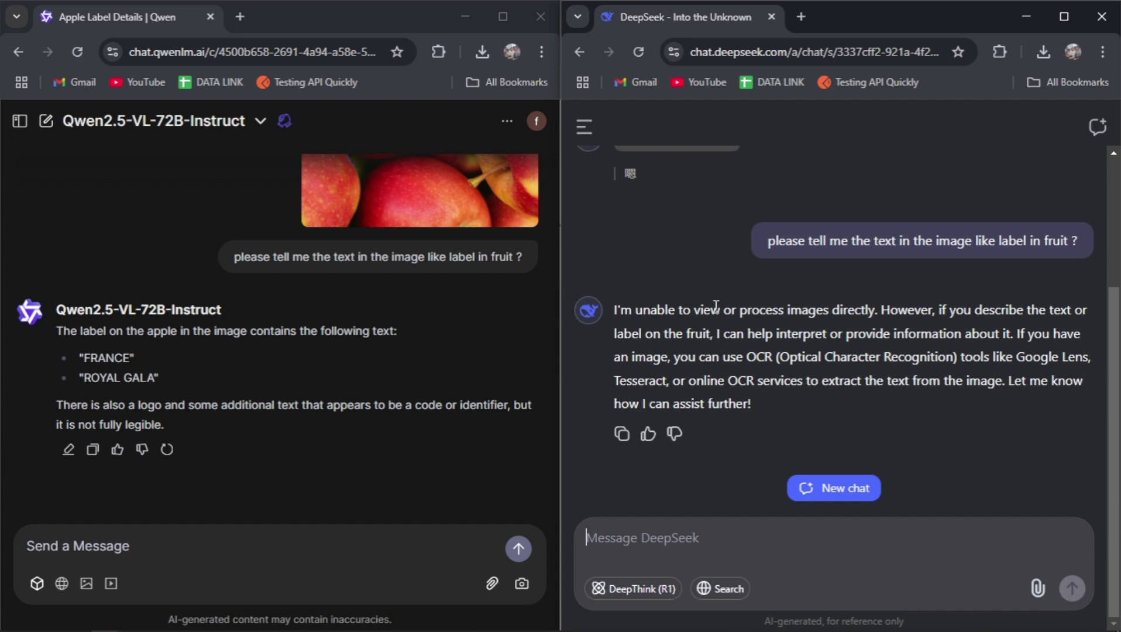
scroll(881, 312, up, 3)
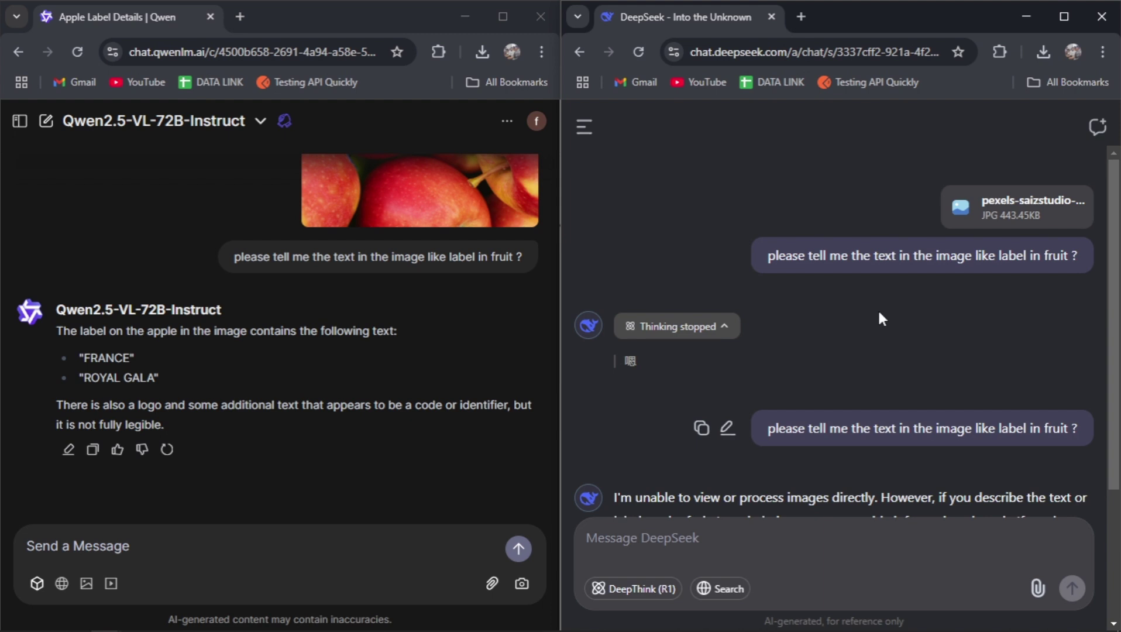
scroll(879, 312, down, 3)
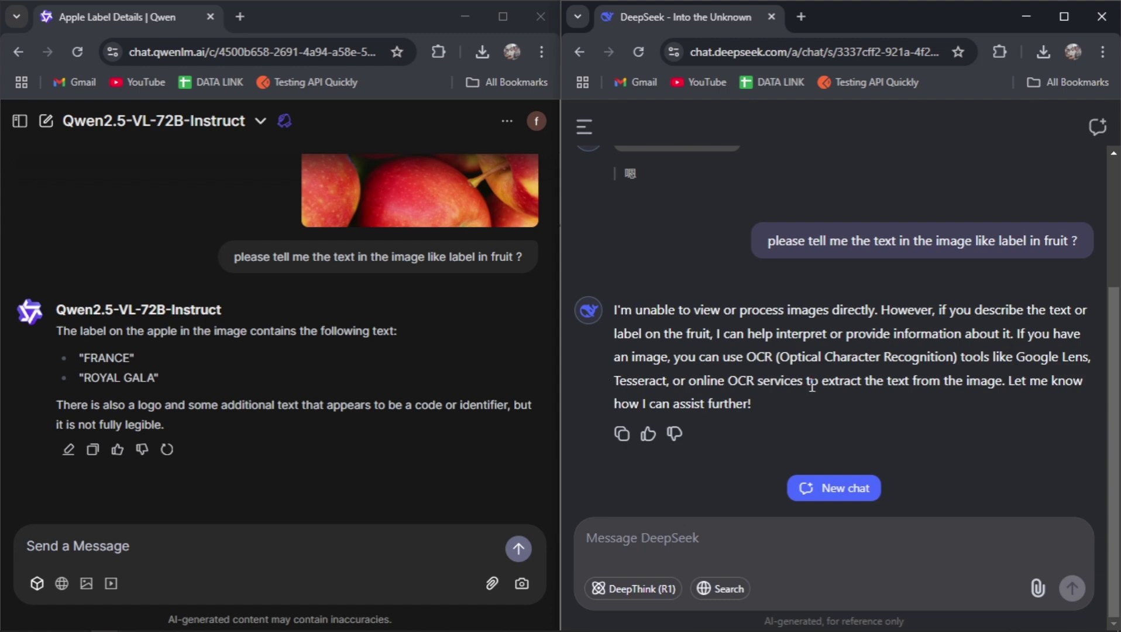
scroll(808, 353, up, 1)
scroll(812, 385, down, 1)
scroll(881, 374, up, 2)
scroll(880, 375, down, 1)
scroll(881, 375, up, 1)
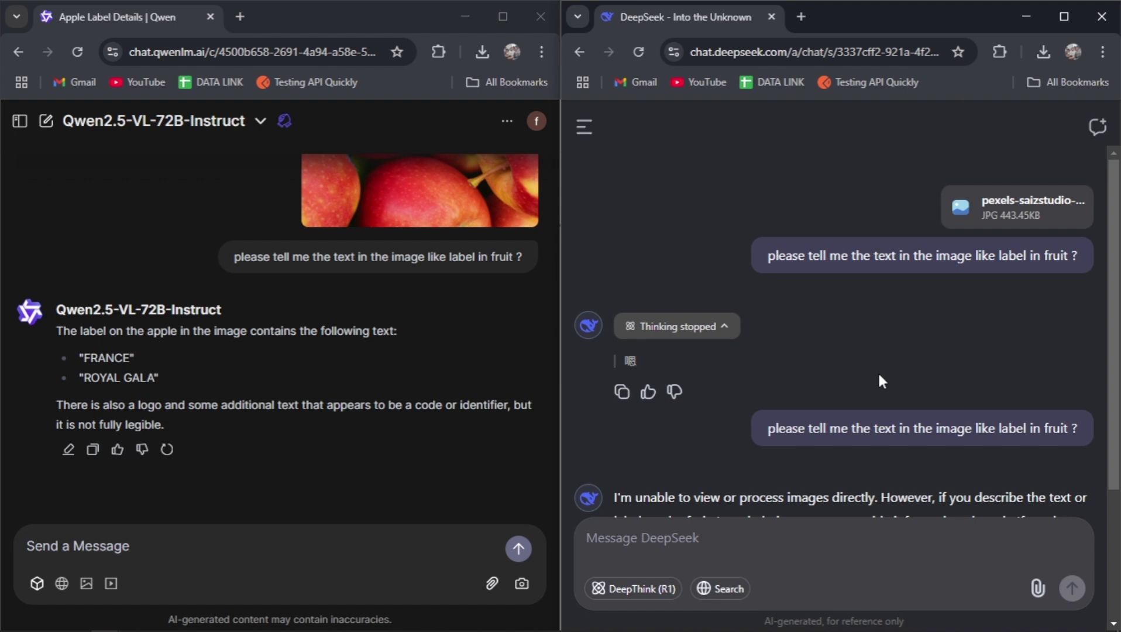
Step: Review the apple photo and the label answer again in the Qwen chat
click(243, 305)
scroll(243, 305, up, 4)
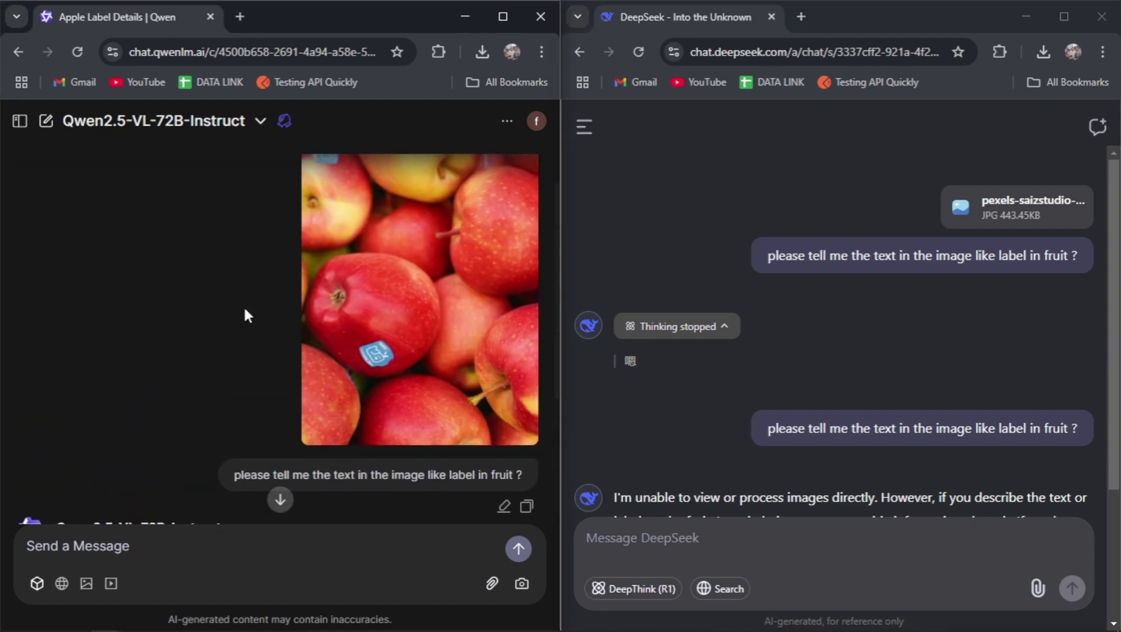
scroll(243, 305, down, 4)
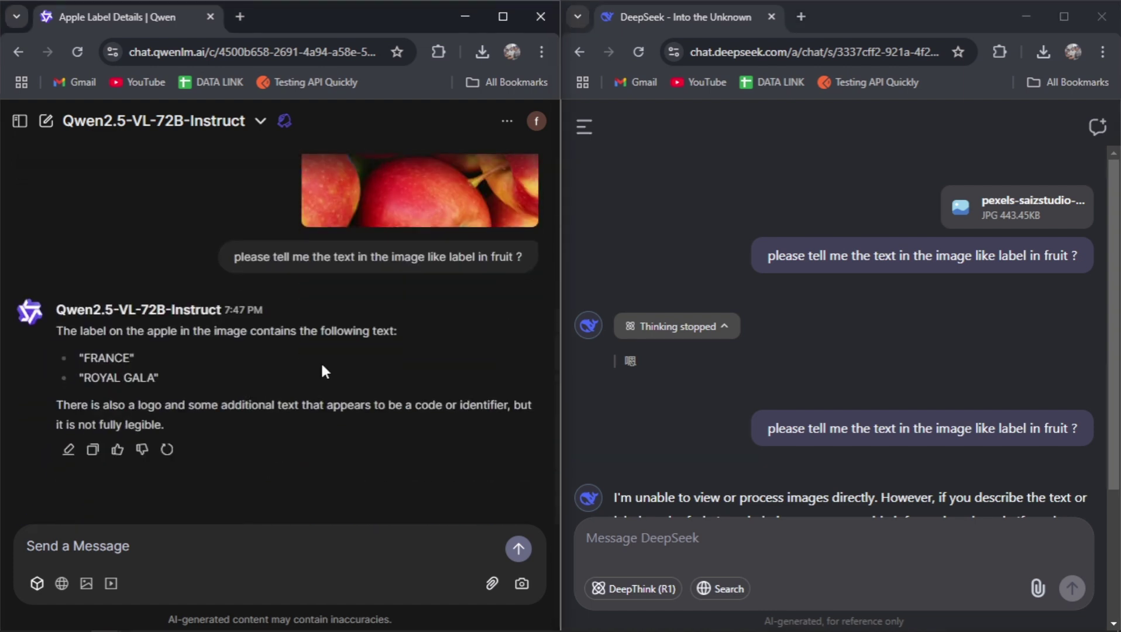
scroll(337, 369, up, 5)
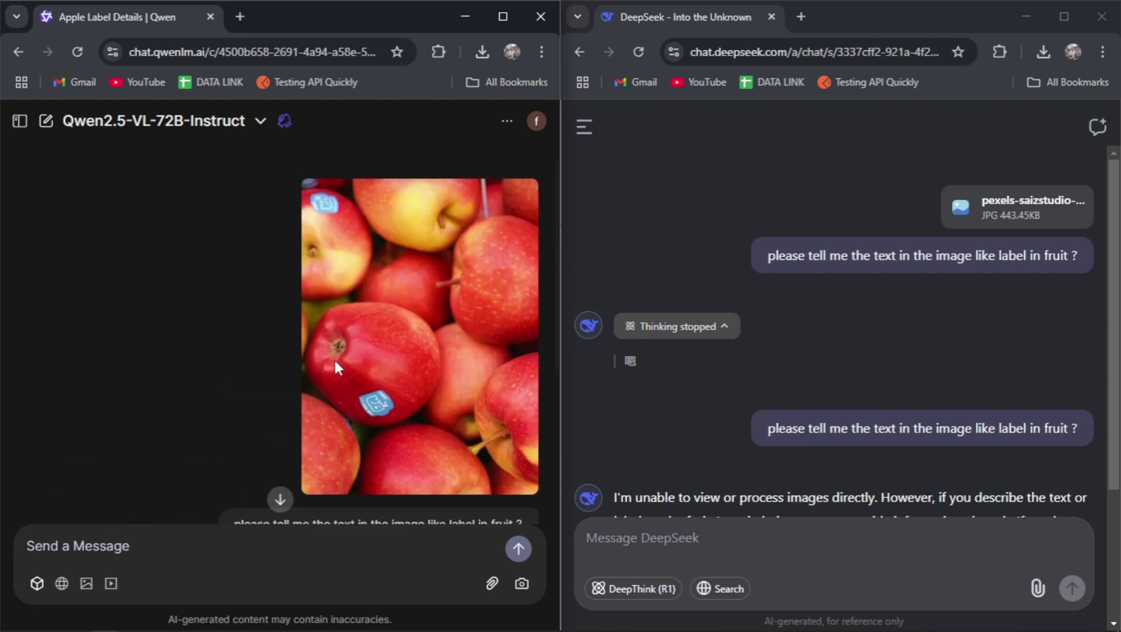
Step: Compare Qwen's answer about the apple label text with DeepSeek's reply to the same prompt
scroll(335, 368, down, 5)
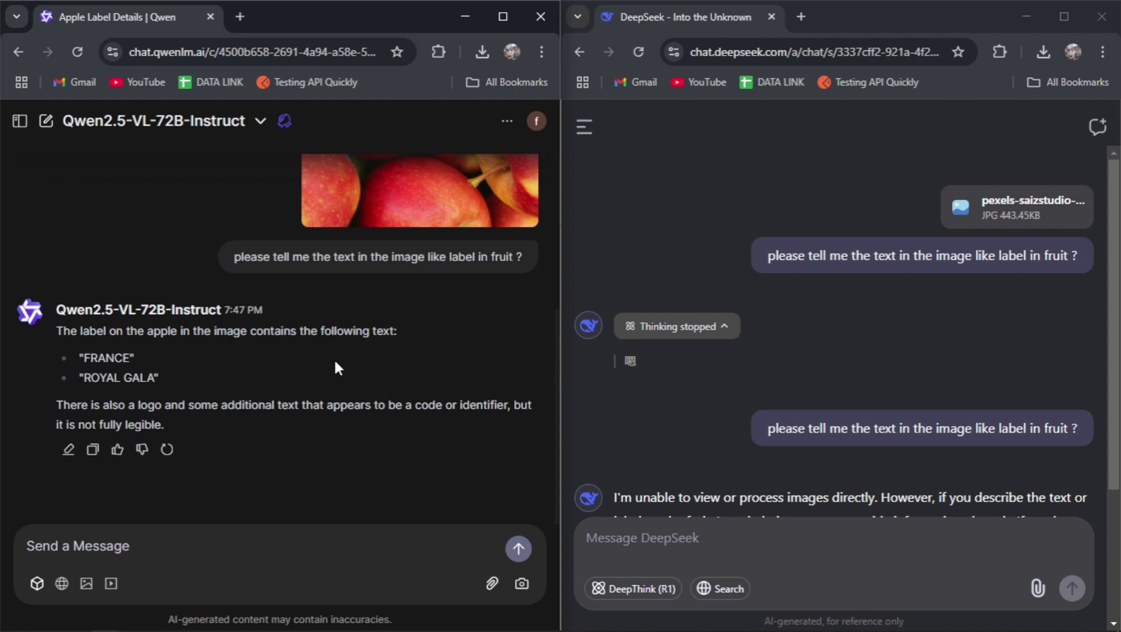
scroll(846, 386, down, 3)
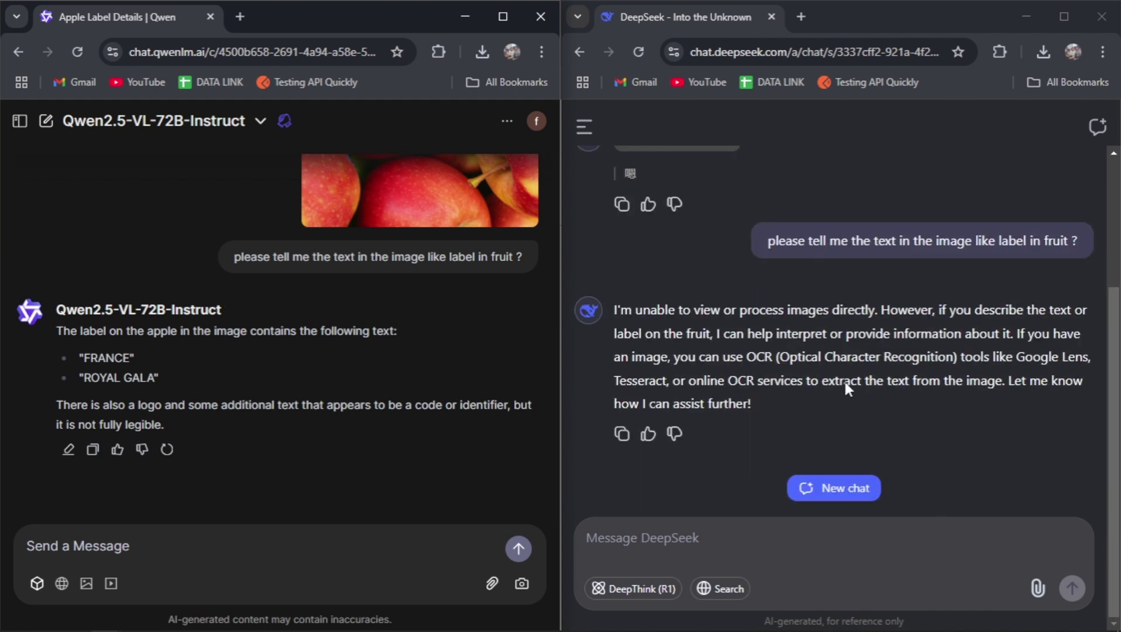
click(865, 345)
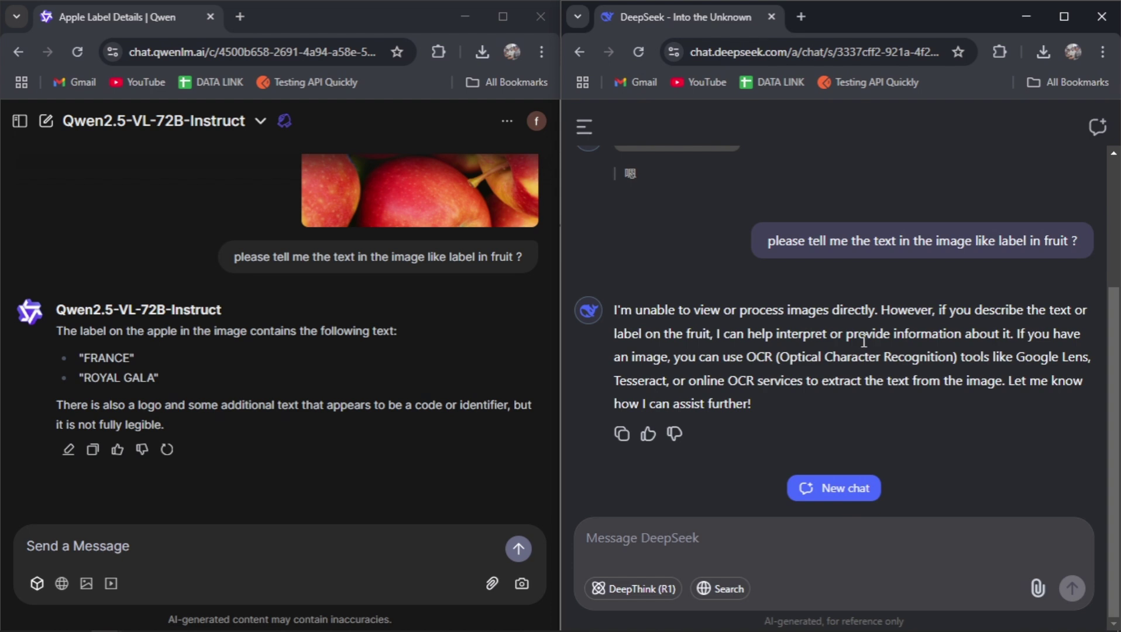
Step: Start a new chat in both Qwen and DeepSeek
click(19, 120)
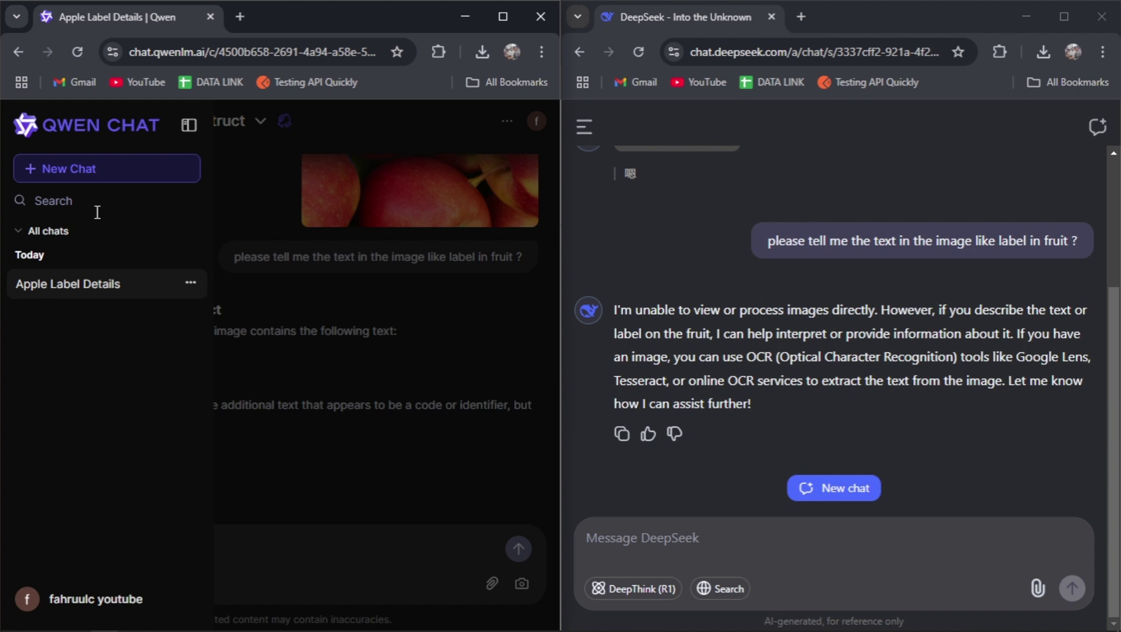
click(111, 171)
click(585, 130)
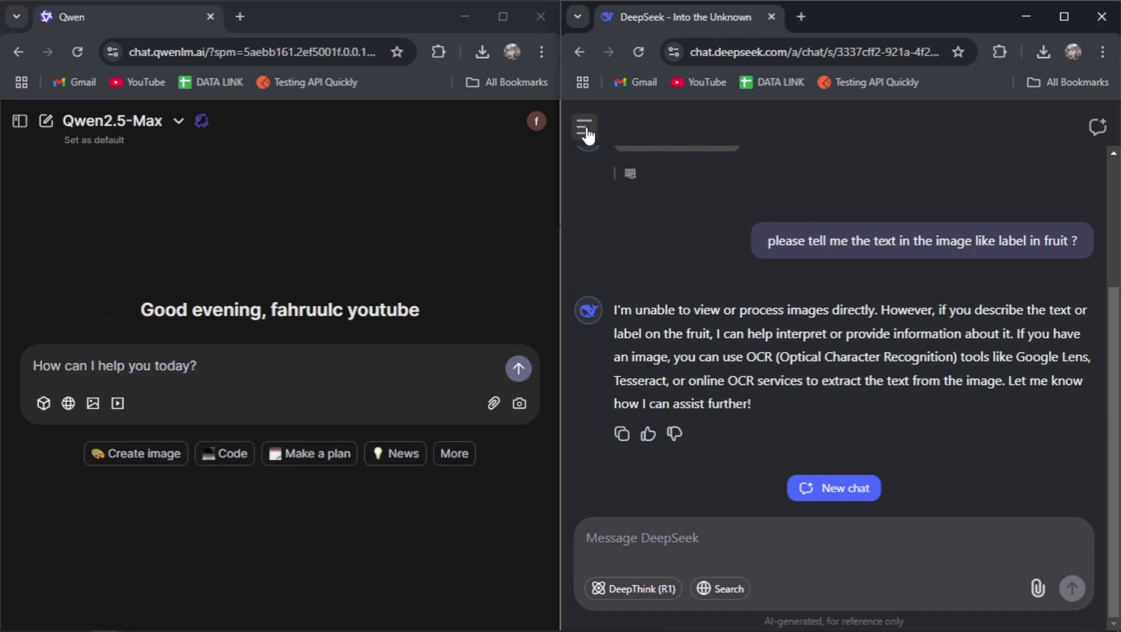
click(632, 202)
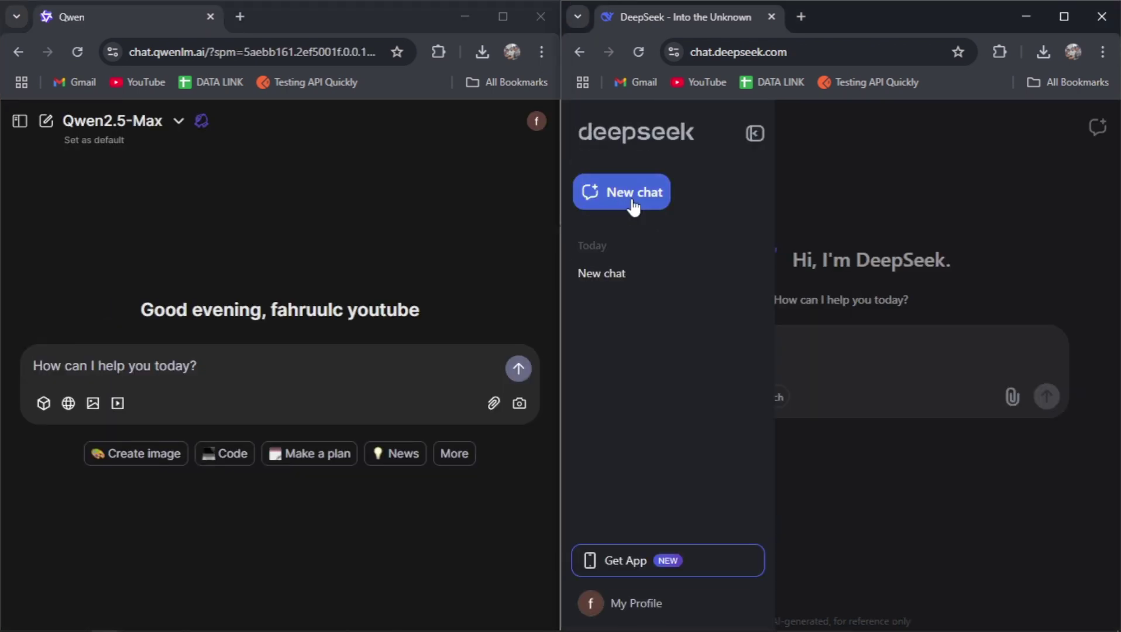
Step: Switch to the LeetCode window and examine the Trapping Rain Water problem statement and its Example 1 elevation map
key(alt+Tab)
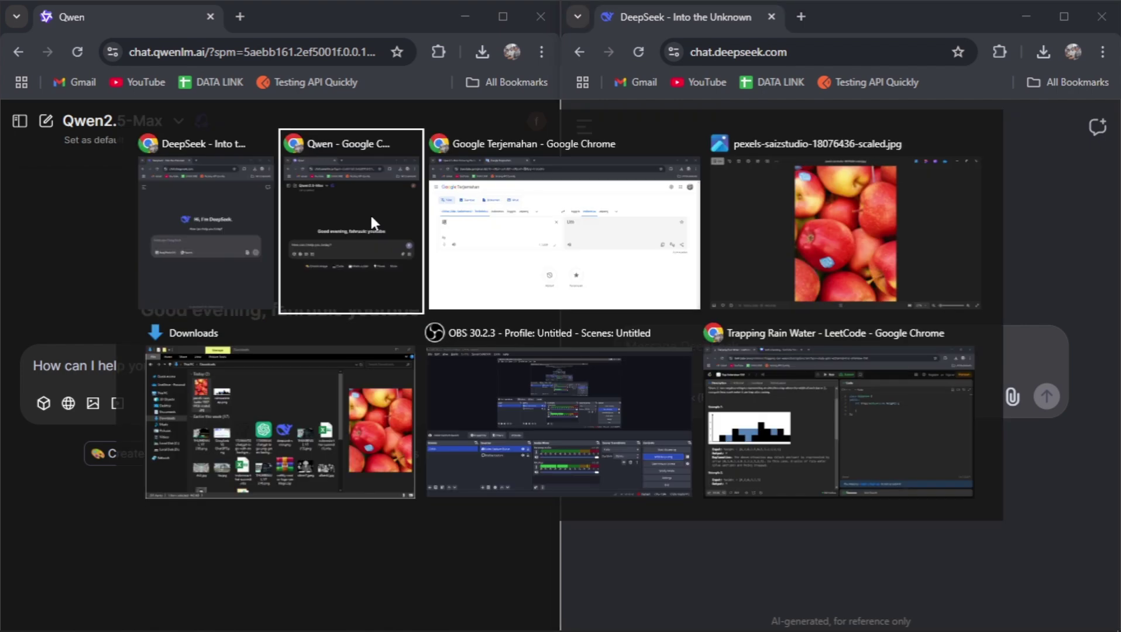
click(721, 358)
scroll(426, 298, up, 2)
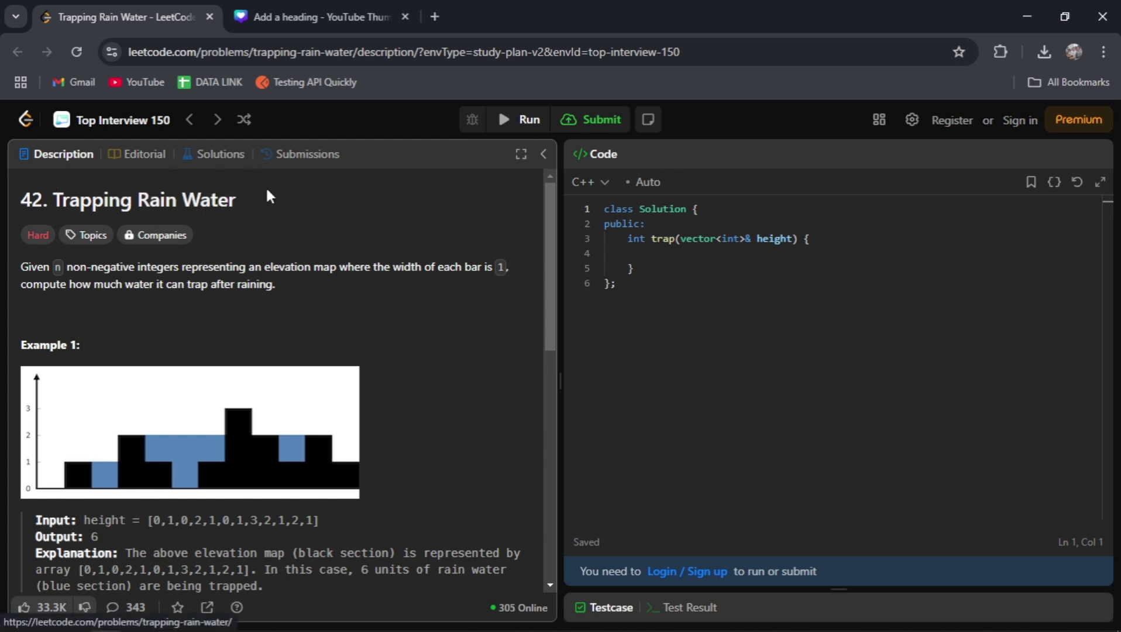
scroll(312, 289, down, 1)
scroll(159, 309, up, 5)
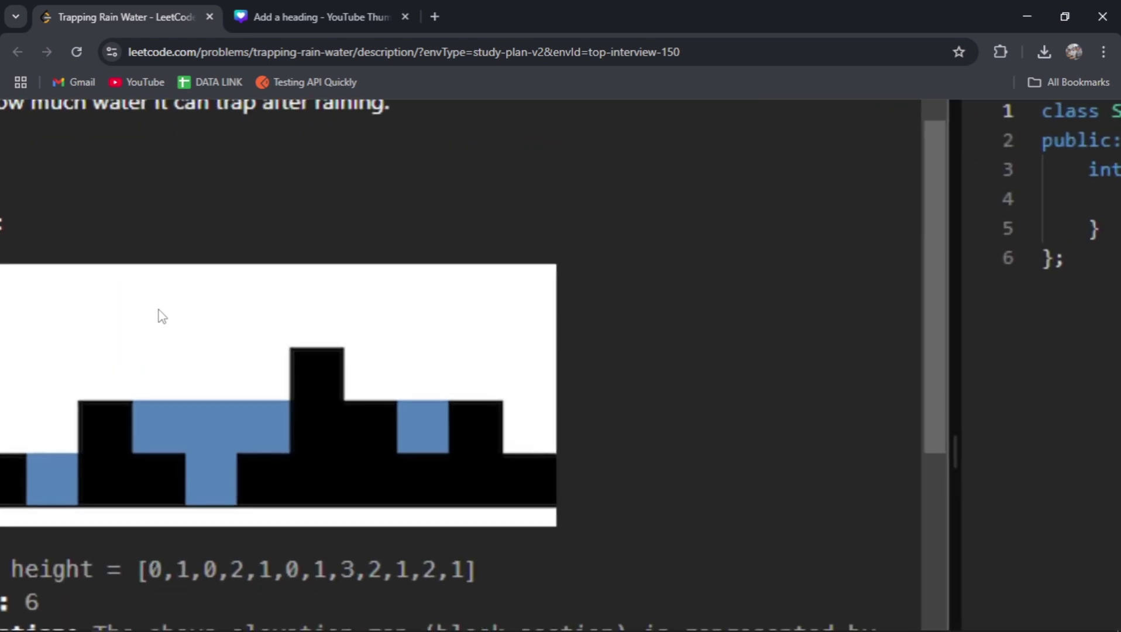
scroll(157, 306, down, 4)
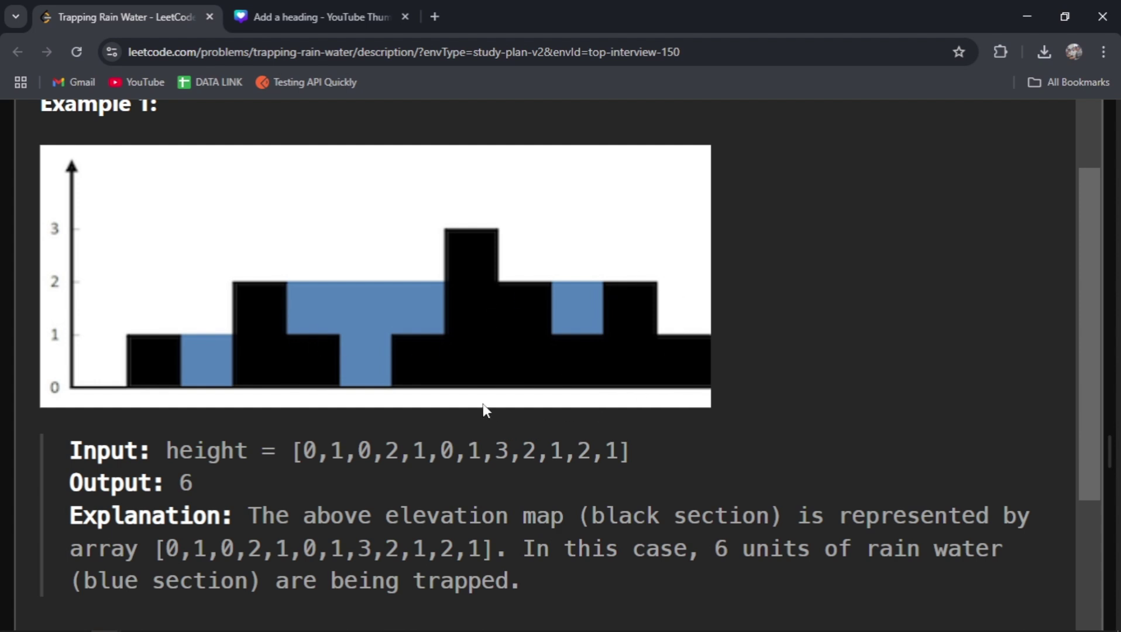
Step: Read Example 1's input heights, output and explanation, and look over Example 2 of the Trapping Rain Water problem
drag(166, 449, 690, 468)
click(691, 468)
drag(185, 478, 228, 476)
click(229, 476)
drag(182, 476, 267, 485)
click(267, 485)
scroll(636, 428, down, 5)
scroll(635, 429, down, 1)
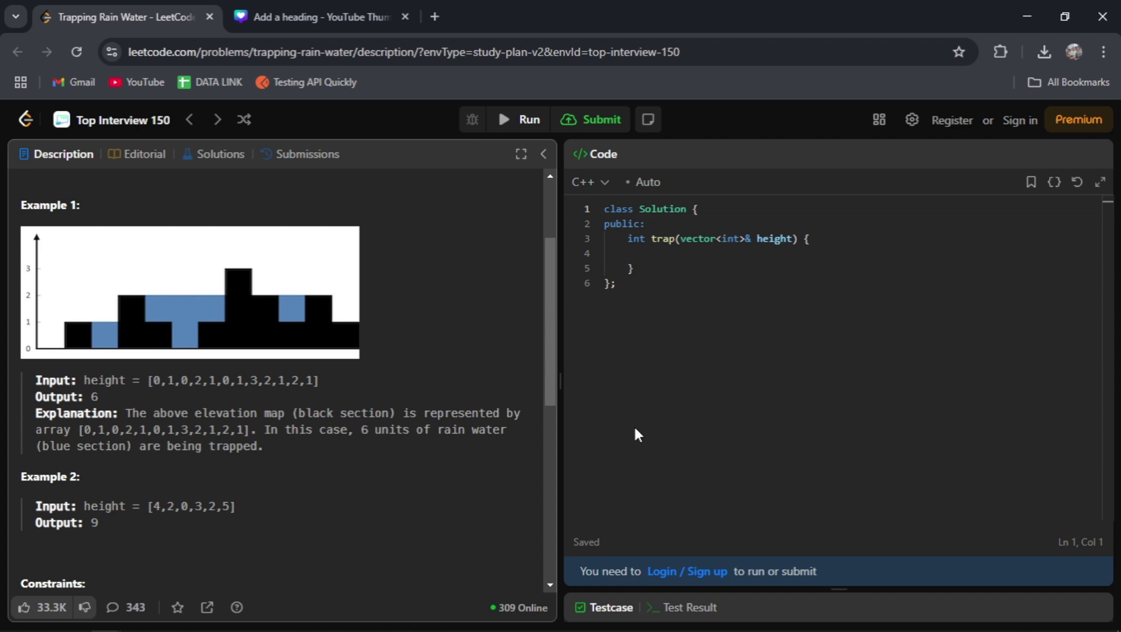
scroll(407, 382, up, 3)
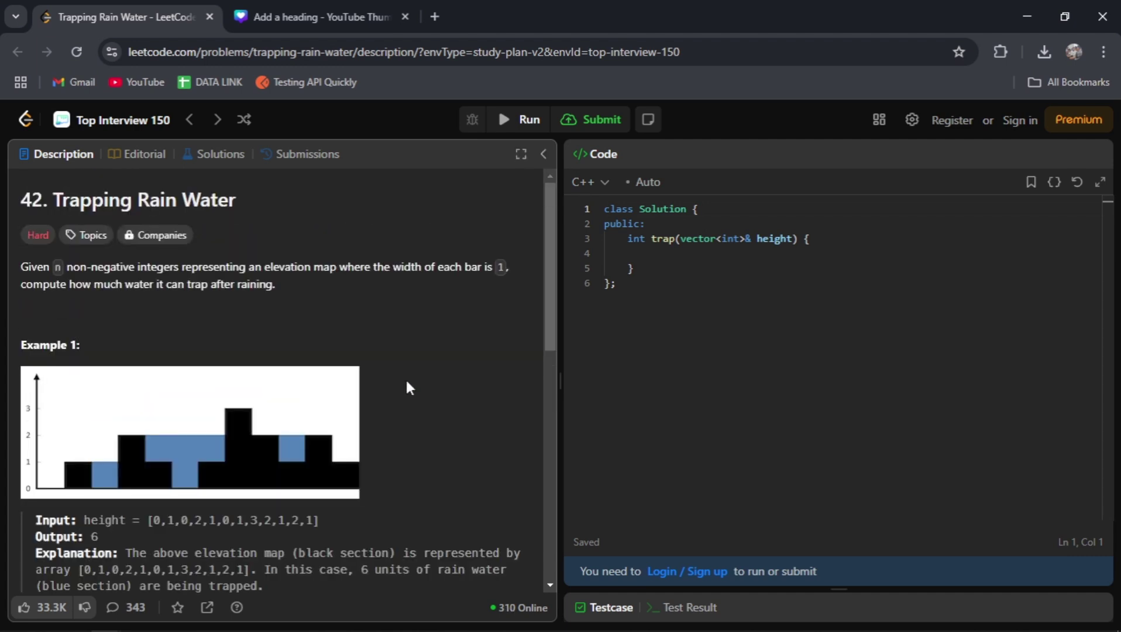
Step: Copy the Trapping Rain Water problem statement, from "Given n non-negative integers" to "after raining.", into the DeepSeek prompt
drag(23, 267, 325, 284)
key(ctrl+c)
key(alt+Tab)
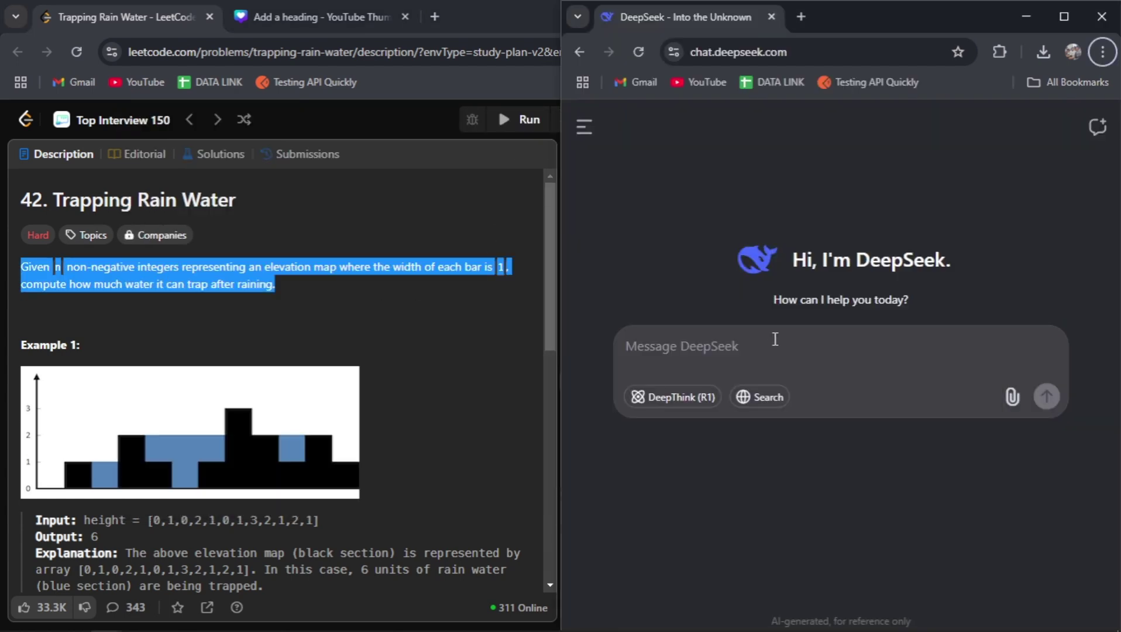
click(776, 339)
key(ctrl+v)
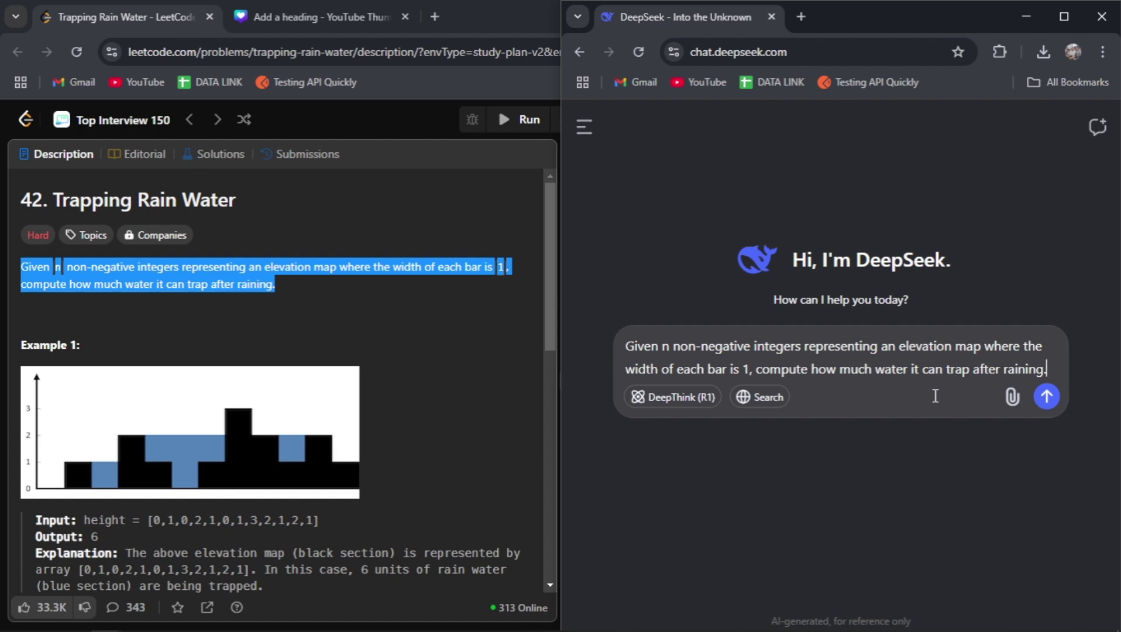
Step: Try twice to attach rainwatertrap.png from Downloads to the DeepSeek prompt, removing the attachment after each attempt
click(1012, 398)
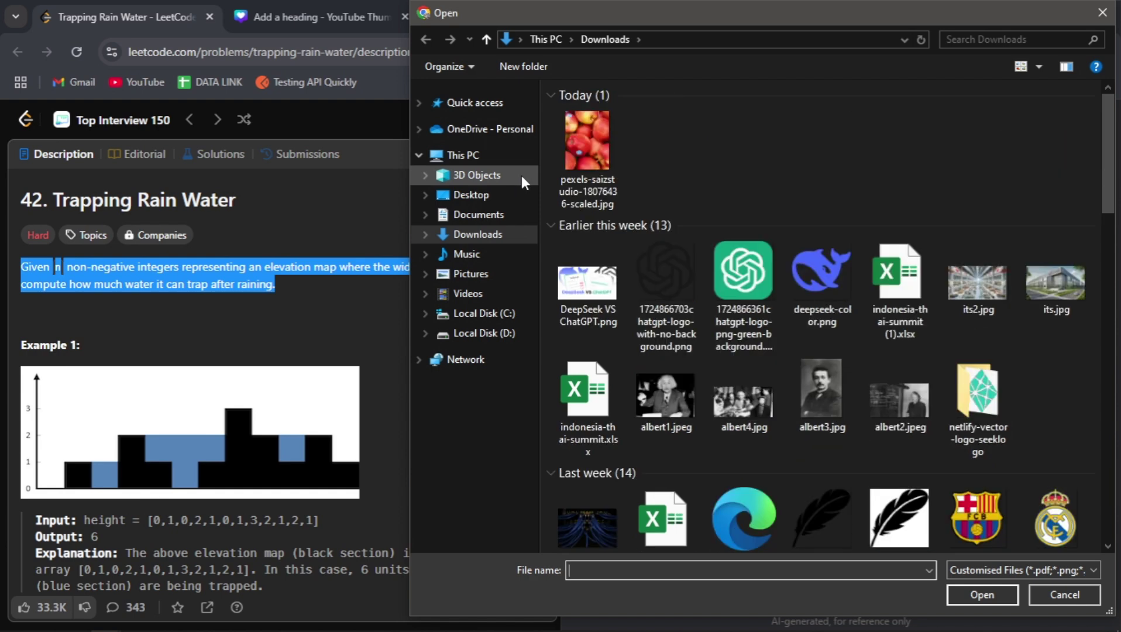
click(676, 180)
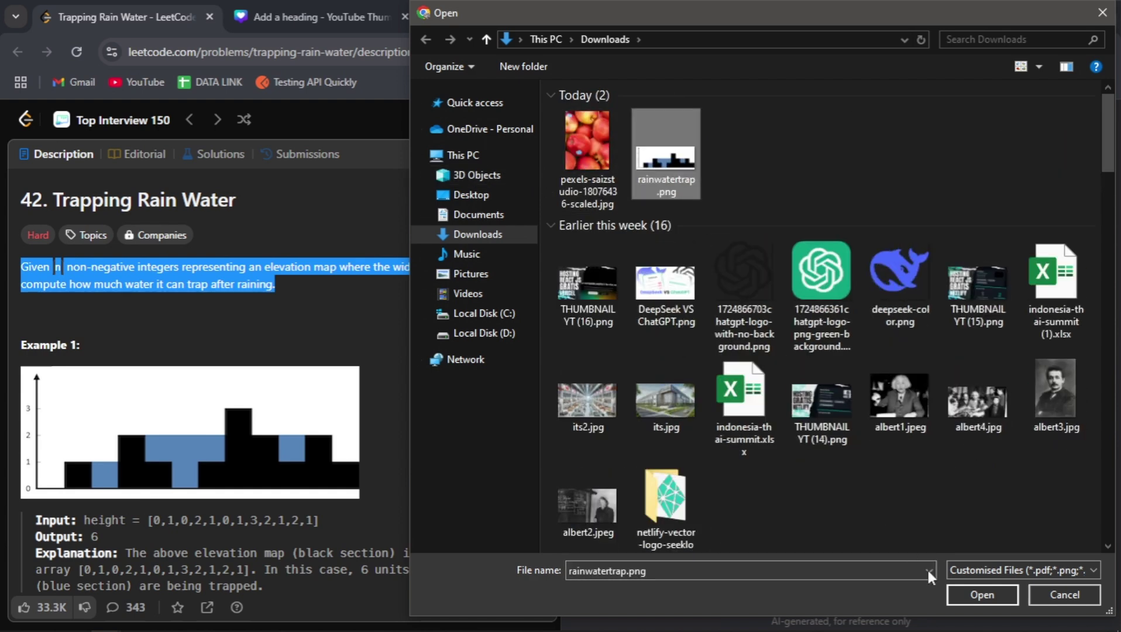
click(984, 598)
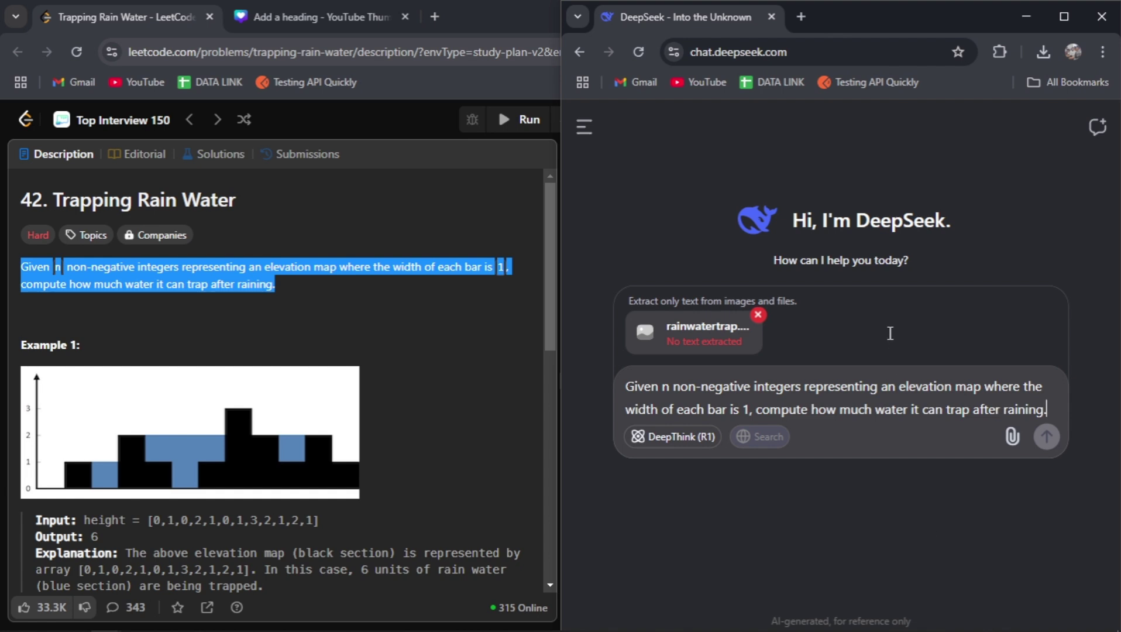
click(758, 320)
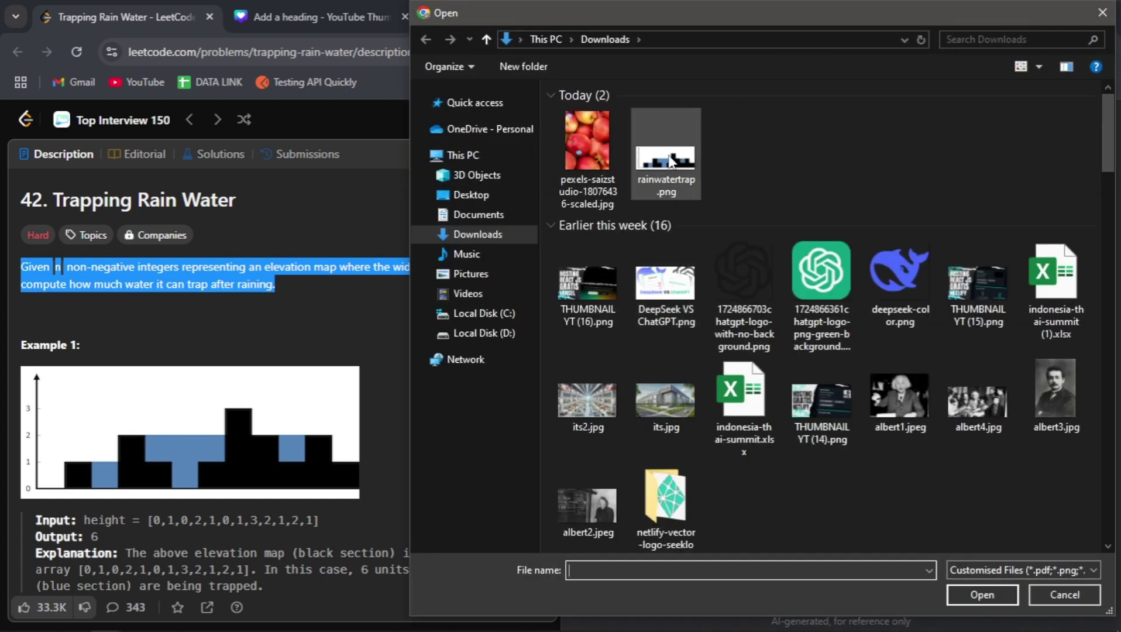
click(668, 151)
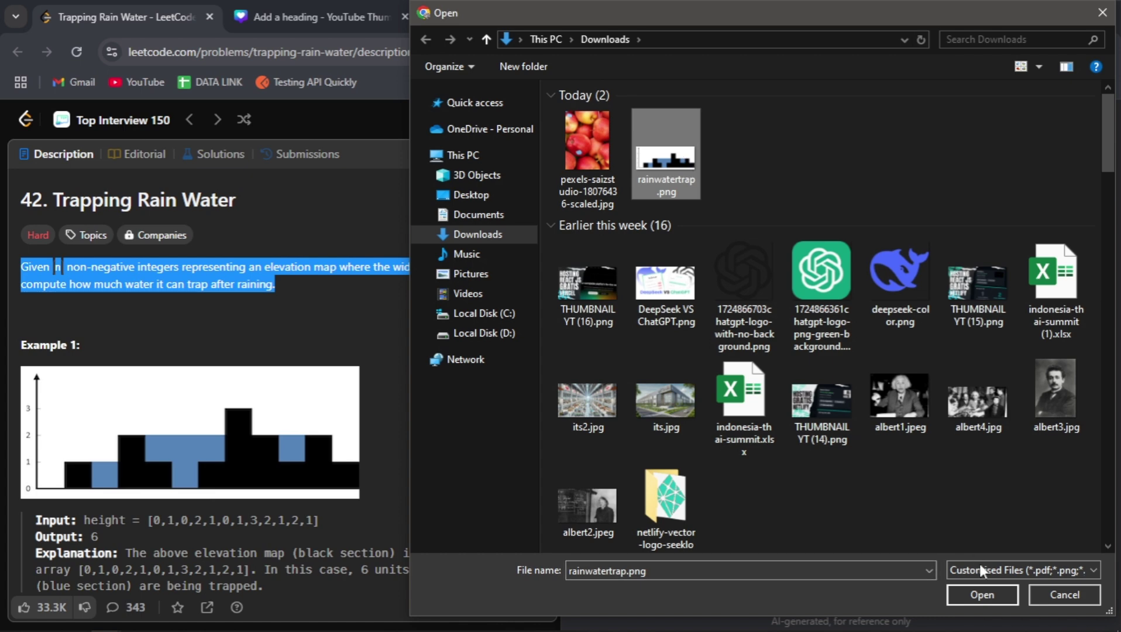
click(983, 594)
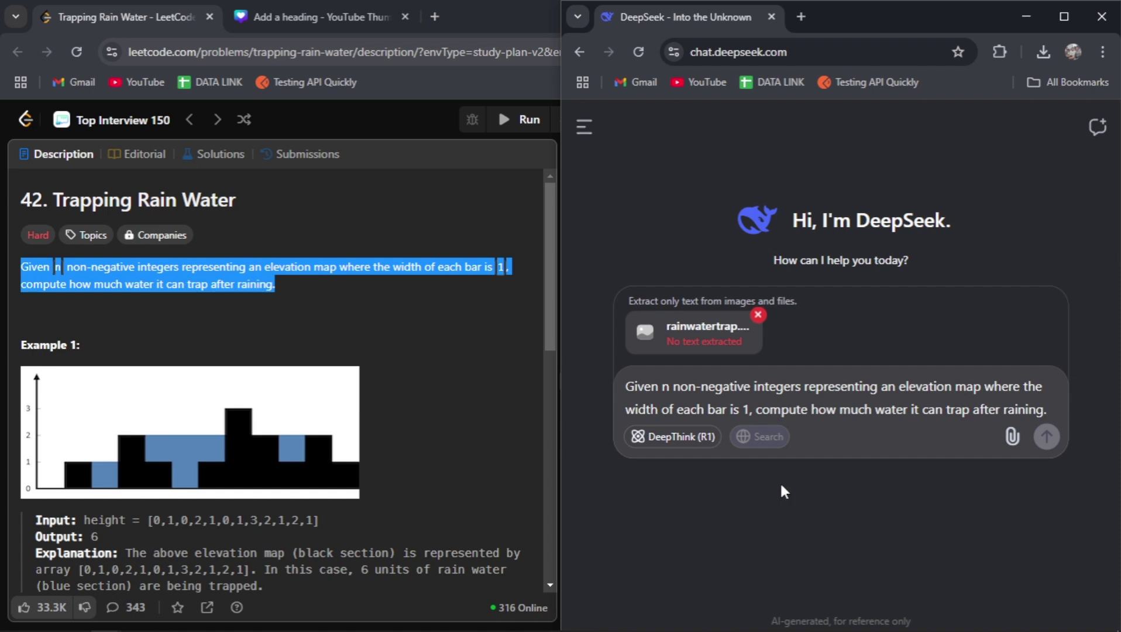
click(758, 315)
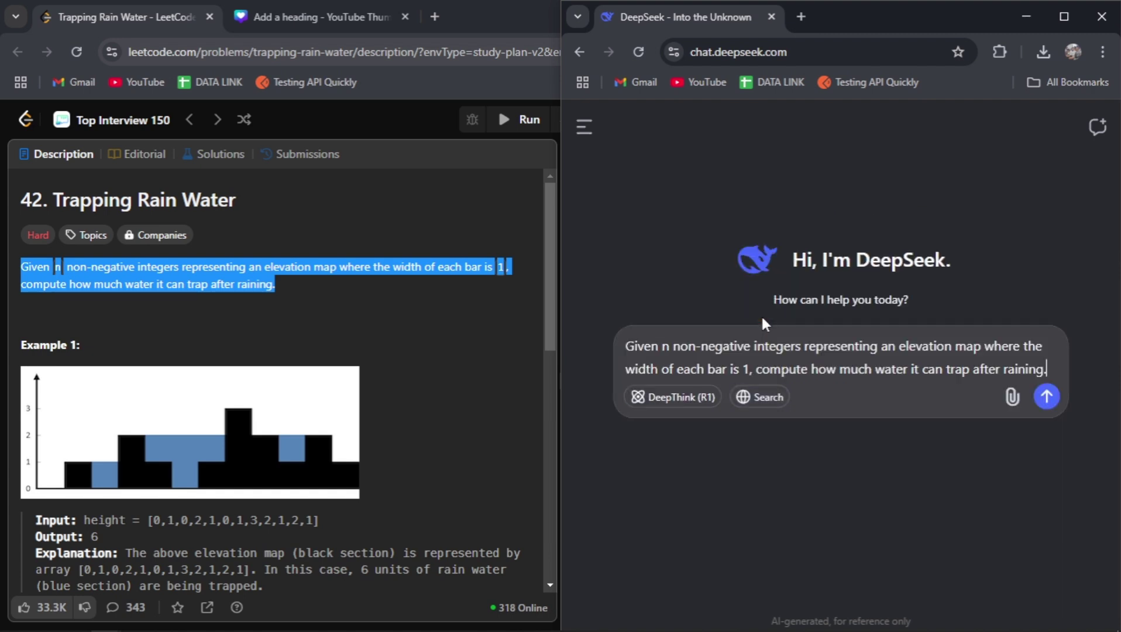
Step: In the new Qwen chat, select the Qwen2.5-VL-72B-Instruct model and attach rainwatertrap.png from Downloads
key(alt+Tab)
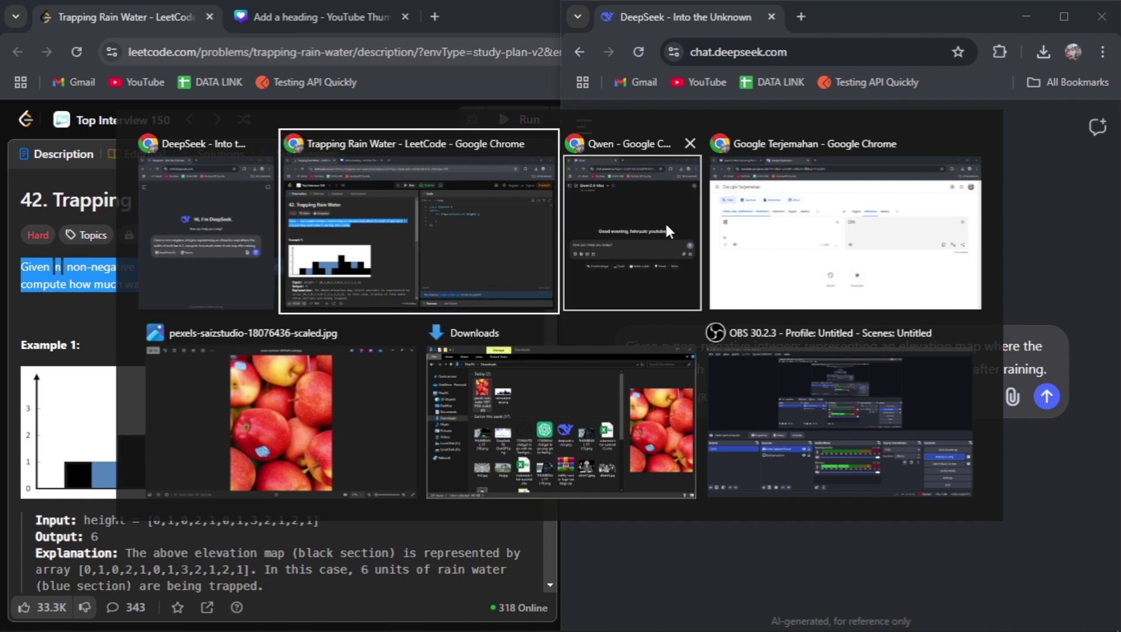
click(642, 246)
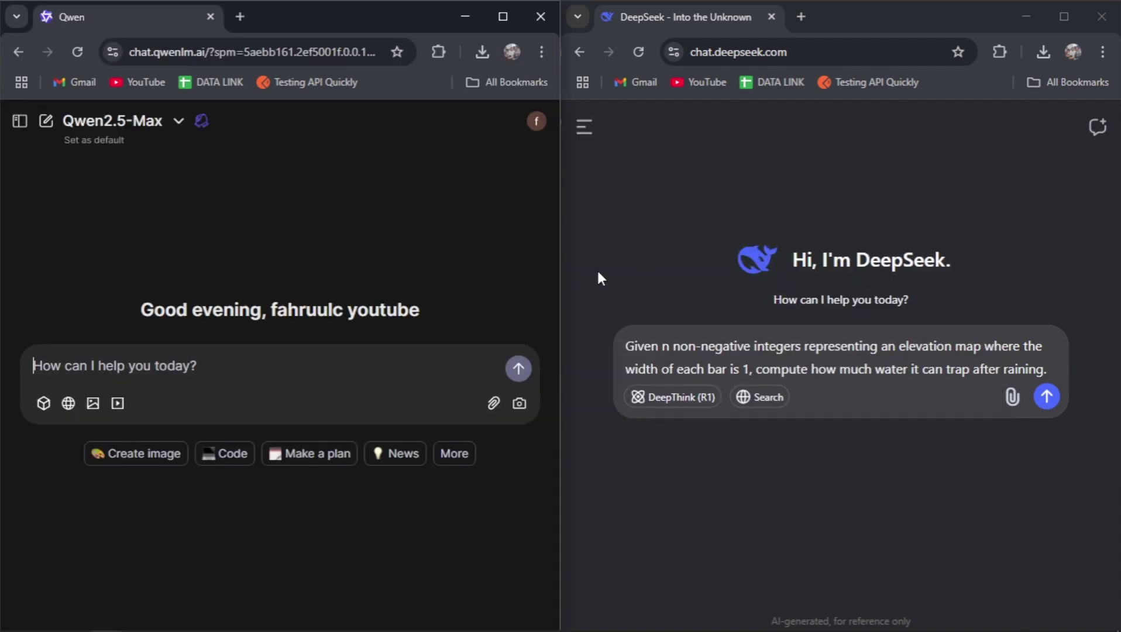
click(105, 133)
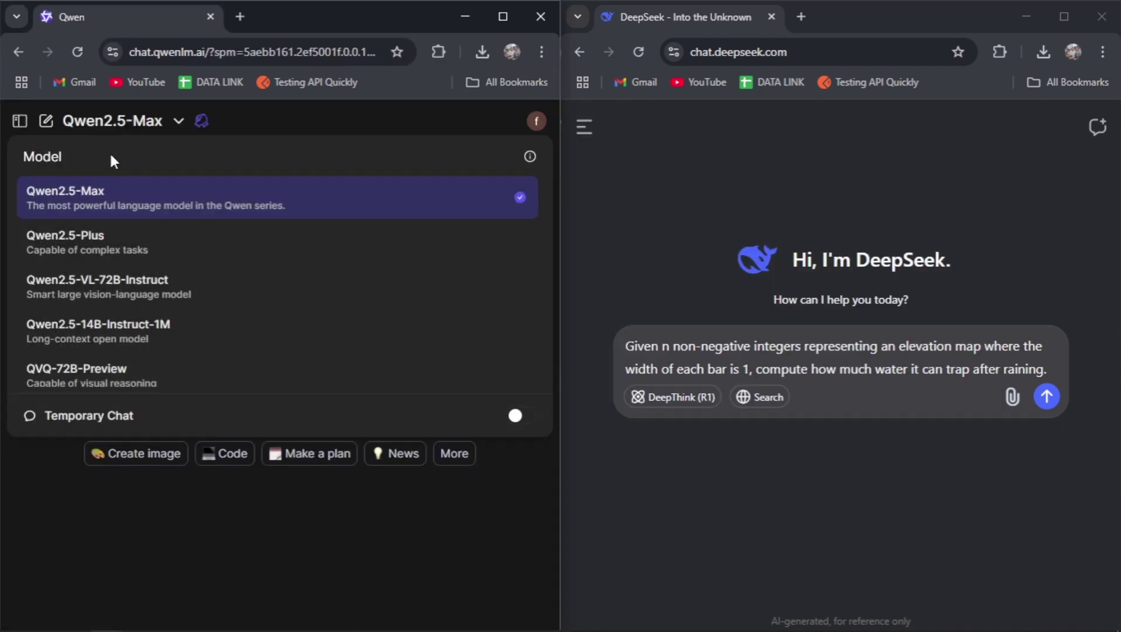
click(186, 293)
click(523, 411)
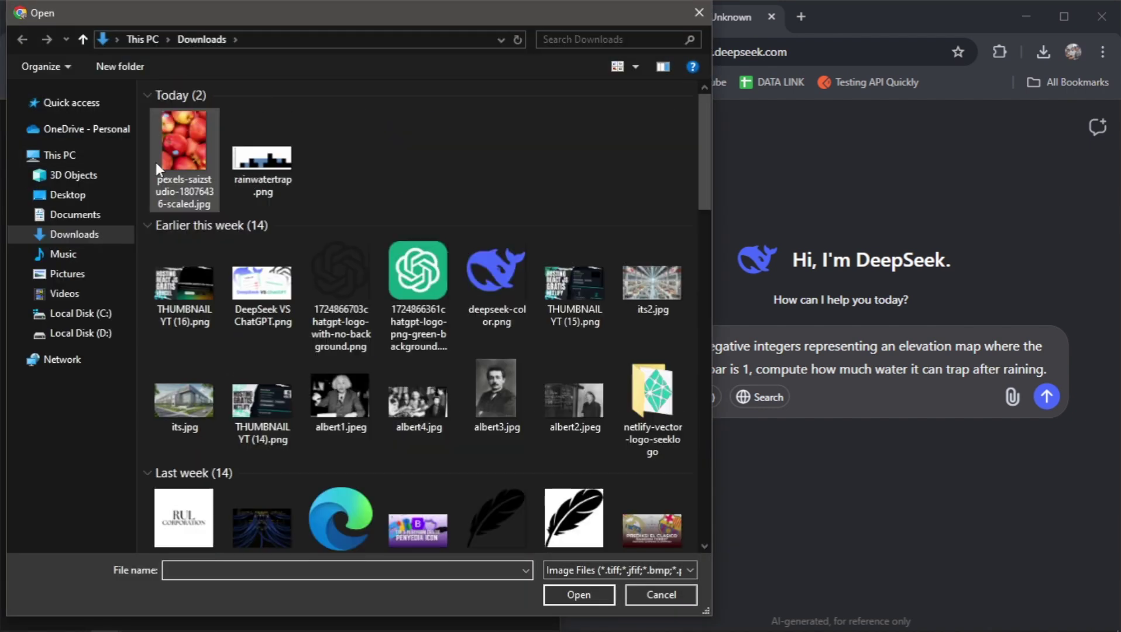
click(263, 154)
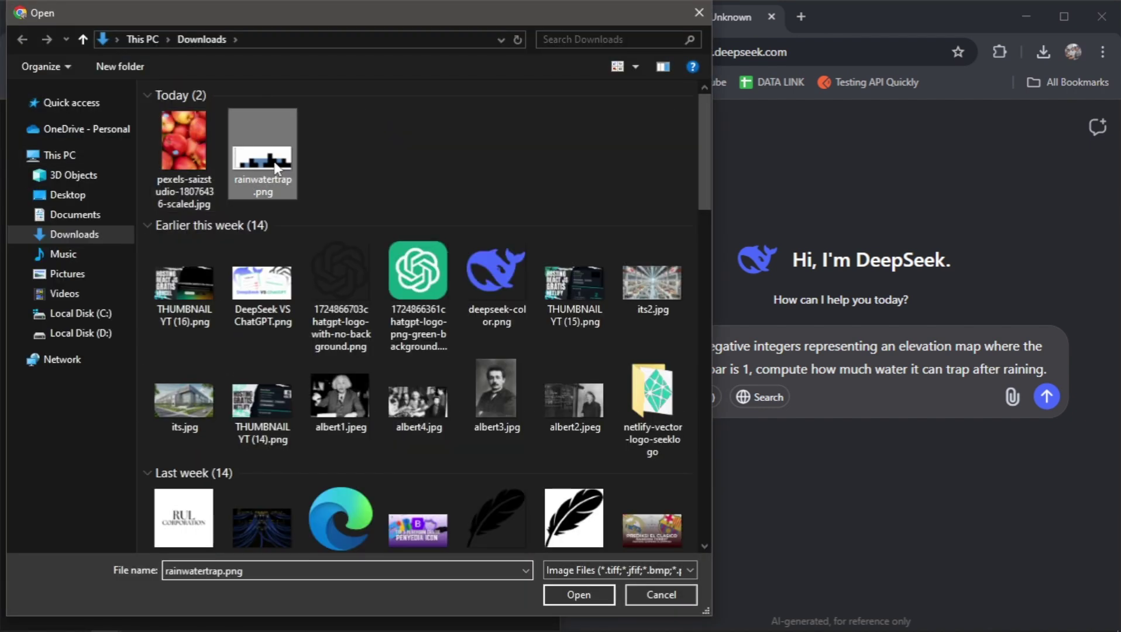
click(591, 593)
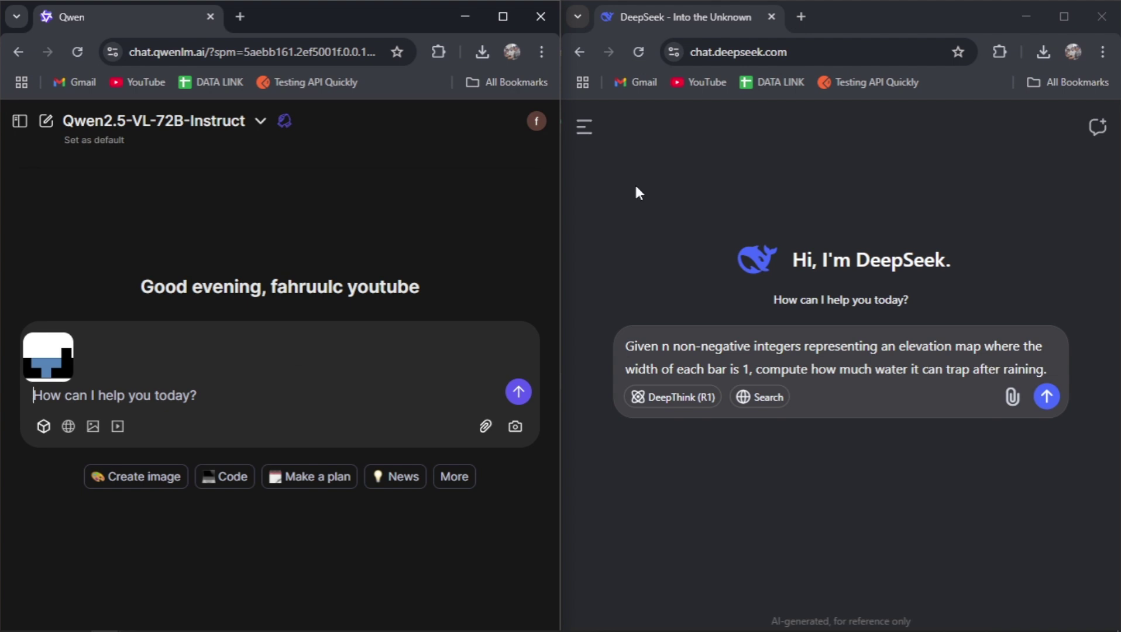
Step: Copy Example 1's input, output and explanation from LeetCode and append them to the DeepSeek prompt after the problem statement
click(950, 356)
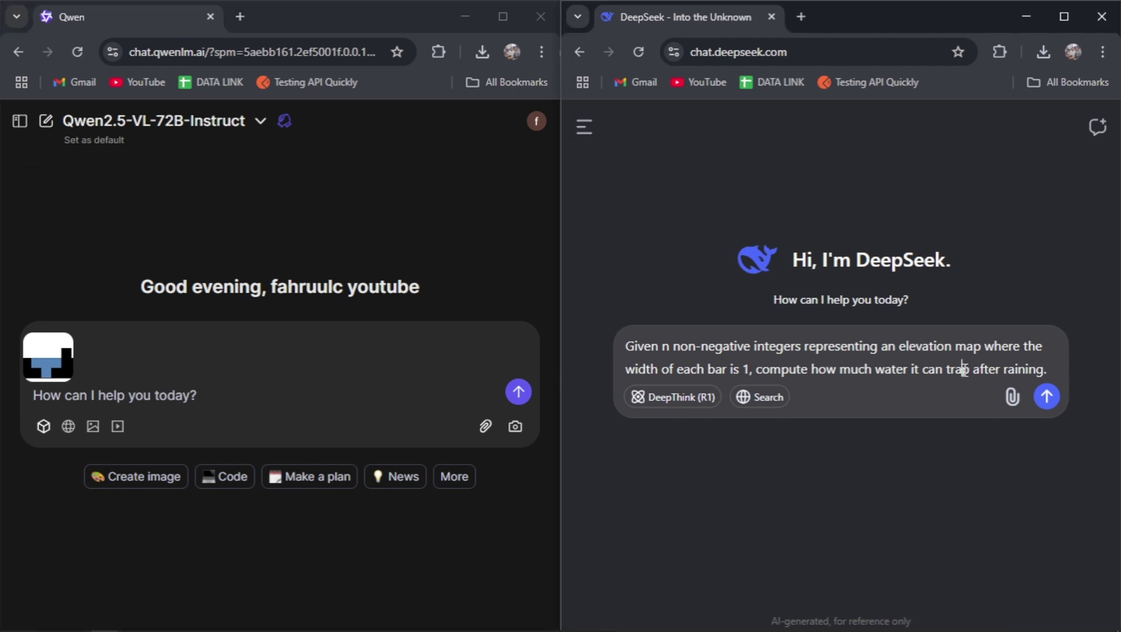
key(alt+Tab)
key(alt+Tab)
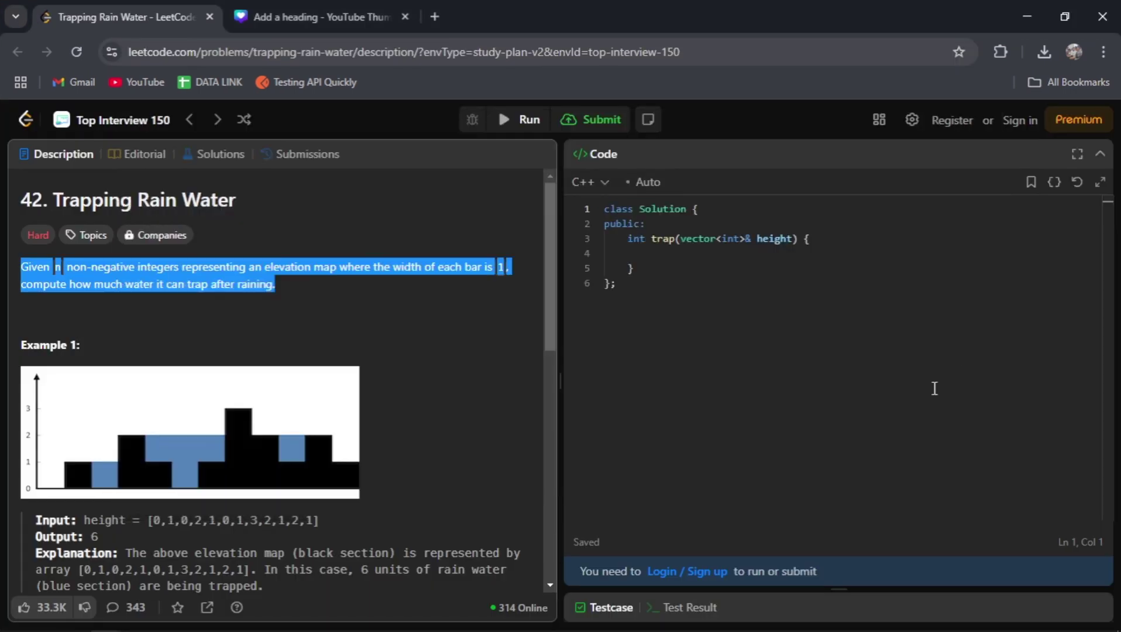
click(429, 279)
scroll(429, 279, down, 3)
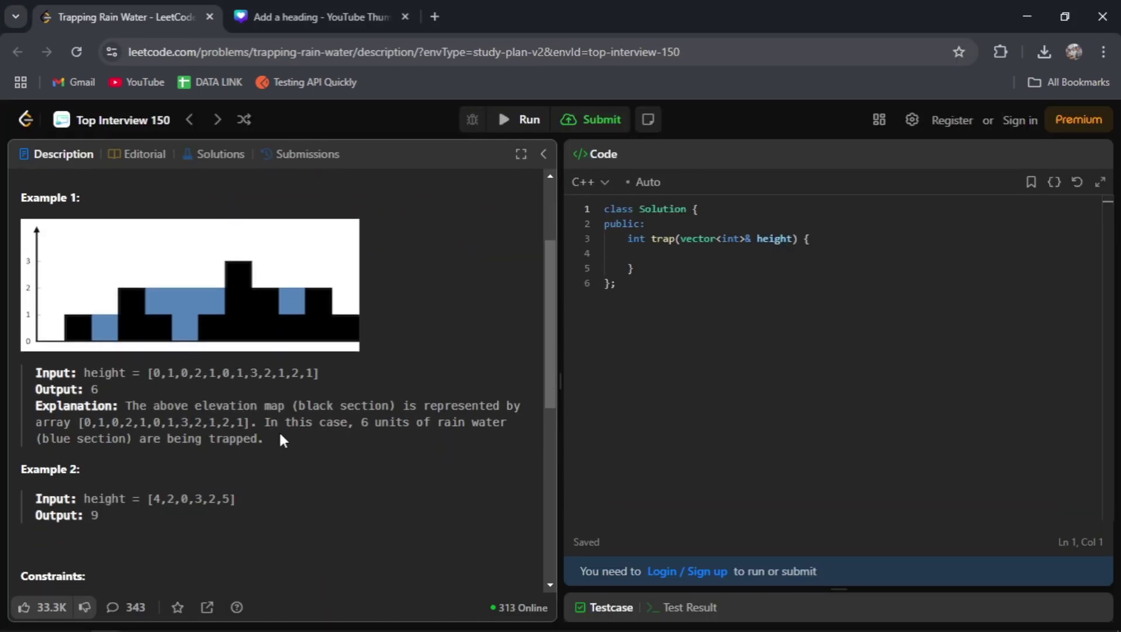
drag(280, 438, 24, 385)
key(ctrl+c)
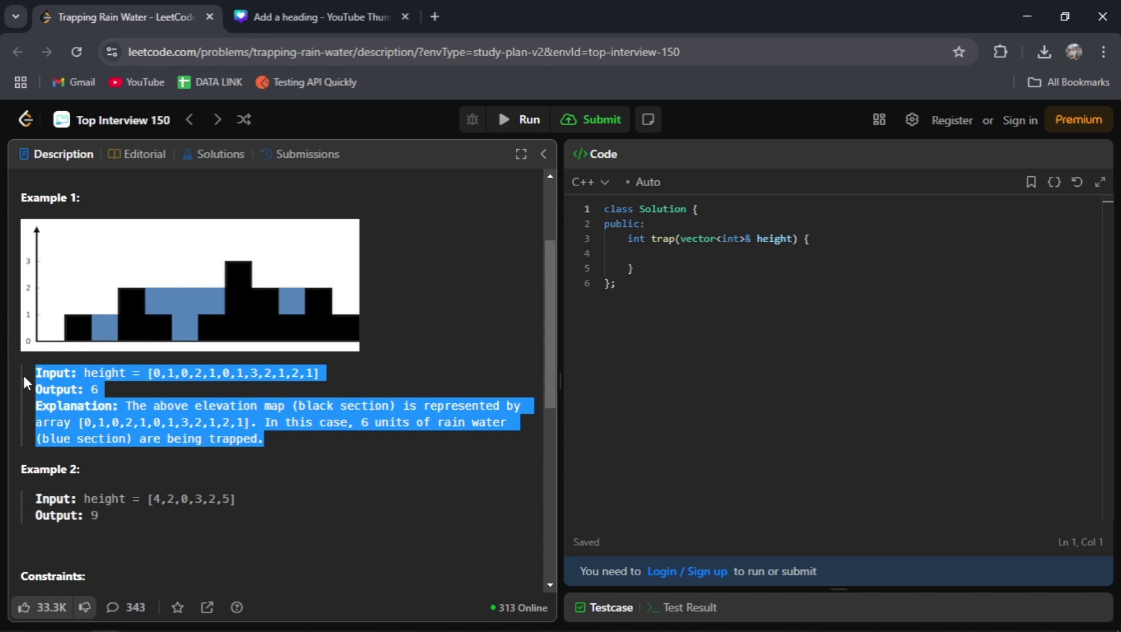
key(alt+Tab)
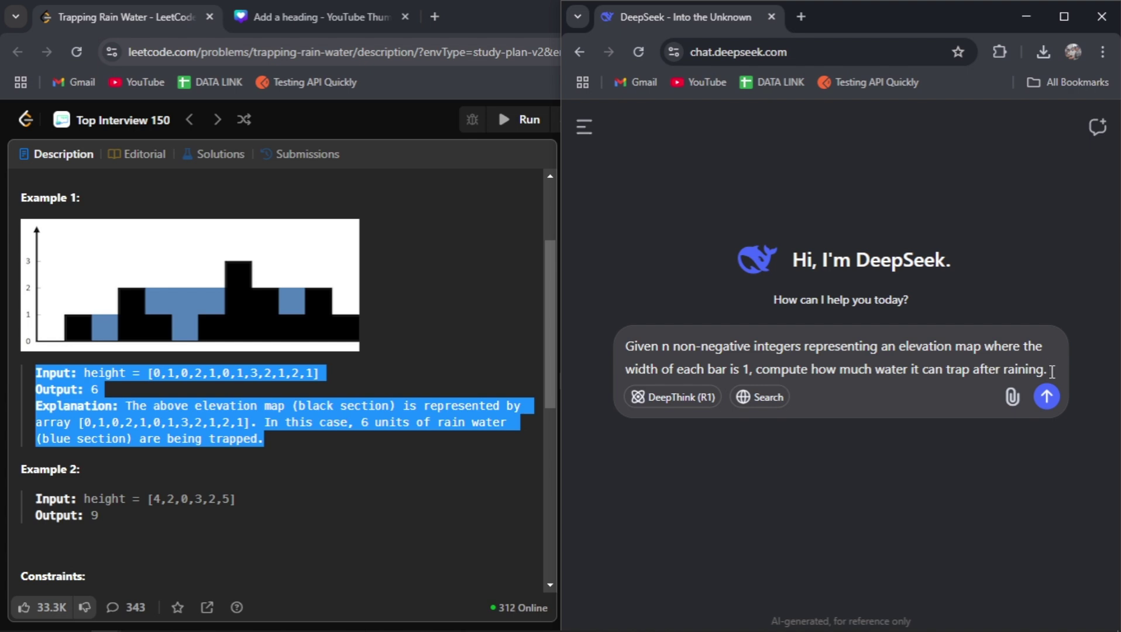
key(ctrl+v)
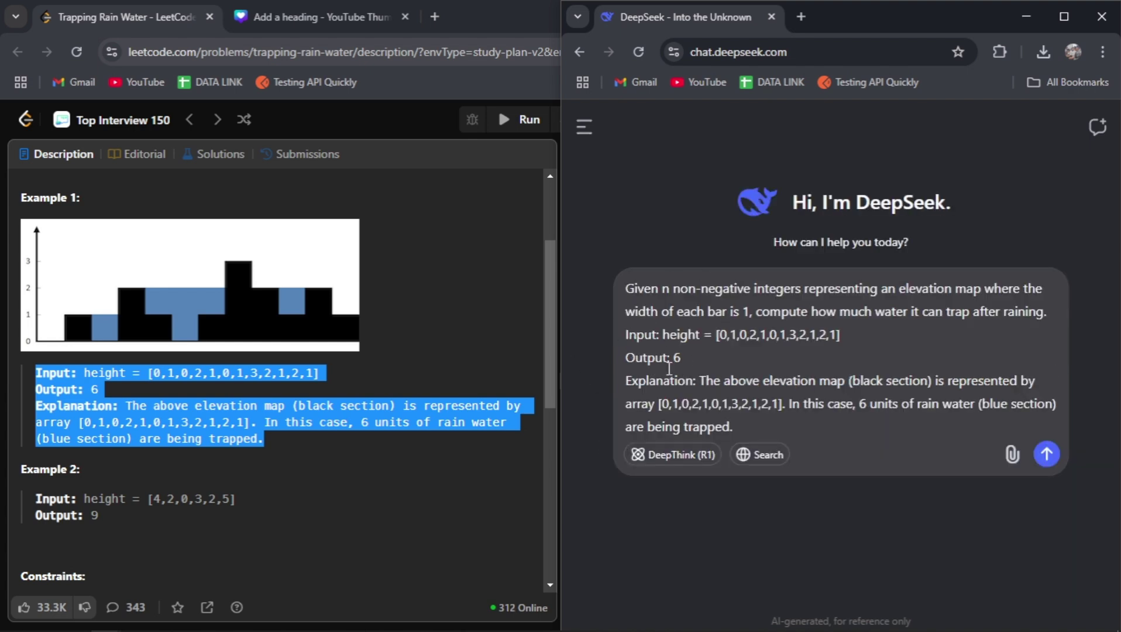
Step: Insert the earlier copied Trapping Rain Water problem statement from the clipboard history into the Qwen prompt with the image
key(alt+Tab)
key(alt+Tab)
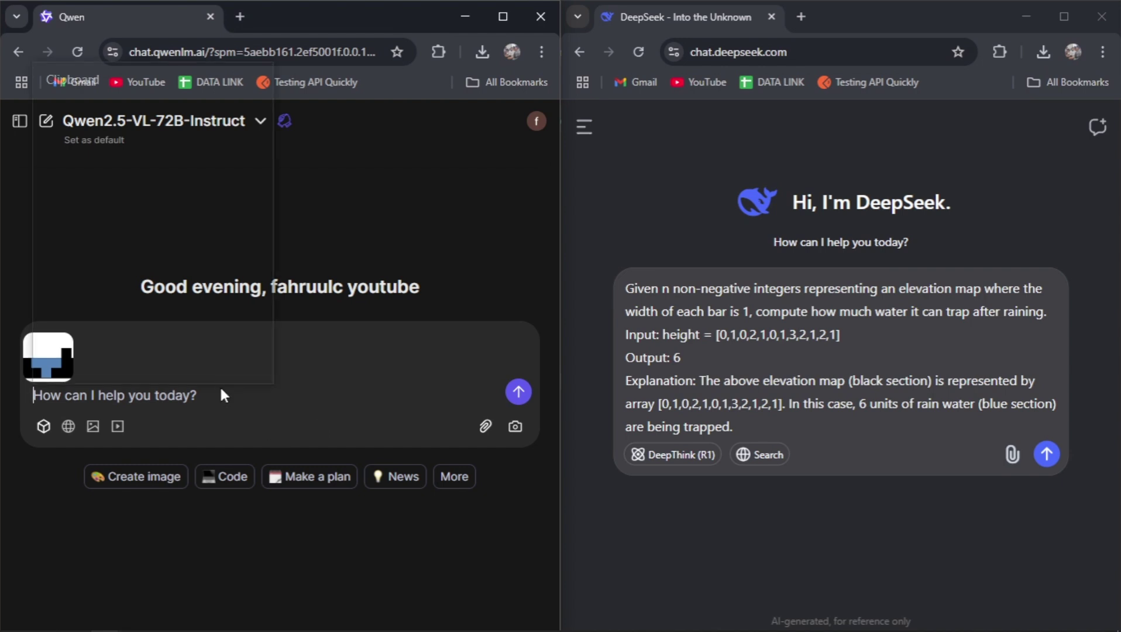
key(super+v)
click(160, 199)
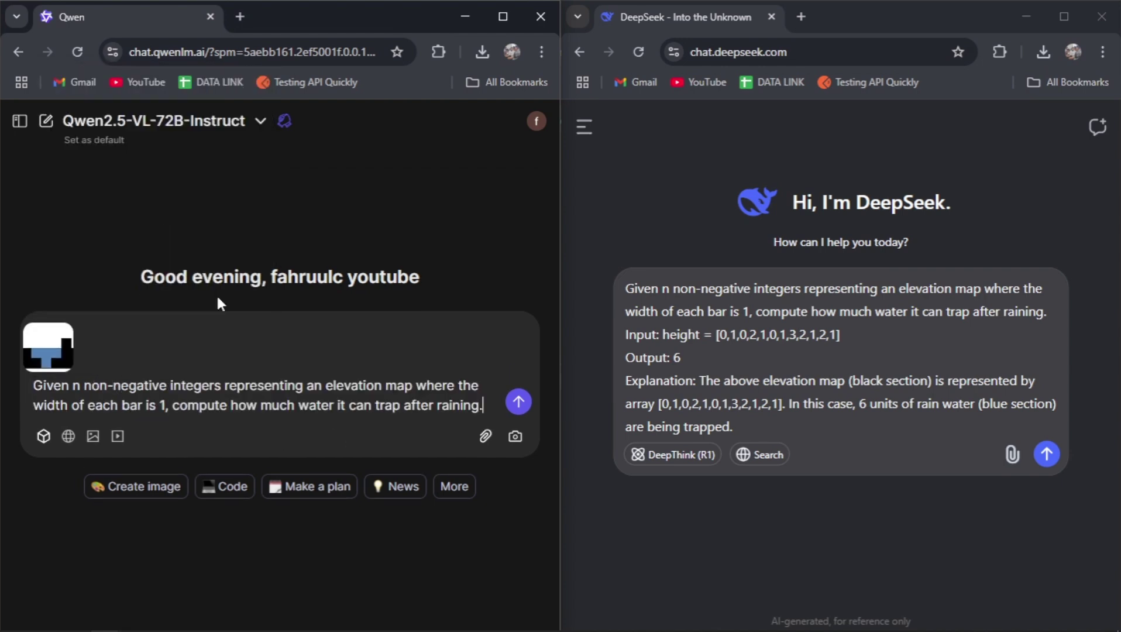
Step: Append Example 1's input, output and explanation from the clipboard history to the Qwen prompt, keeping only one copy of the problem statement
text(Given n non-negative integers representing an elevation map where the width of each bar is 1, compute how much water it can trap after raining.)
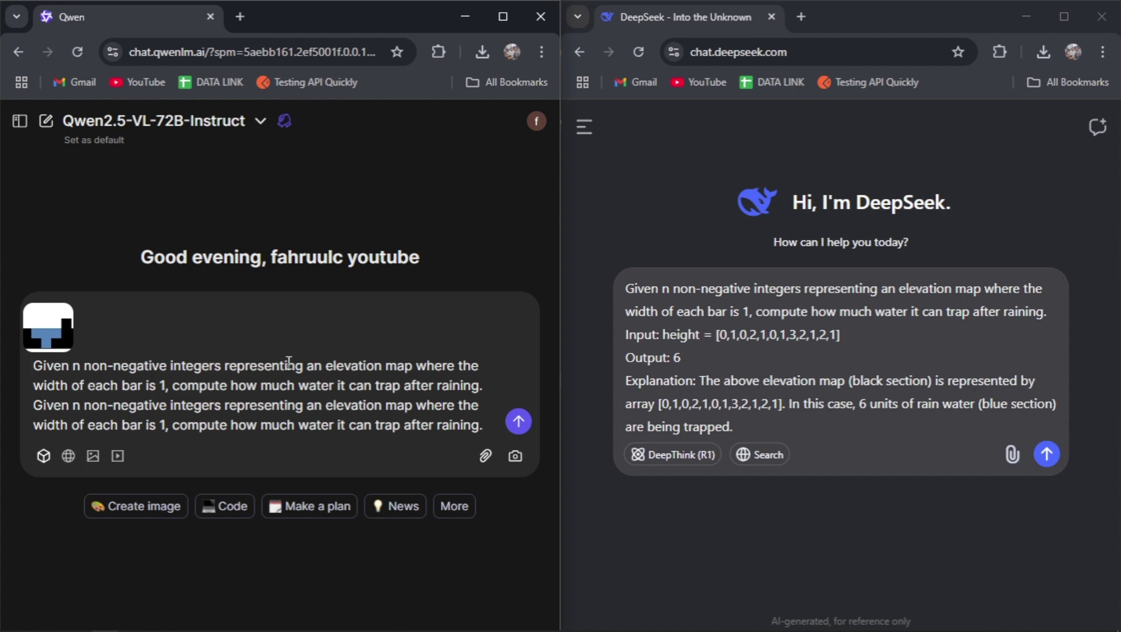
key(ctrl+z)
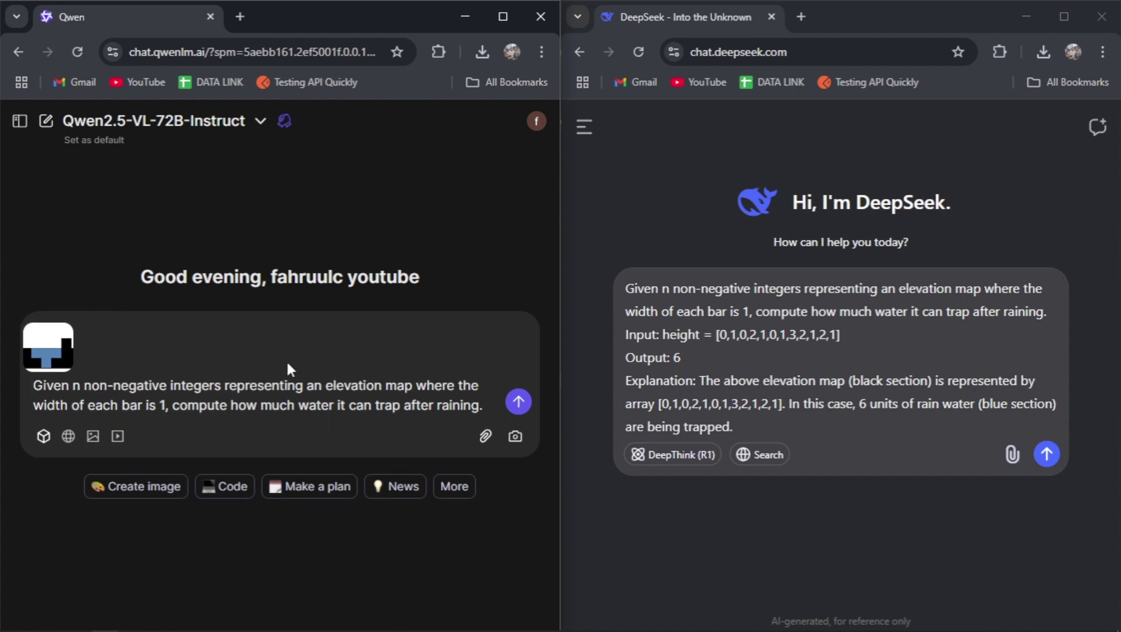
key(super+v)
click(609, 128)
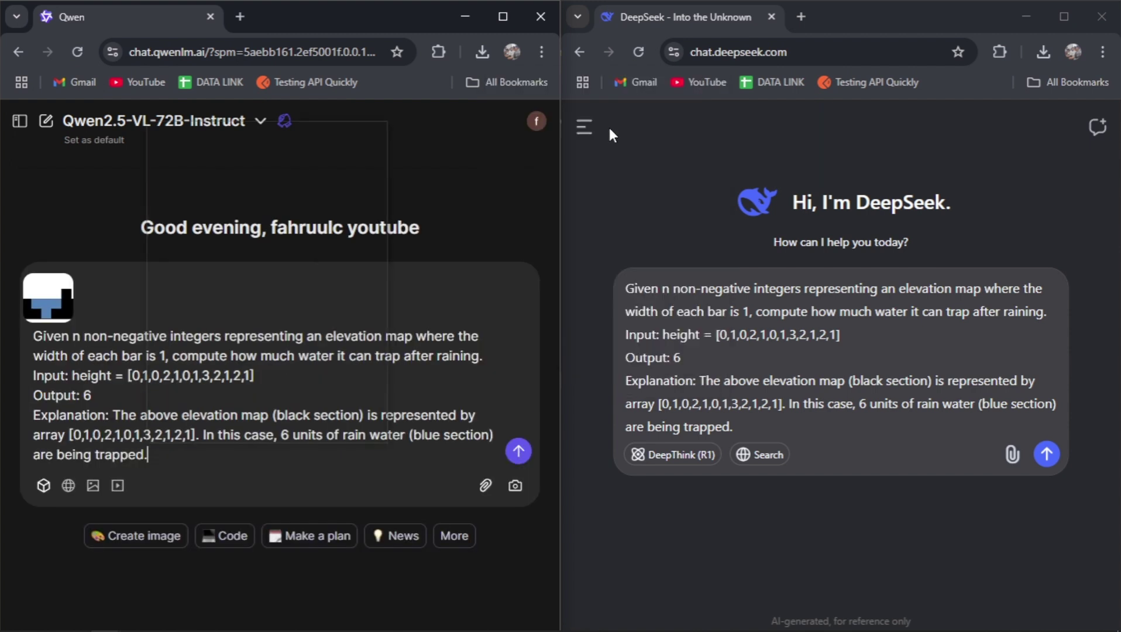
Step: End the Qwen prompt with "i want the heigh is [2, 0, 3, 1, 2, 0, 1, 2, 1]", copying the numbers from the Canva drawing's heading
text(i)
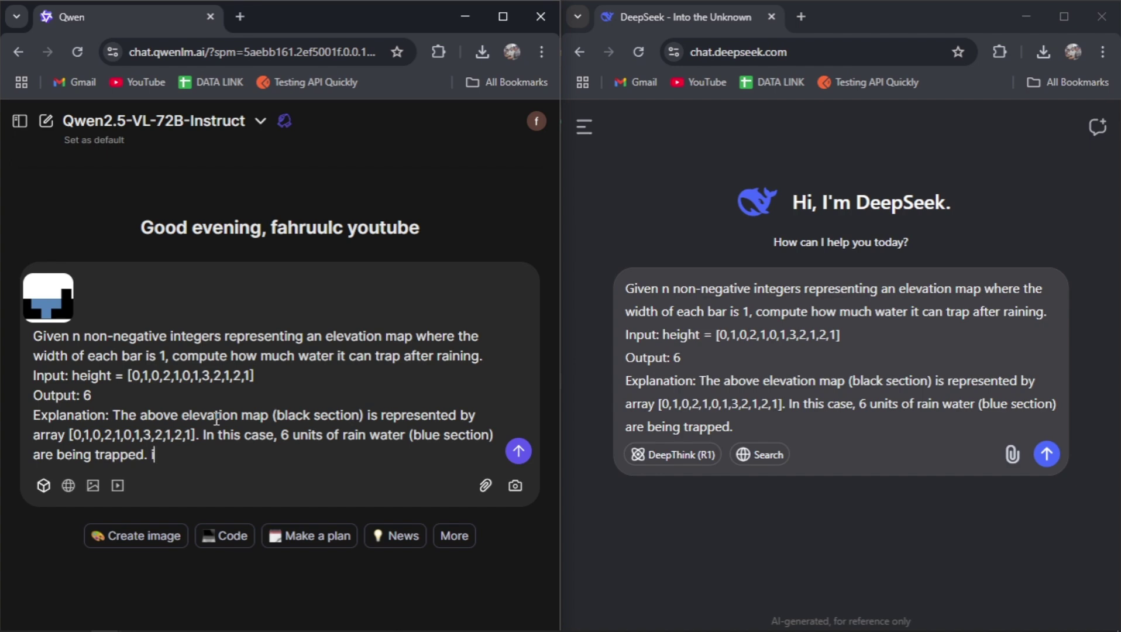
text( want the heigh is)
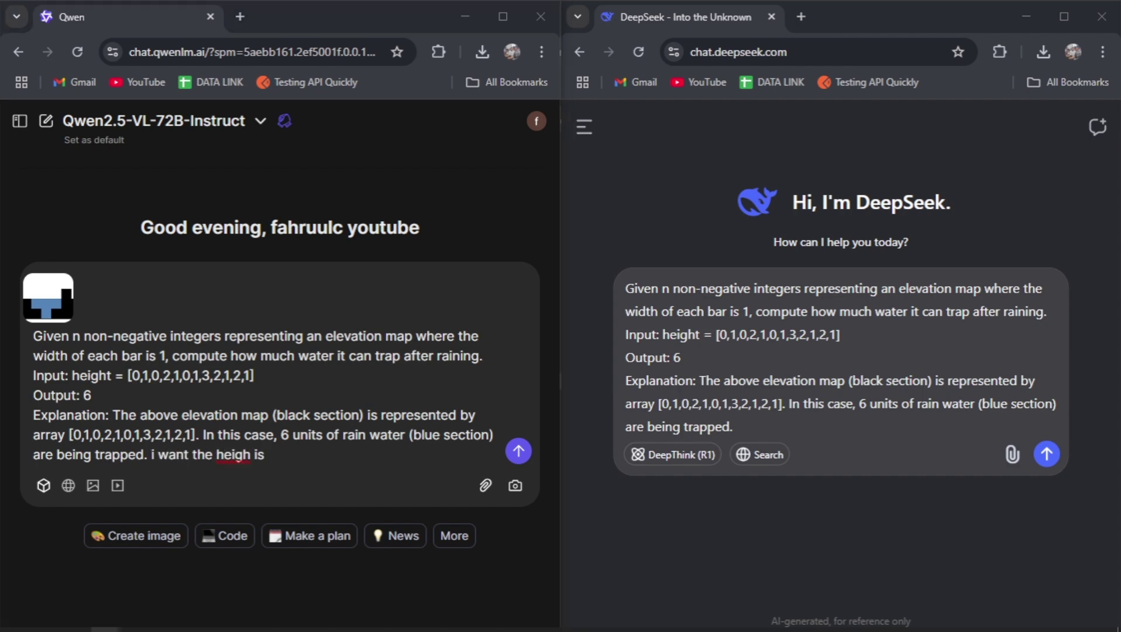
key(alt+Tab)
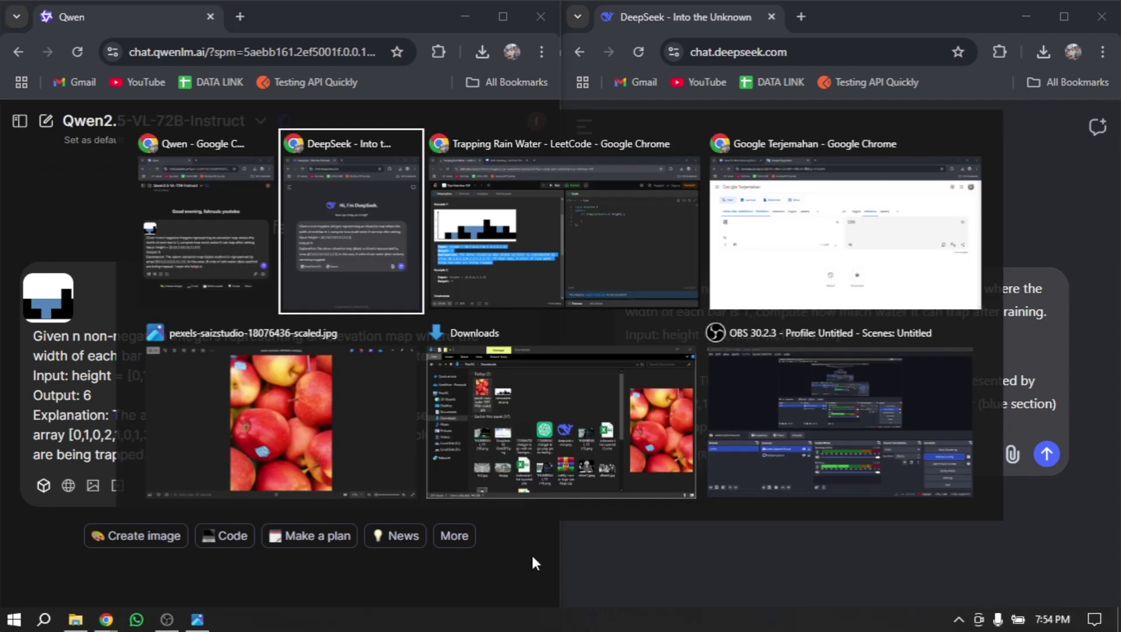
click(548, 210)
click(281, 16)
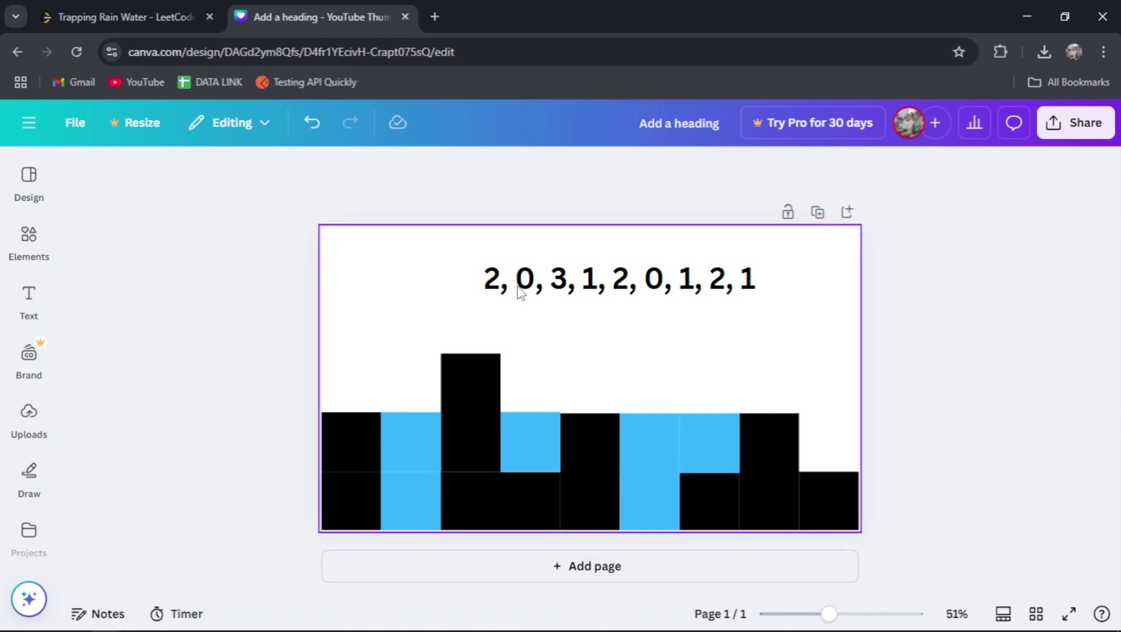
double_click(615, 269)
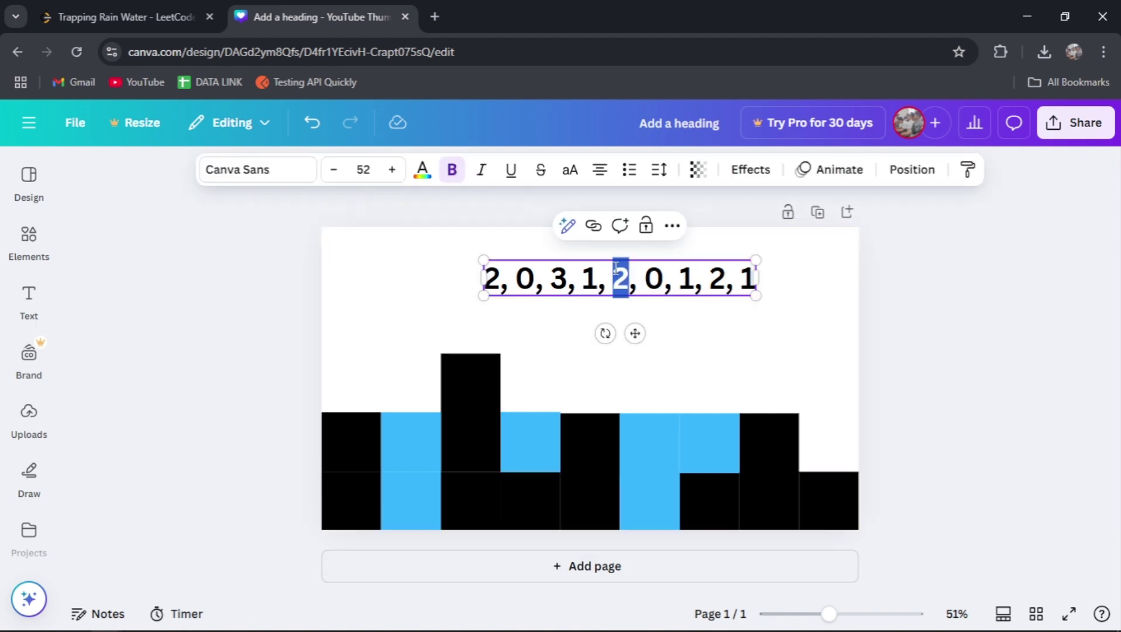
key(ctrl+a)
key(ctrl+c)
key(alt+Tab)
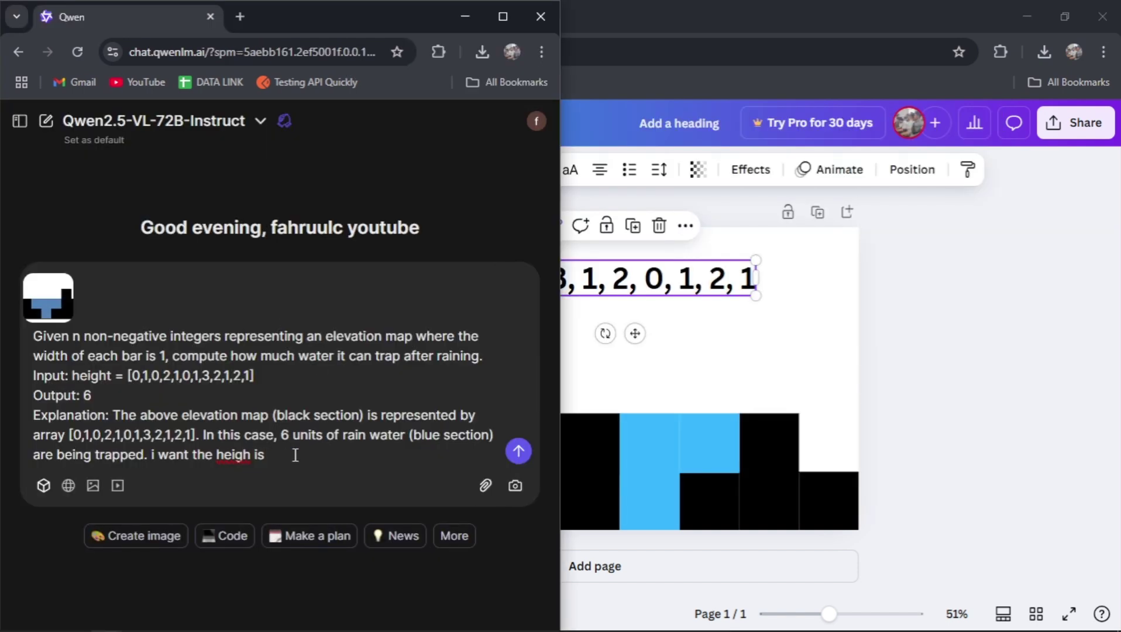
key(ctrl+v)
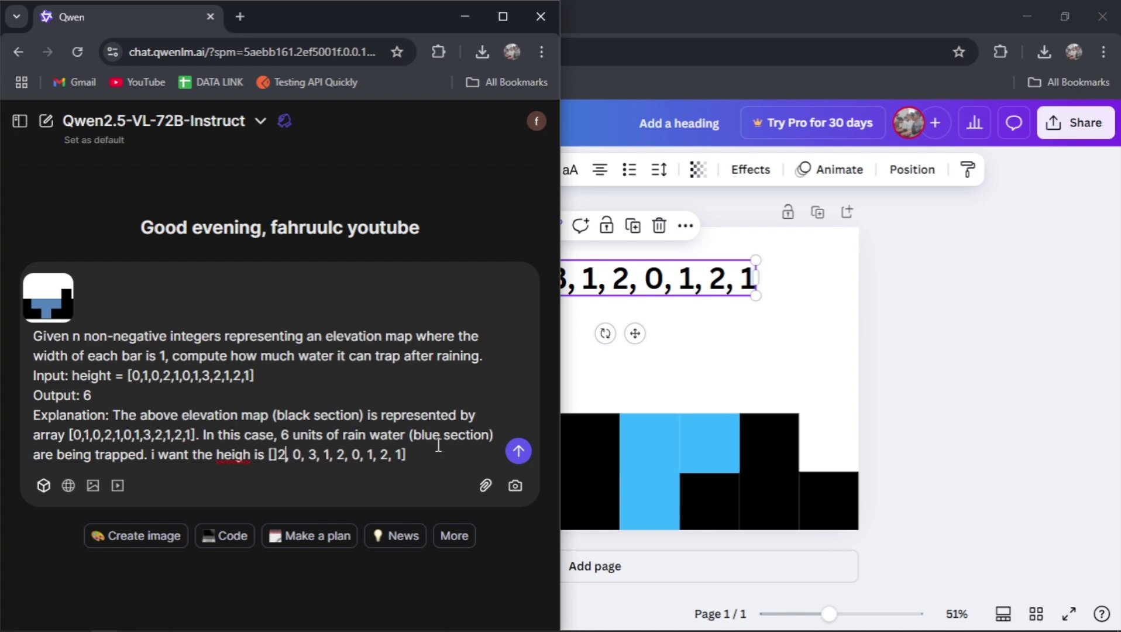
key(BackSpace)
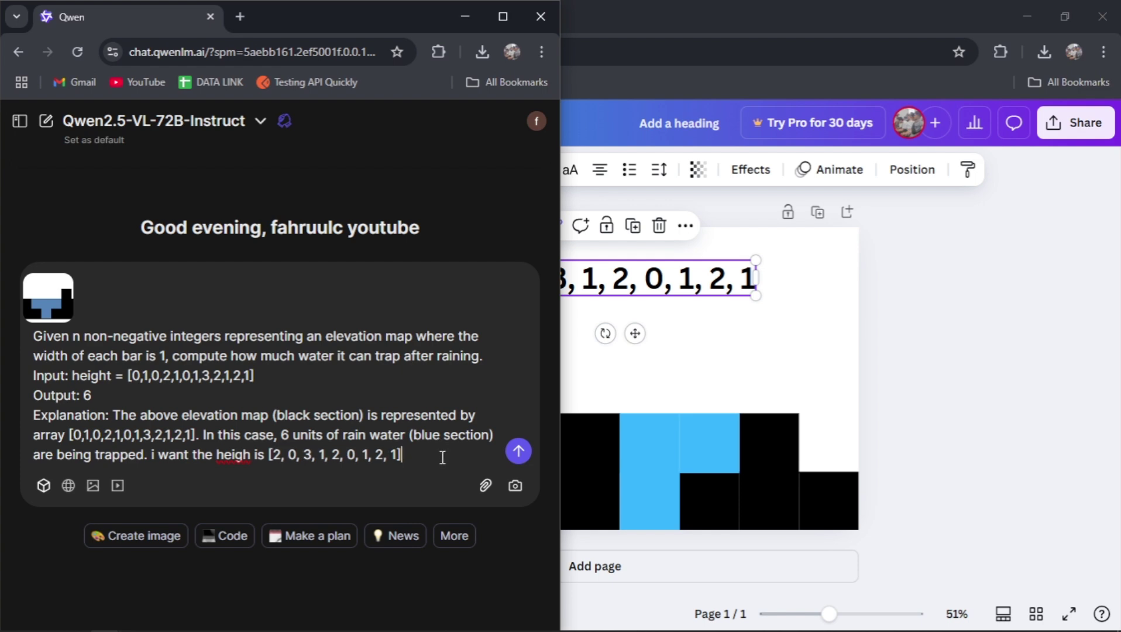
Step: Add "i want the heigh is [2, 0, 3, 1, 2, 0, 1, 2, 1]" to the end of the DeepSeek prompt and submit both prompts
key(alt+Tab)
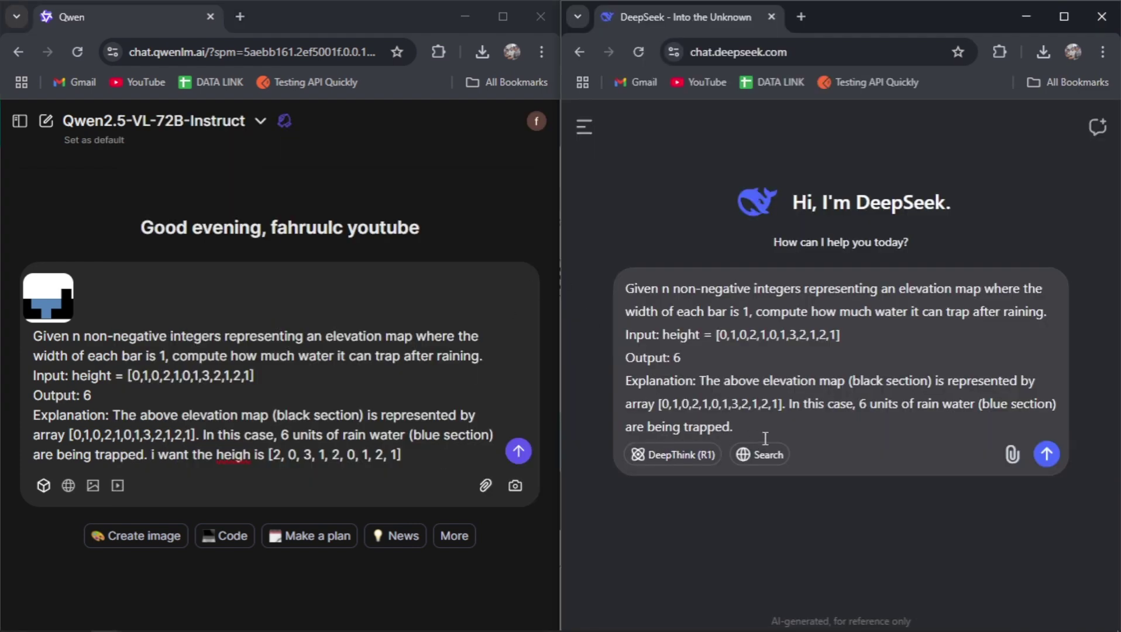
text(i want the heigh is [2, 0, 3, 1, 2, 0, 1, 2, 1])
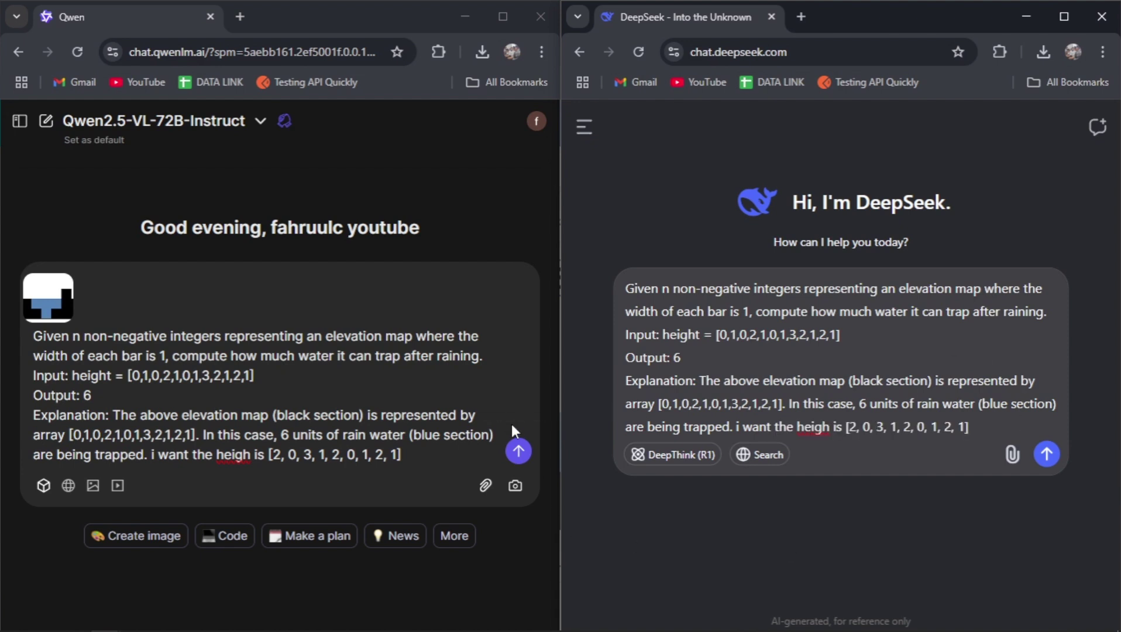
click(517, 453)
click(517, 454)
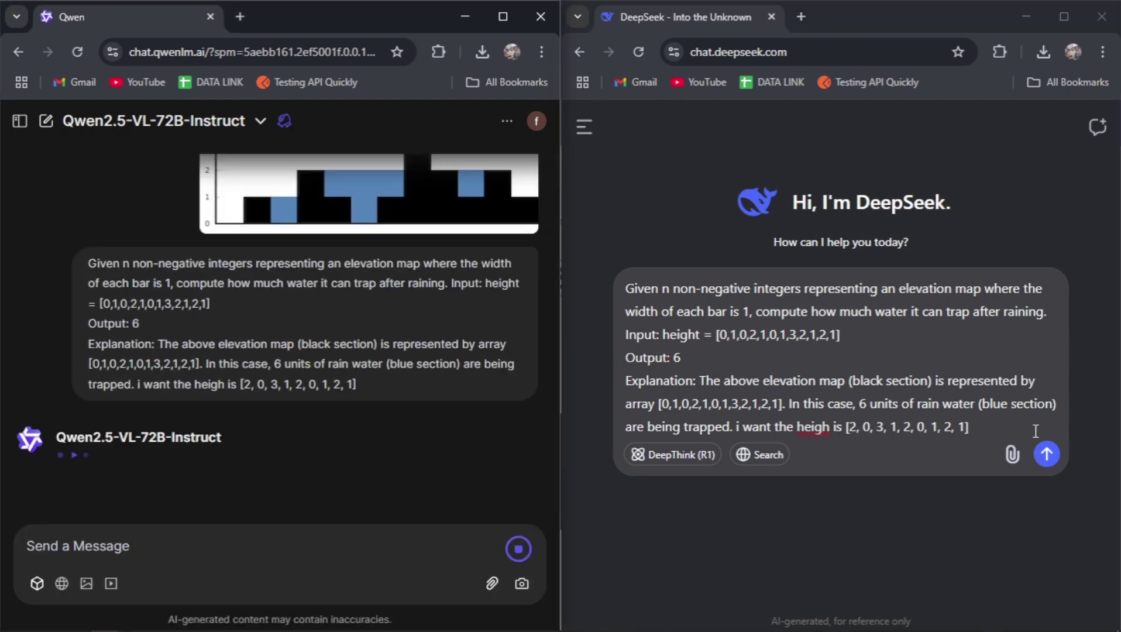
click(1047, 453)
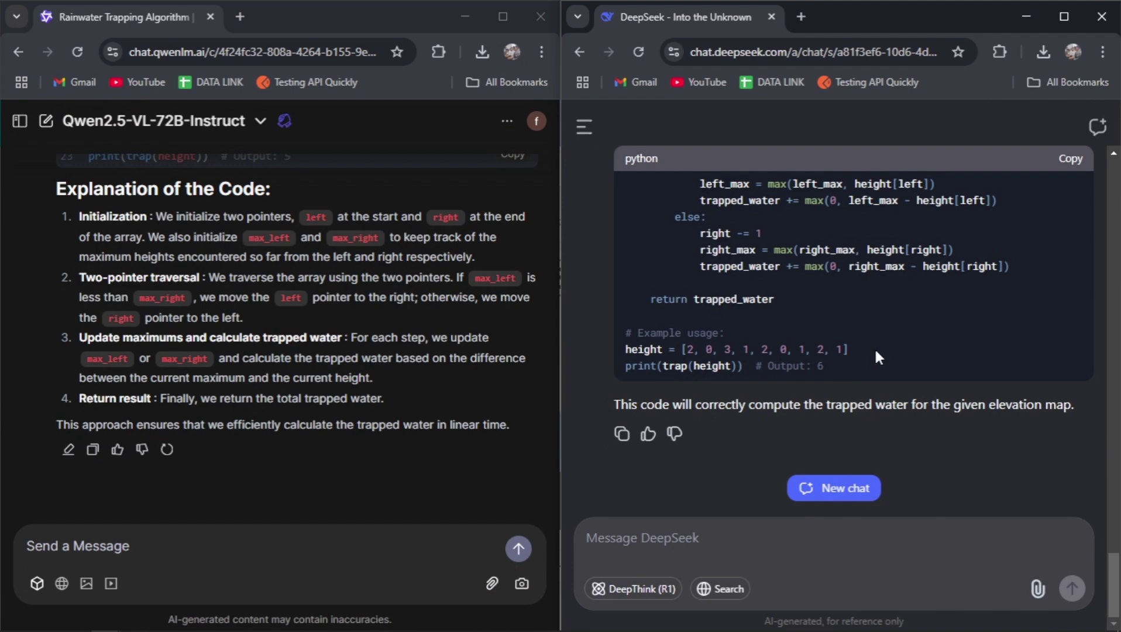
Step: Skim Qwen's explanation and Python solution and DeepSeek's two-pointer steps for the trapping rain water prompt
scroll(355, 279, up, 20)
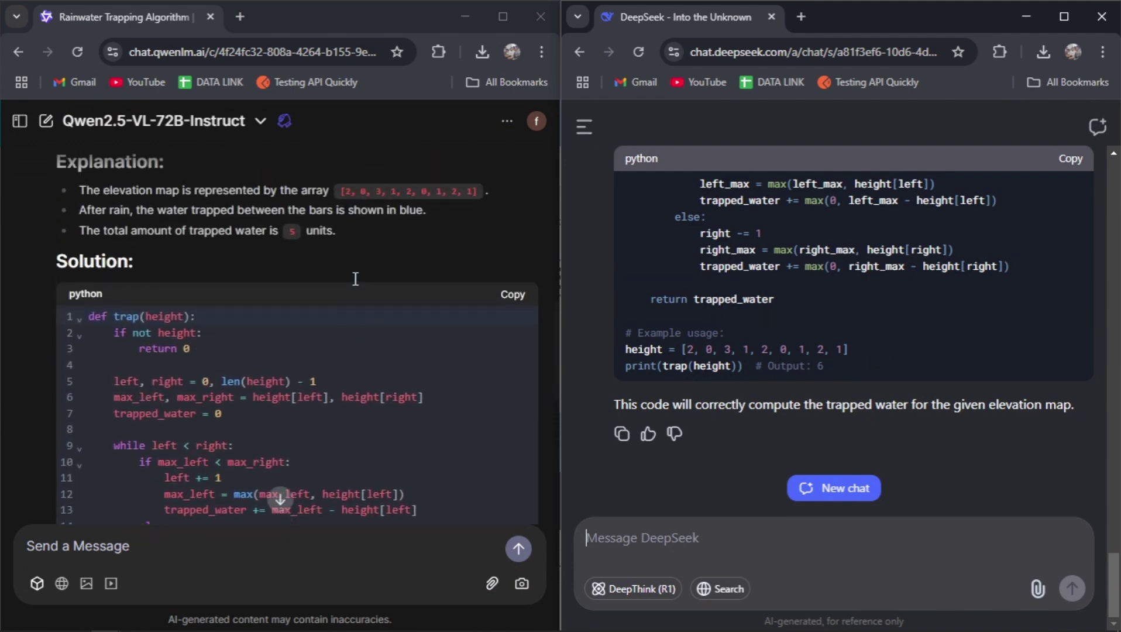
scroll(362, 308, down, 15)
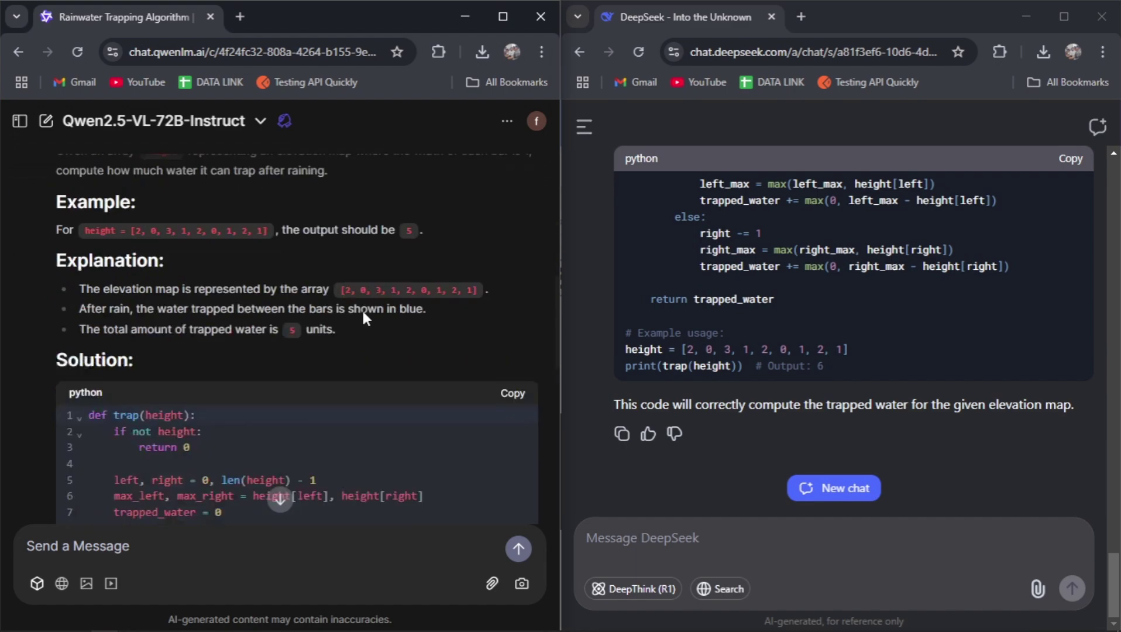
scroll(362, 309, up, 16)
scroll(361, 308, down, 15)
scroll(362, 308, up, 5)
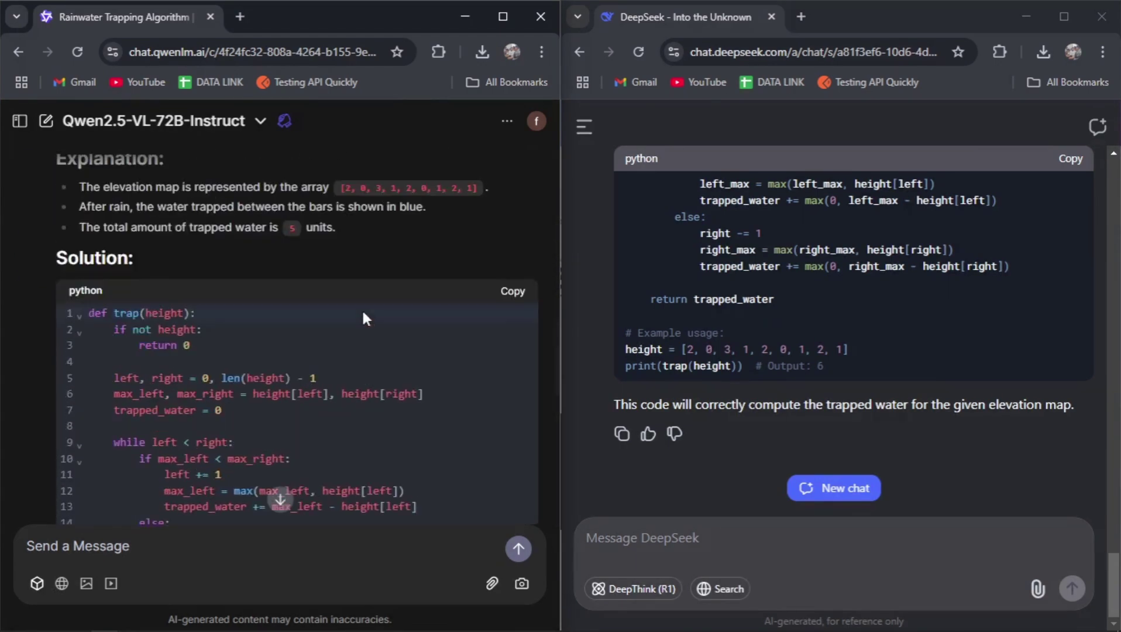
scroll(885, 215, up, 15)
scroll(886, 215, up, 10)
scroll(886, 215, down, 10)
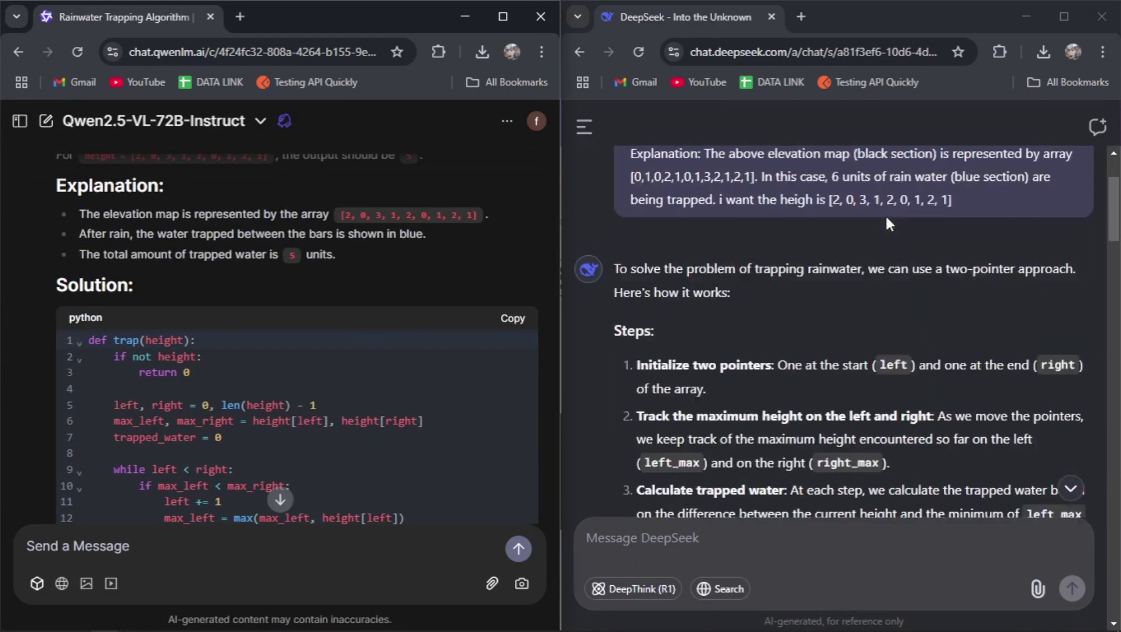
scroll(886, 215, up, 8)
scroll(885, 214, up, 8)
scroll(699, 448, down, 3)
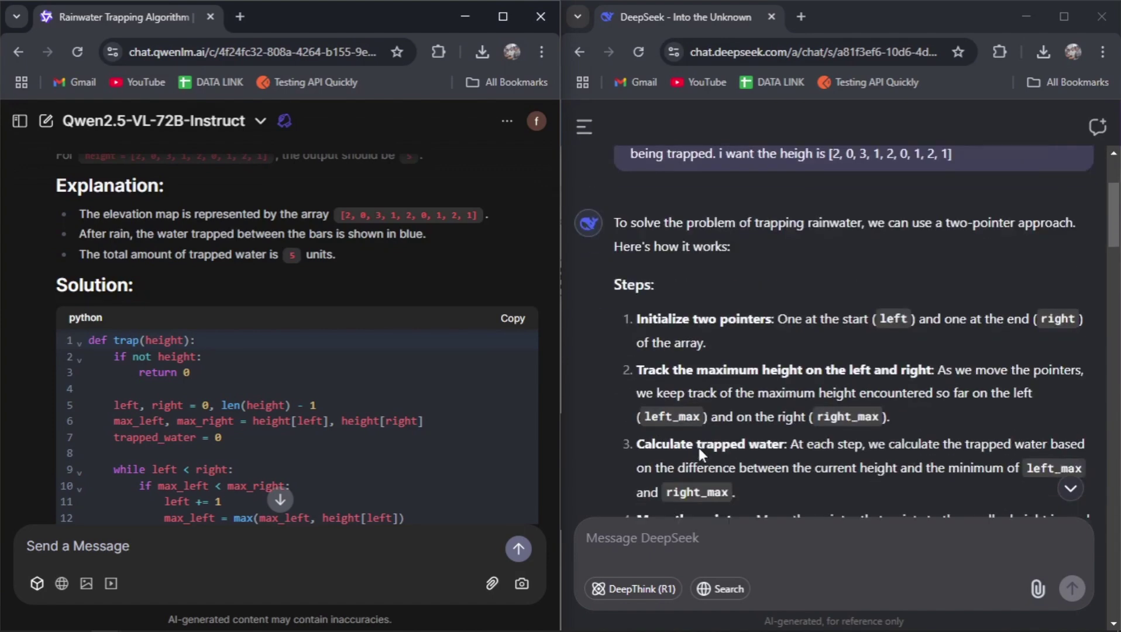
scroll(698, 445, up, 3)
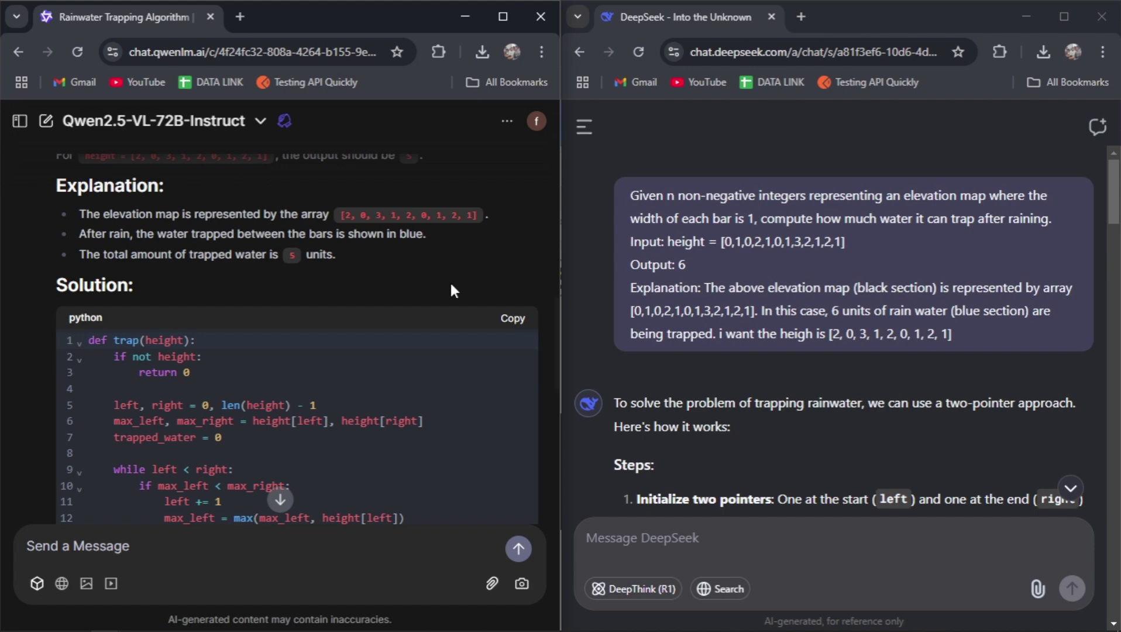
Step: Read the problem statement, example and explanation in Qwen's answer, checking the stated output for the custom heights
scroll(451, 287, up, 7)
scroll(451, 288, down, 3)
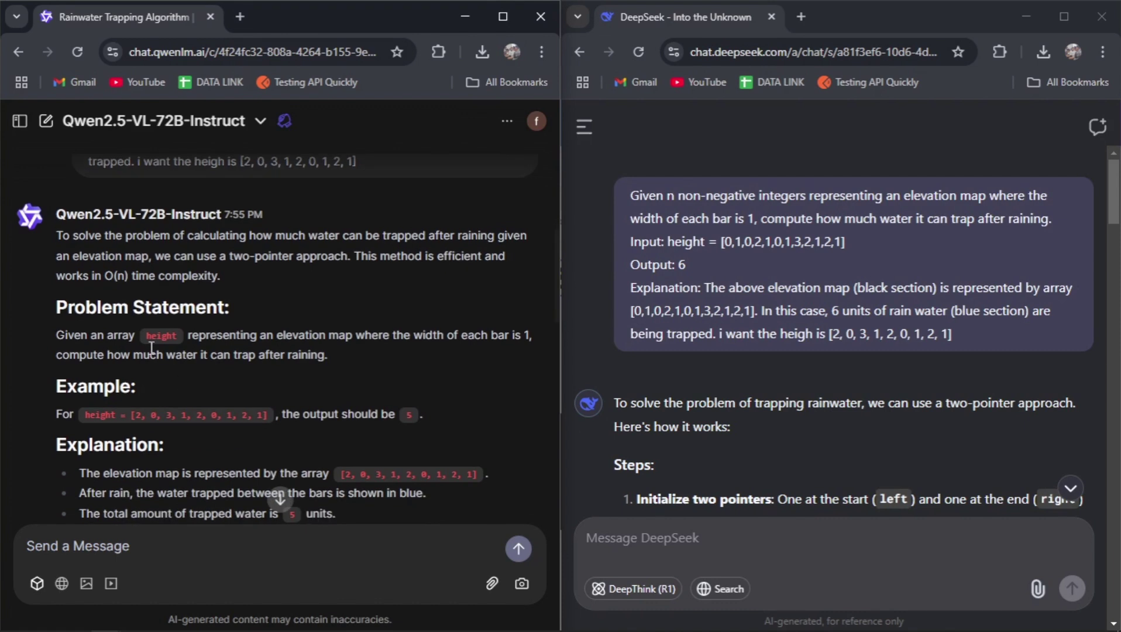
scroll(151, 347, down, 2)
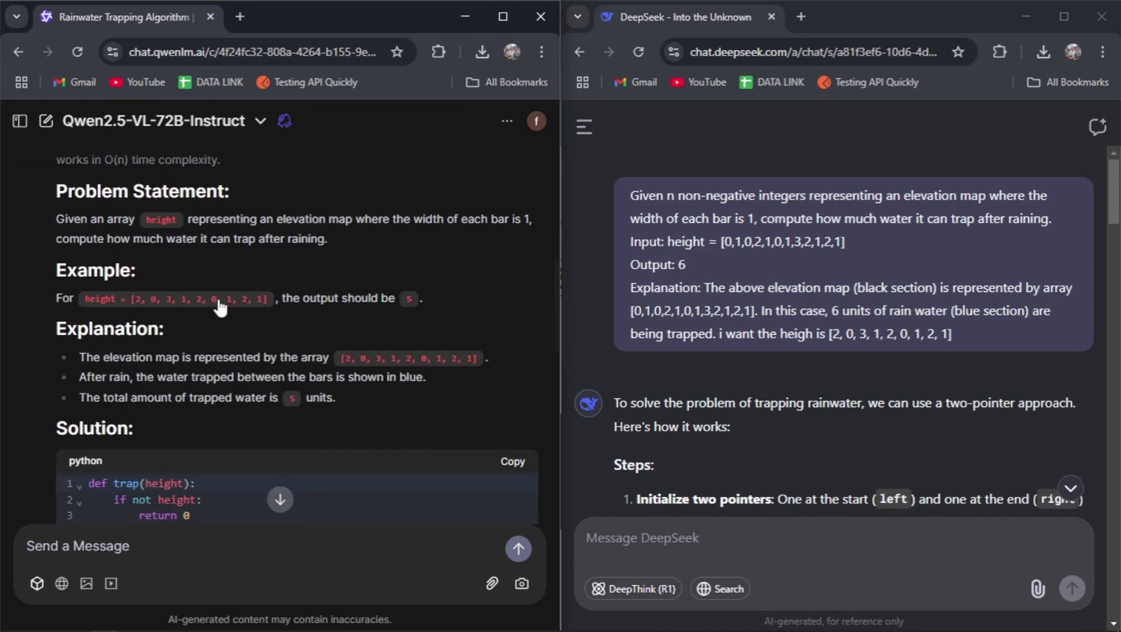
scroll(282, 337, down, 1)
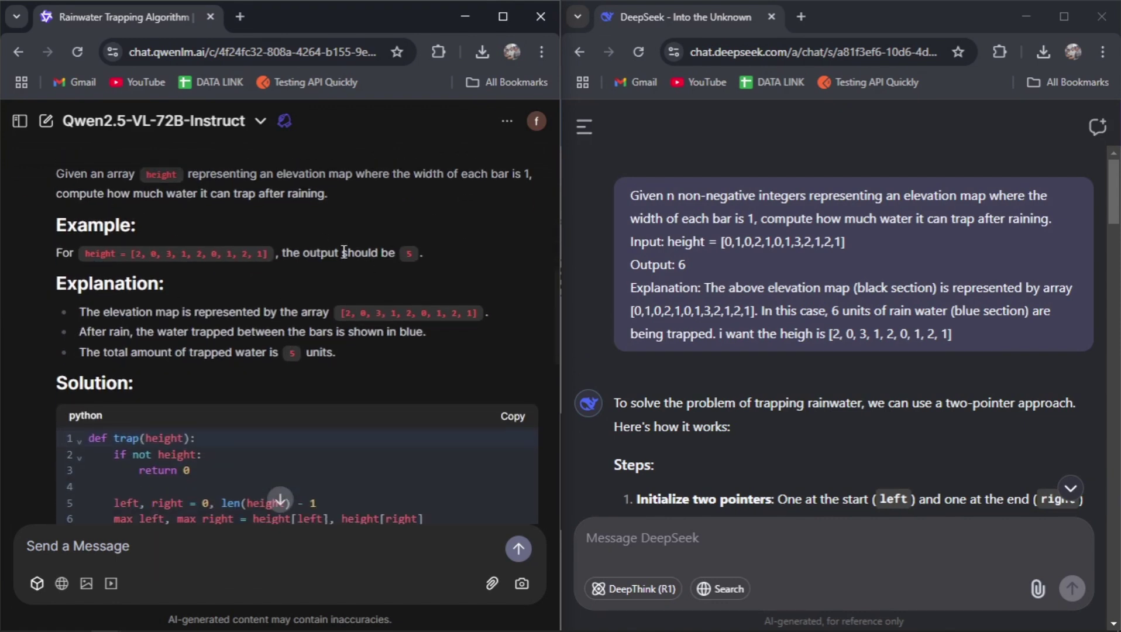
drag(343, 246, 422, 246)
click(422, 245)
scroll(260, 330, down, 3)
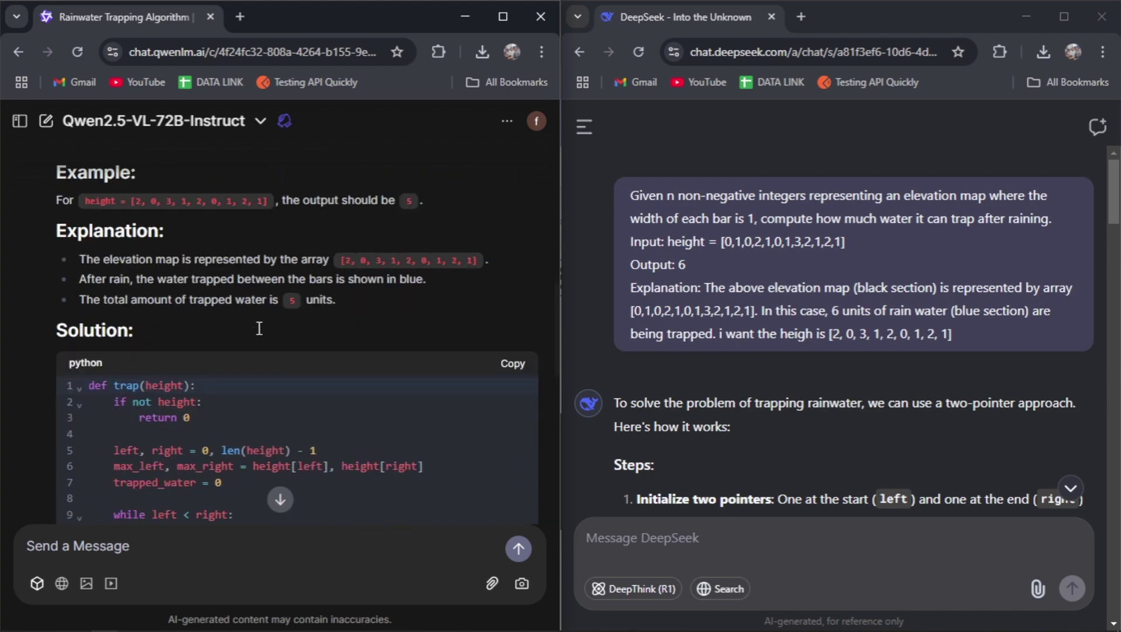
Step: Examine Qwen's Python solution through its final test line and the output comment beside it
scroll(258, 330, down, 10)
scroll(258, 330, up, 8)
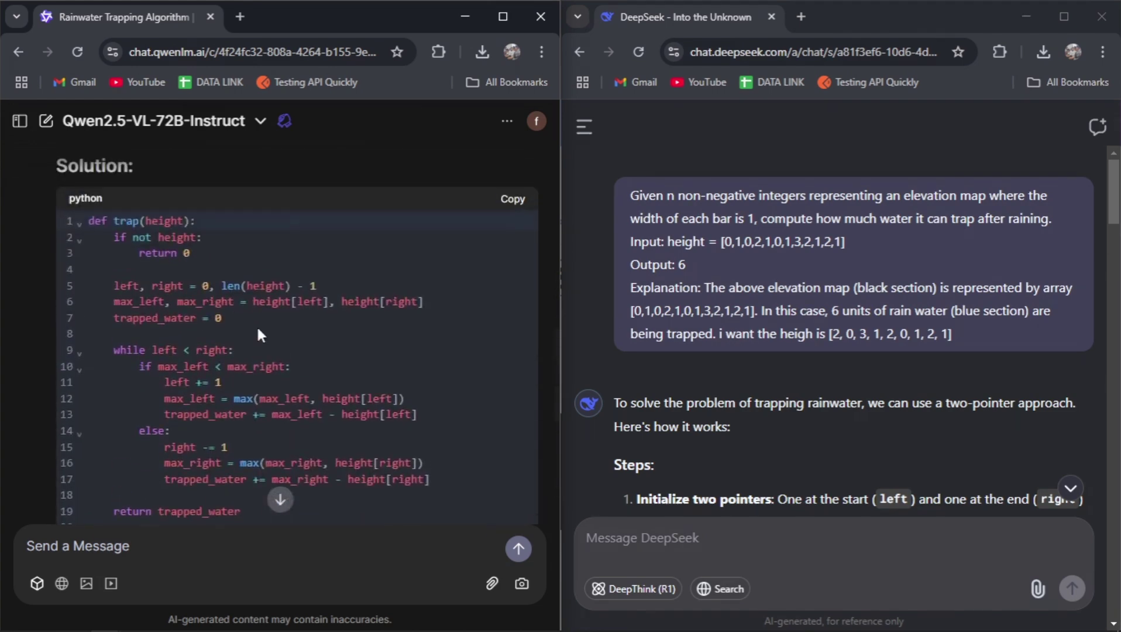
scroll(258, 330, down, 5)
scroll(258, 331, down, 5)
scroll(258, 331, up, 5)
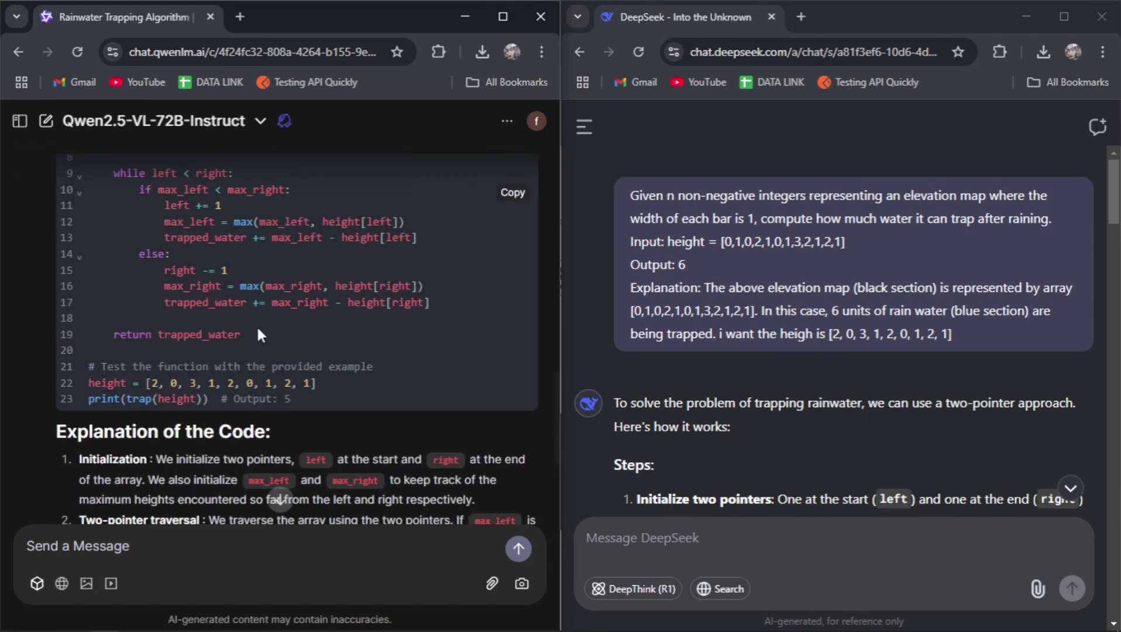
drag(91, 402, 305, 395)
click(305, 395)
drag(232, 396, 306, 396)
click(307, 396)
Step: Read through DeepSeek's worked calculation and code to the output comment in its example usage
scroll(809, 330, down, 20)
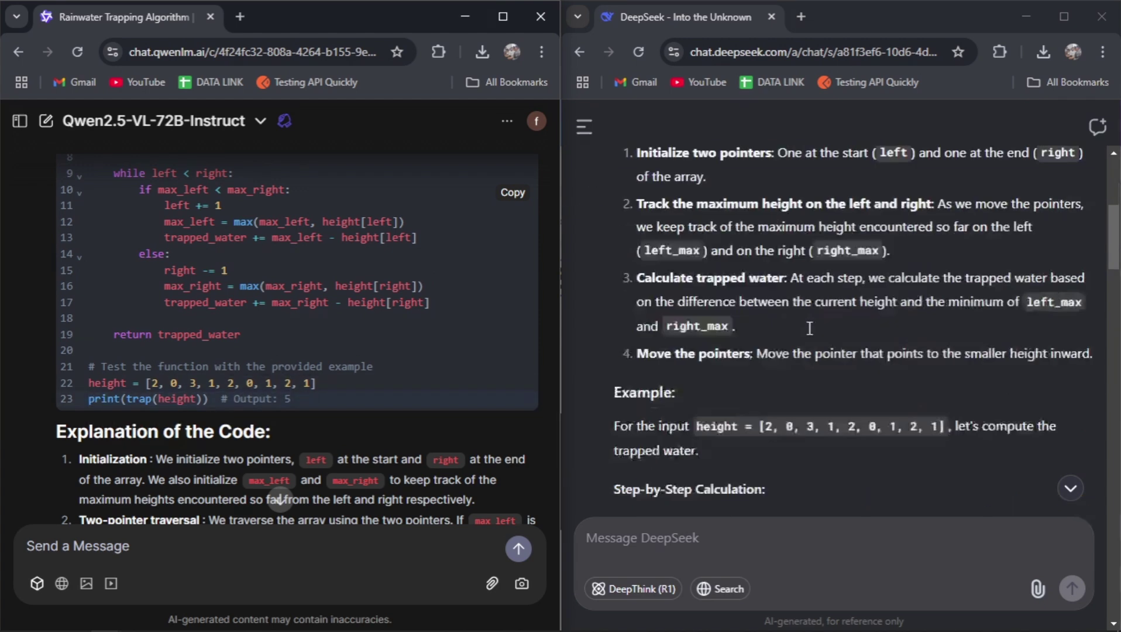
scroll(809, 328, down, 15)
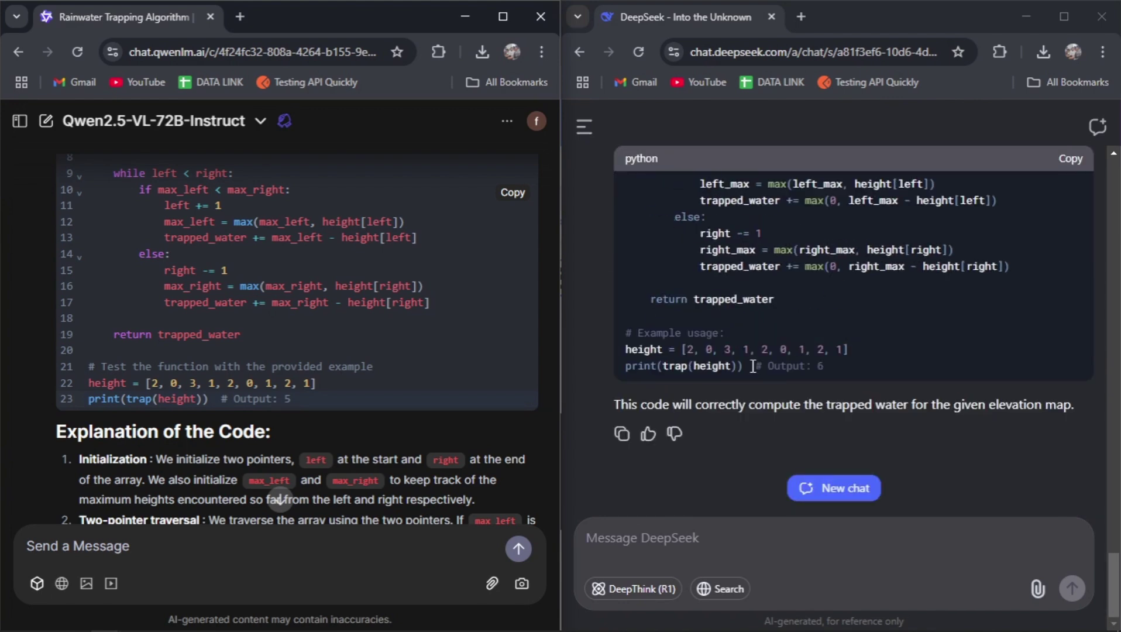
drag(752, 366, 843, 364)
click(850, 365)
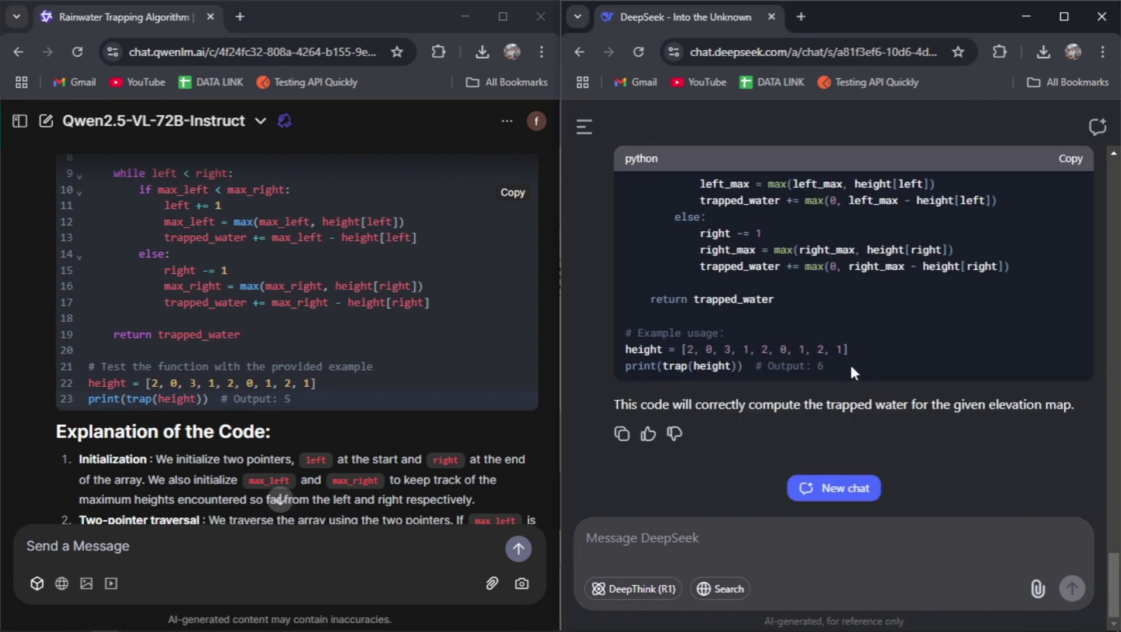
Step: Switch to the Canva elevation drawing and count its blue water squares to verify the two chats' outputs
key(alt+Tab)
key(alt+Tab)
key(alt+Tab)
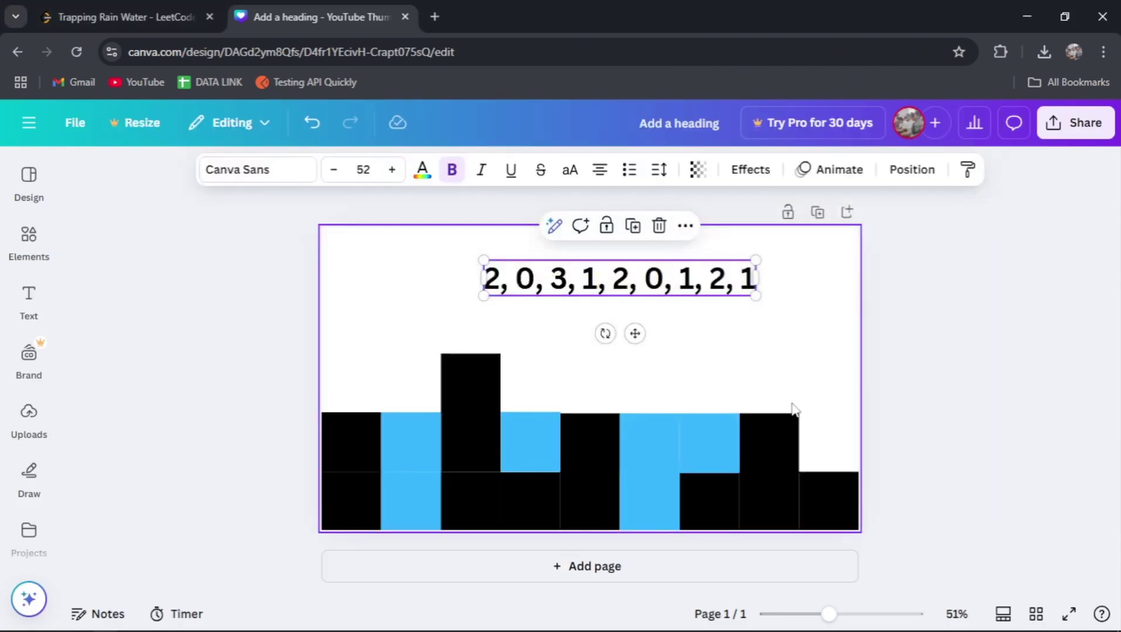
click(396, 454)
click(421, 485)
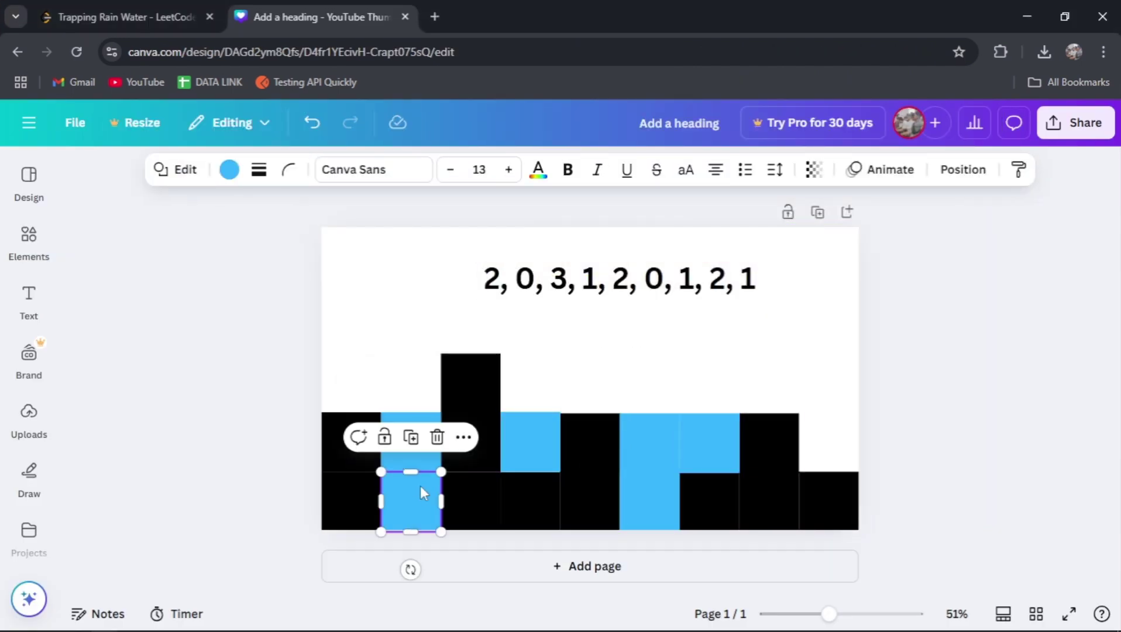
click(528, 438)
click(636, 446)
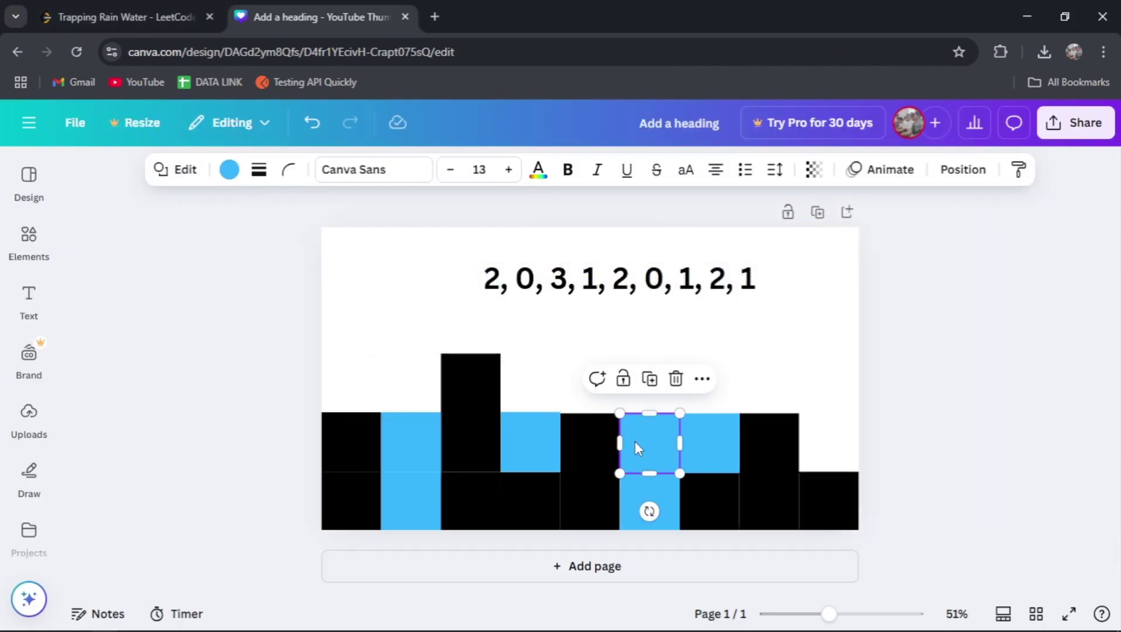
click(712, 439)
click(654, 495)
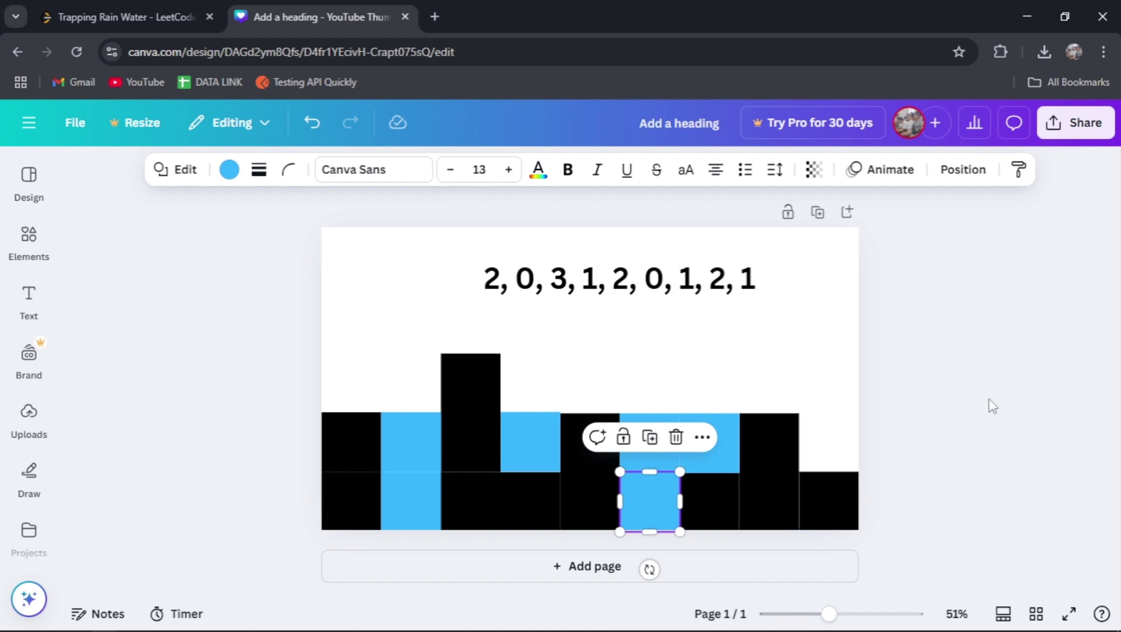
key(alt+Tab)
key(alt+Tab)
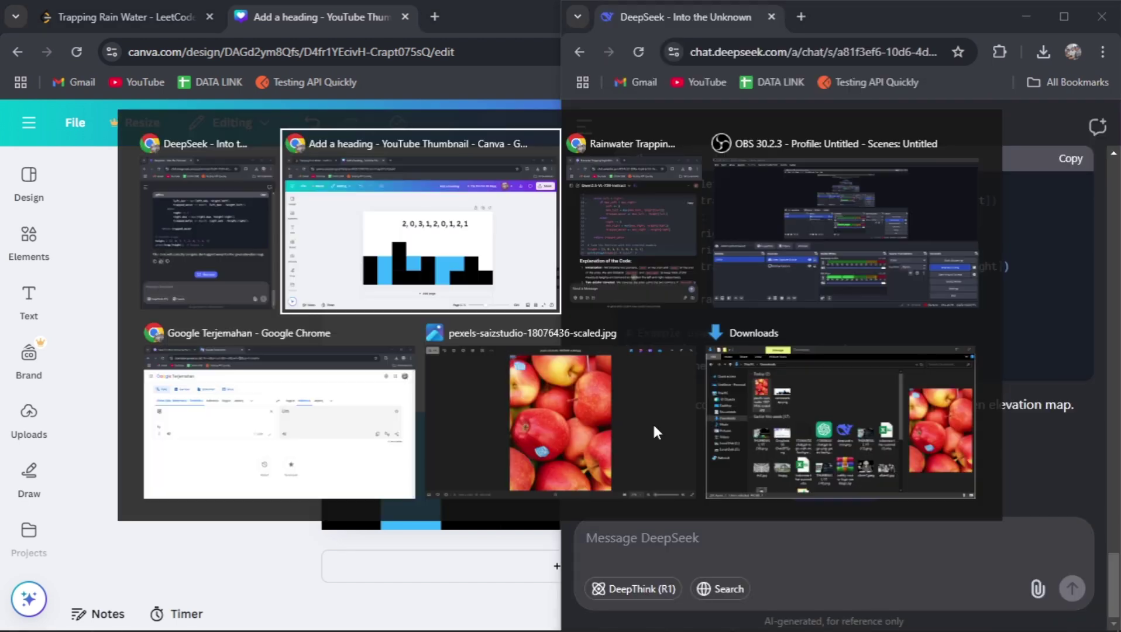
Step: Return to the two chats and compare the output comments at the end of Qwen's and DeepSeek's Python code
key(alt+Tab)
scroll(328, 307, down, 3)
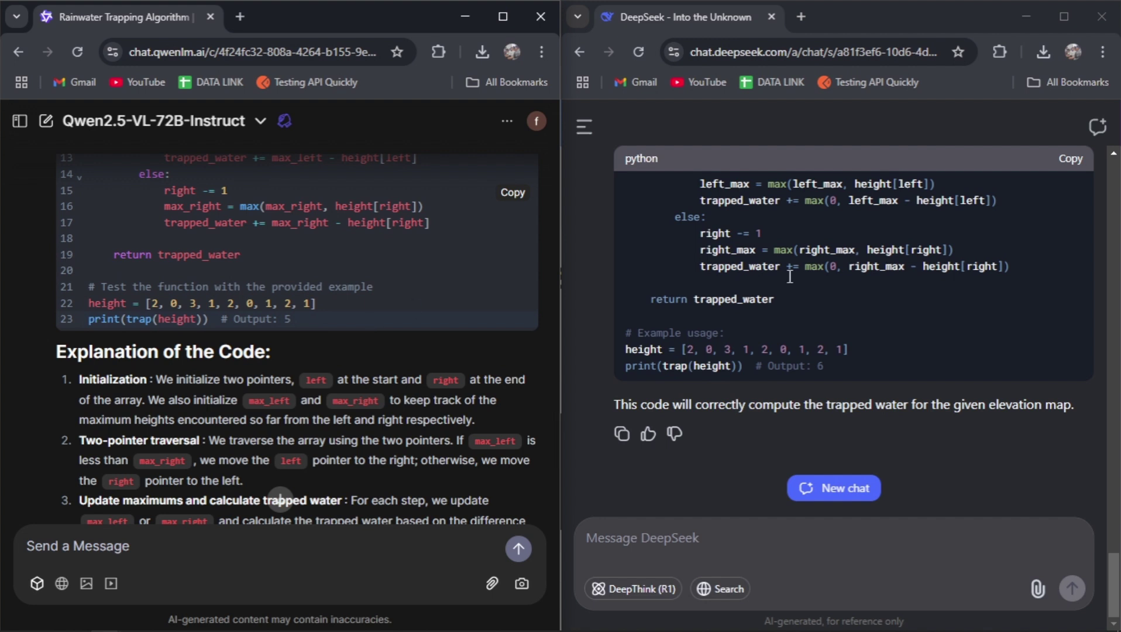
drag(755, 362, 916, 363)
click(917, 362)
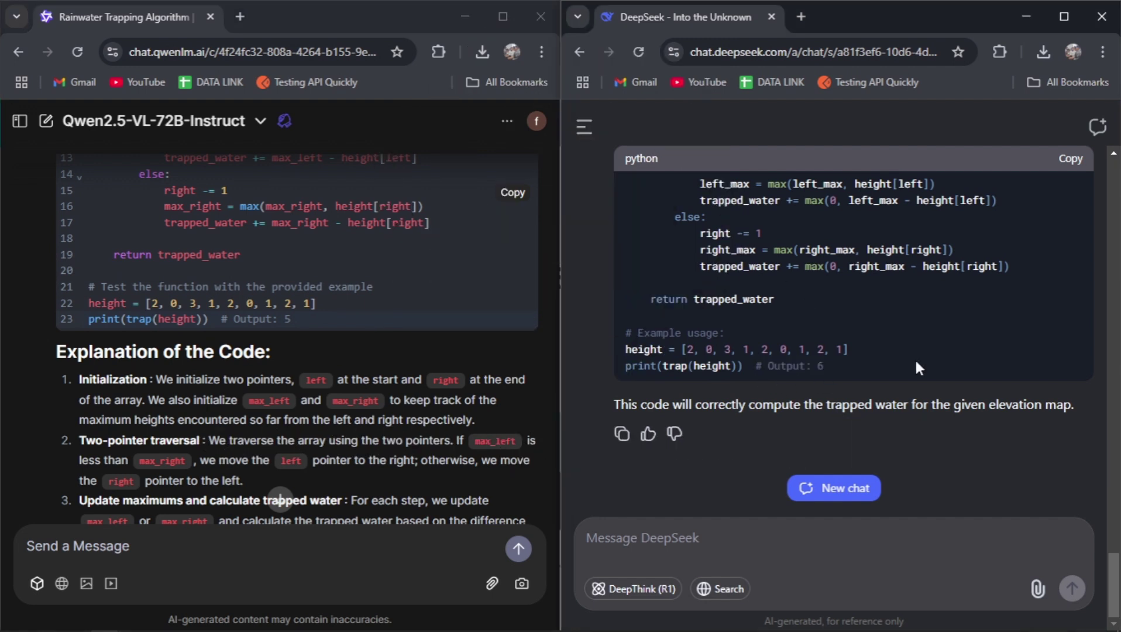
scroll(917, 367, up, 4)
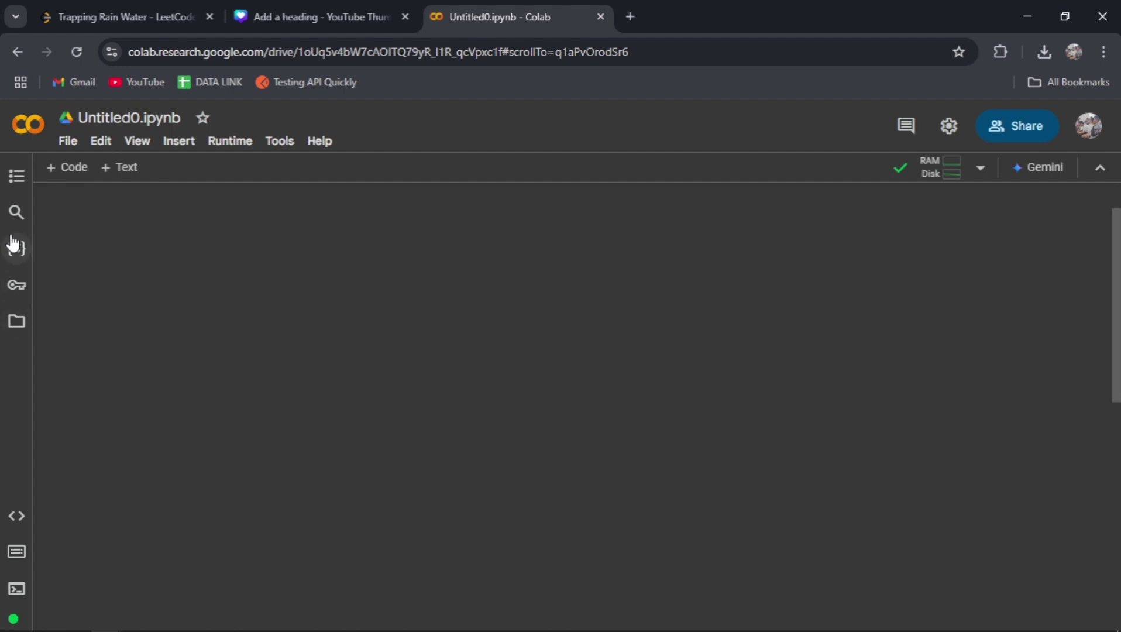
Step: Insert a code cell in the Colab notebook and paste Qwen's copied trap function with its test lines into it
click(63, 170)
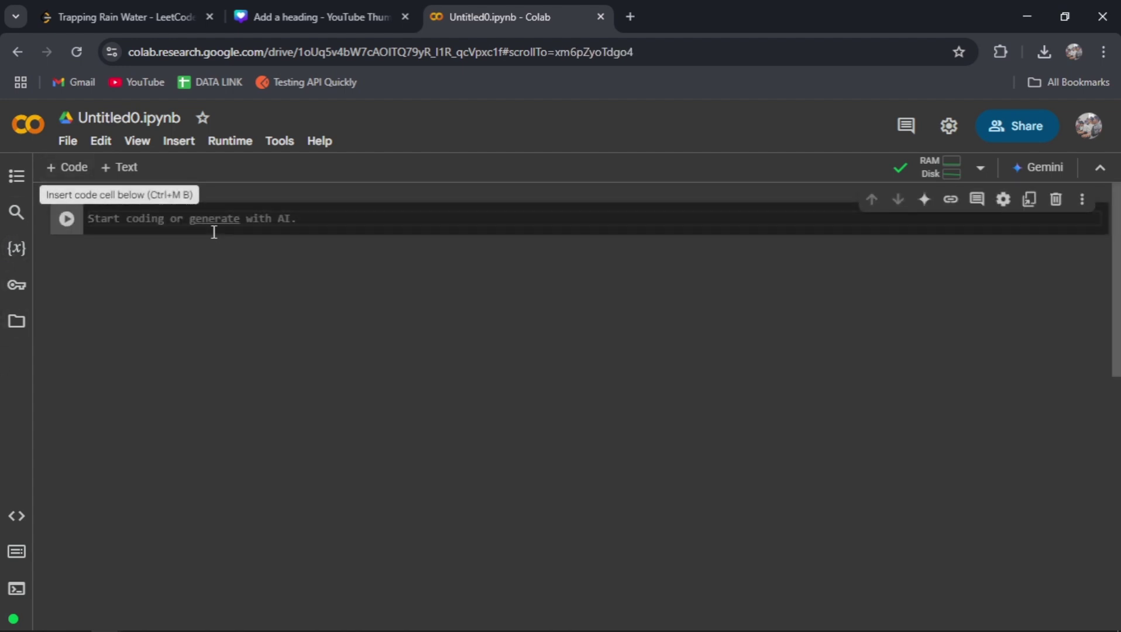
key(alt+Tab)
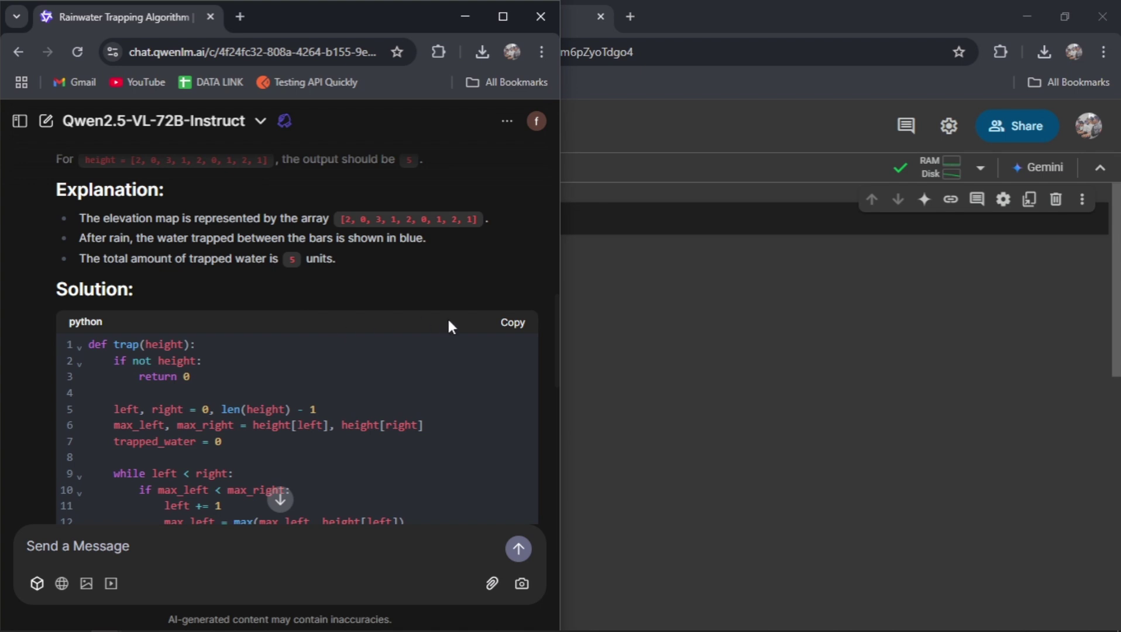
click(512, 324)
click(631, 255)
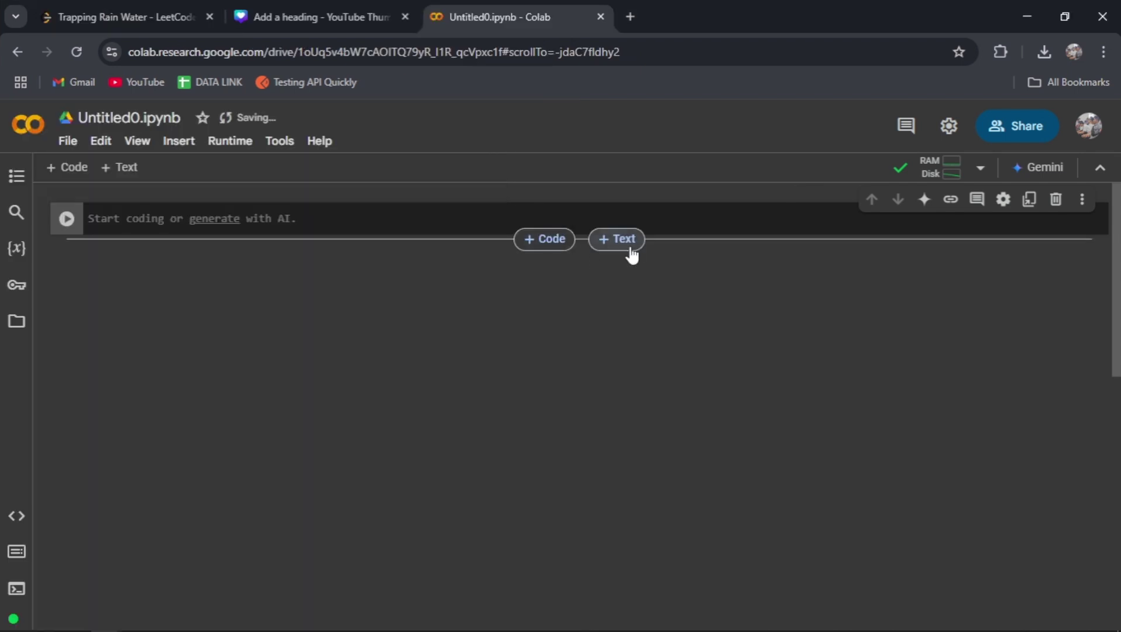
click(628, 252)
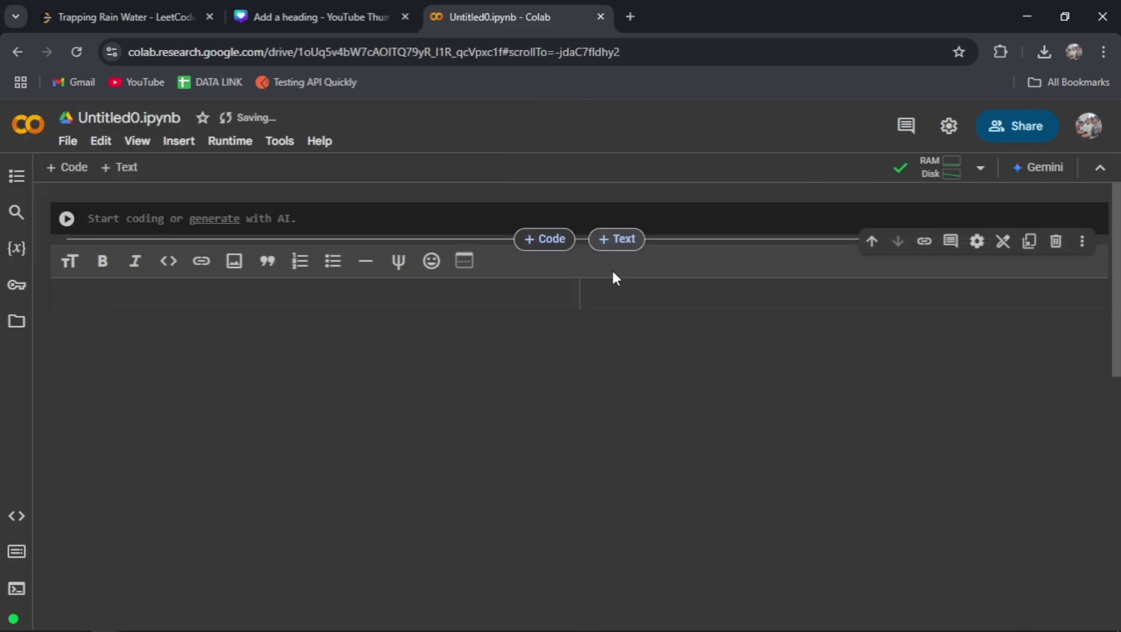
click(1057, 242)
key(ctrl+v)
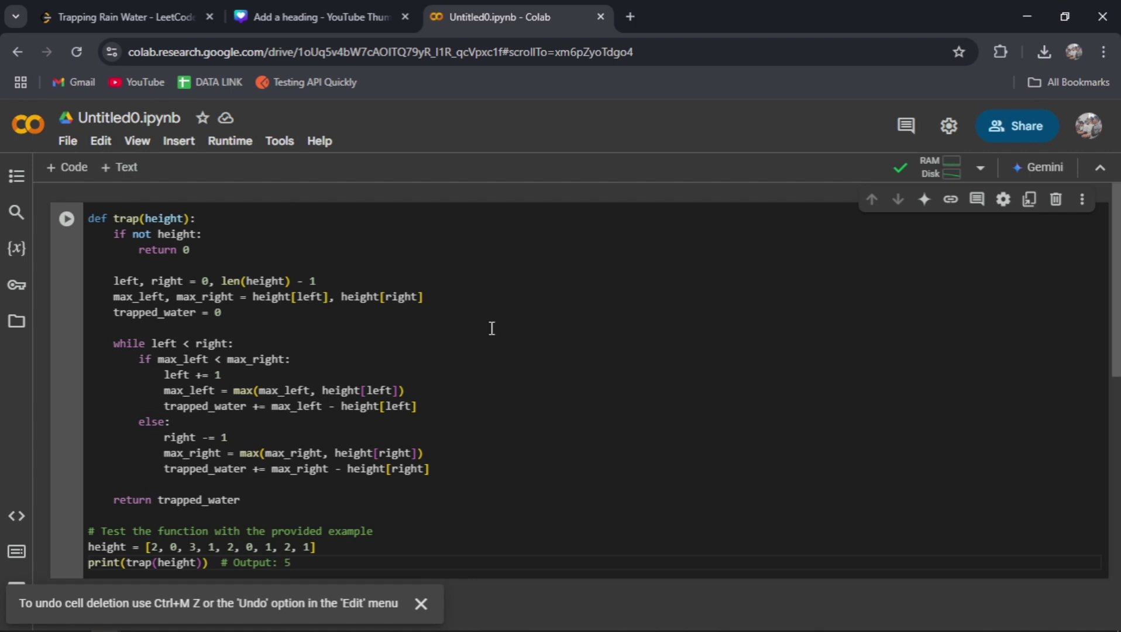
Step: Run the notebook cell holding Qwen's code
click(544, 373)
scroll(544, 374, down, 4)
key(ctrl+Return)
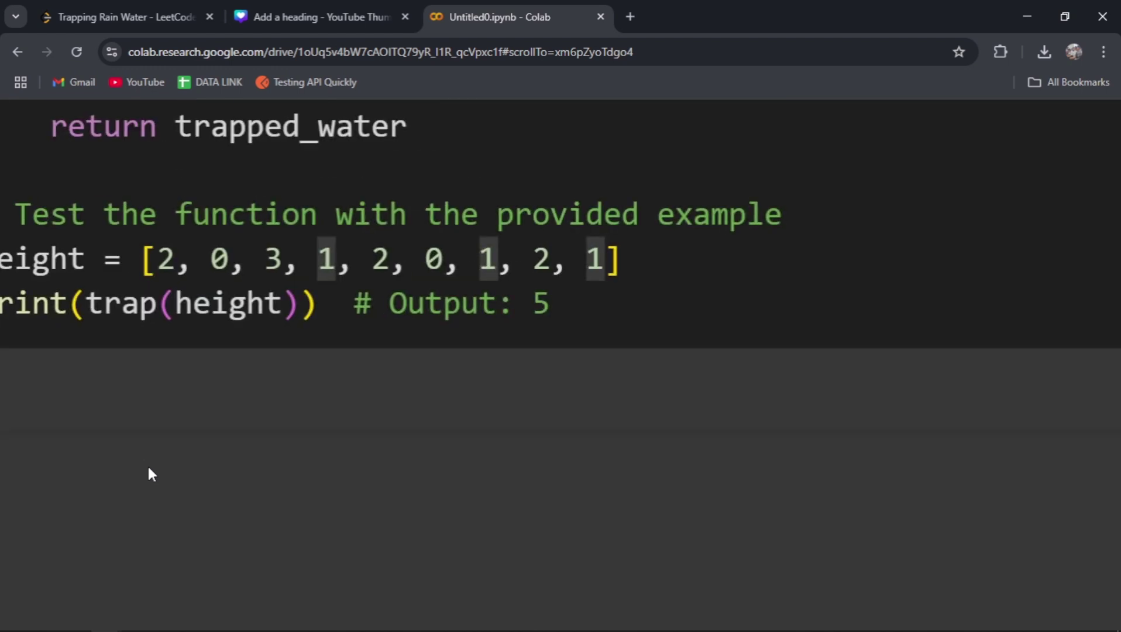
Step: Compare the cell's printed result with the output comment Qwen wrote beside the print call
drag(625, 300, 977, 323)
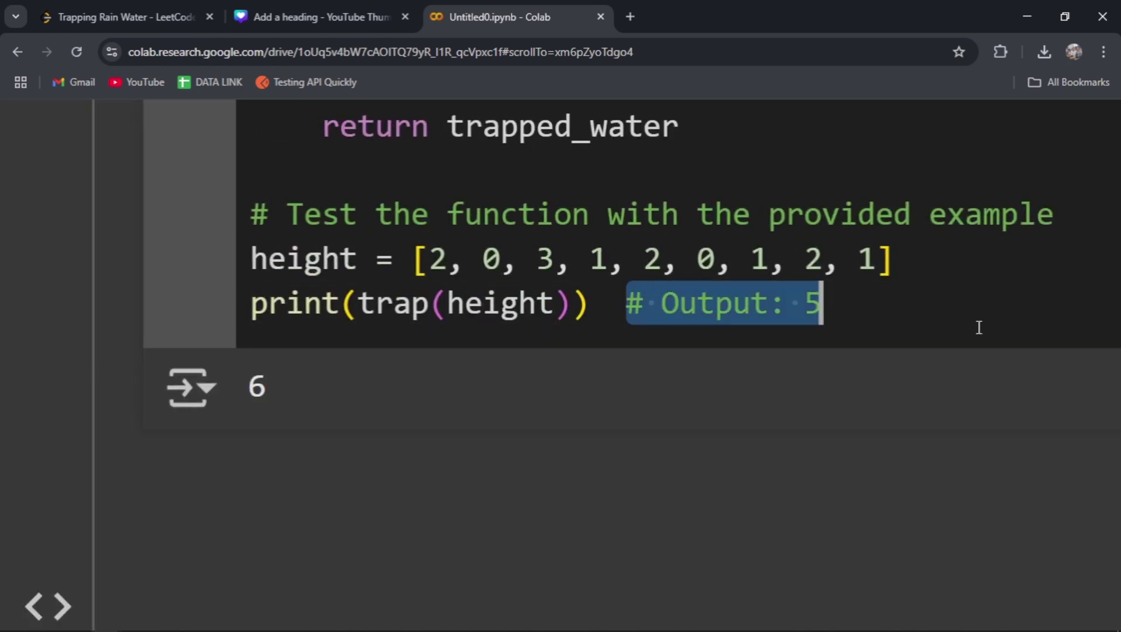
click(937, 290)
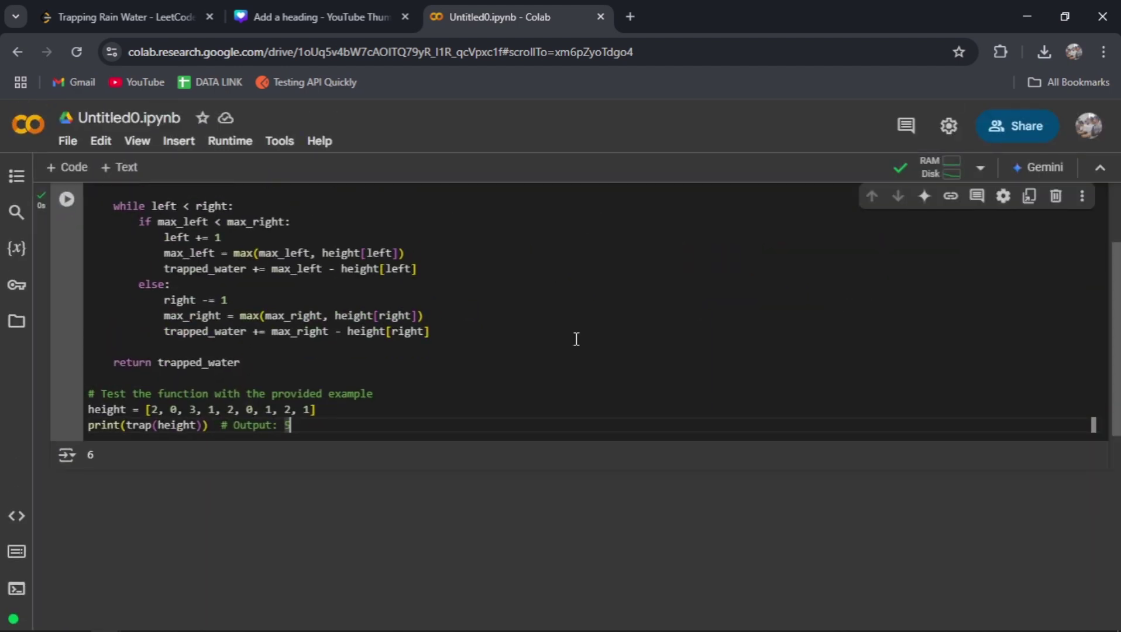
scroll(577, 339, up, 2)
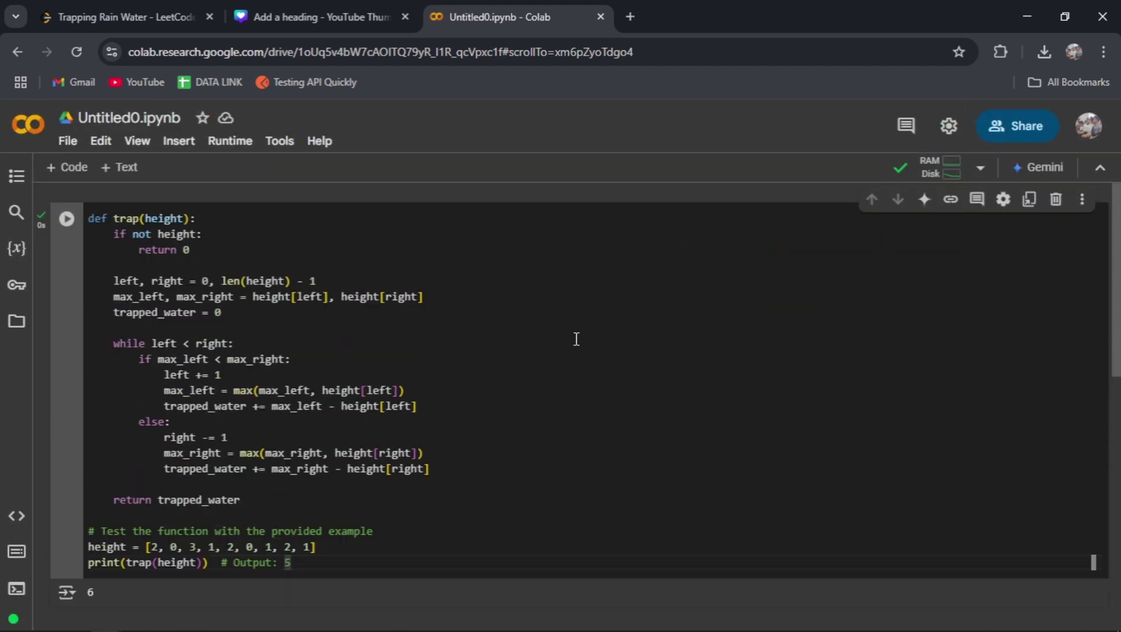
scroll(576, 339, down, 3)
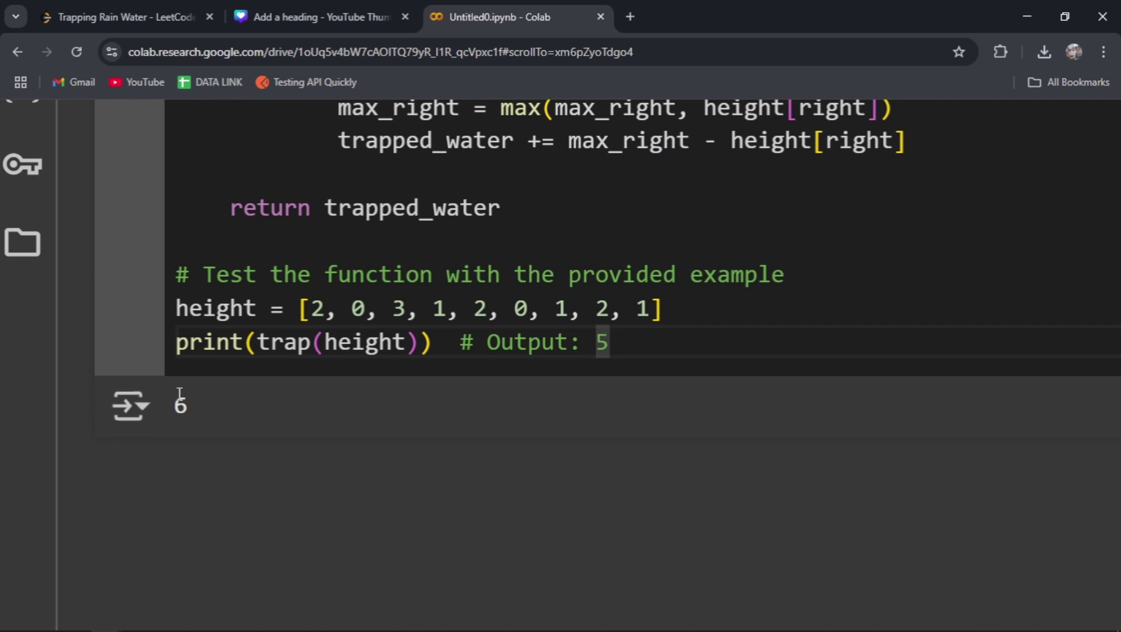
drag(626, 345, 460, 342)
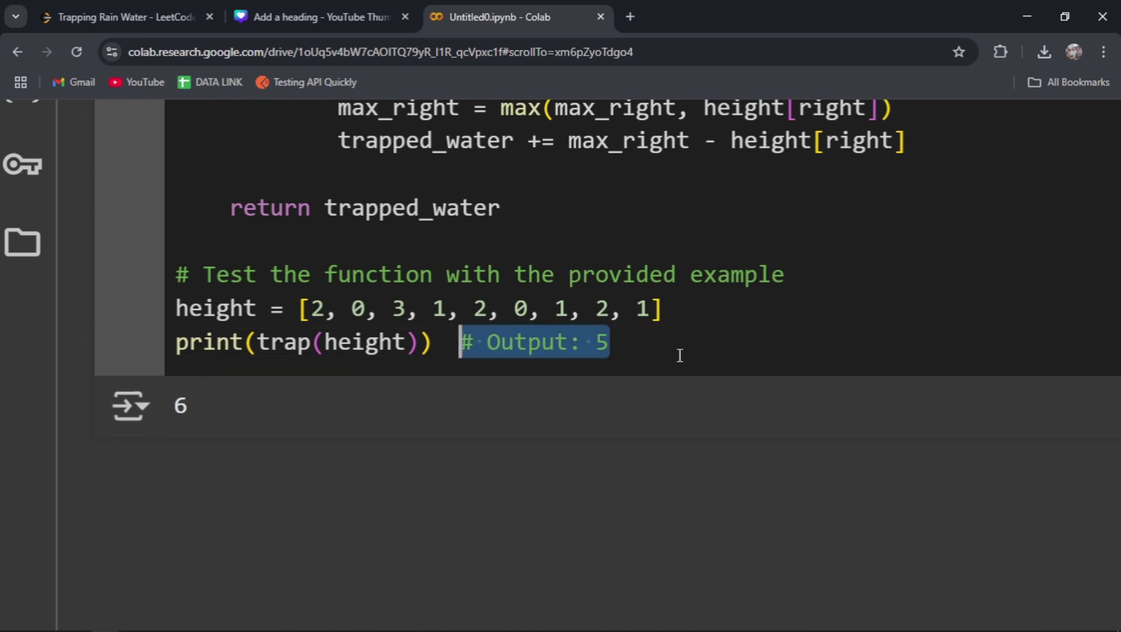
click(721, 362)
scroll(721, 362, up, 2)
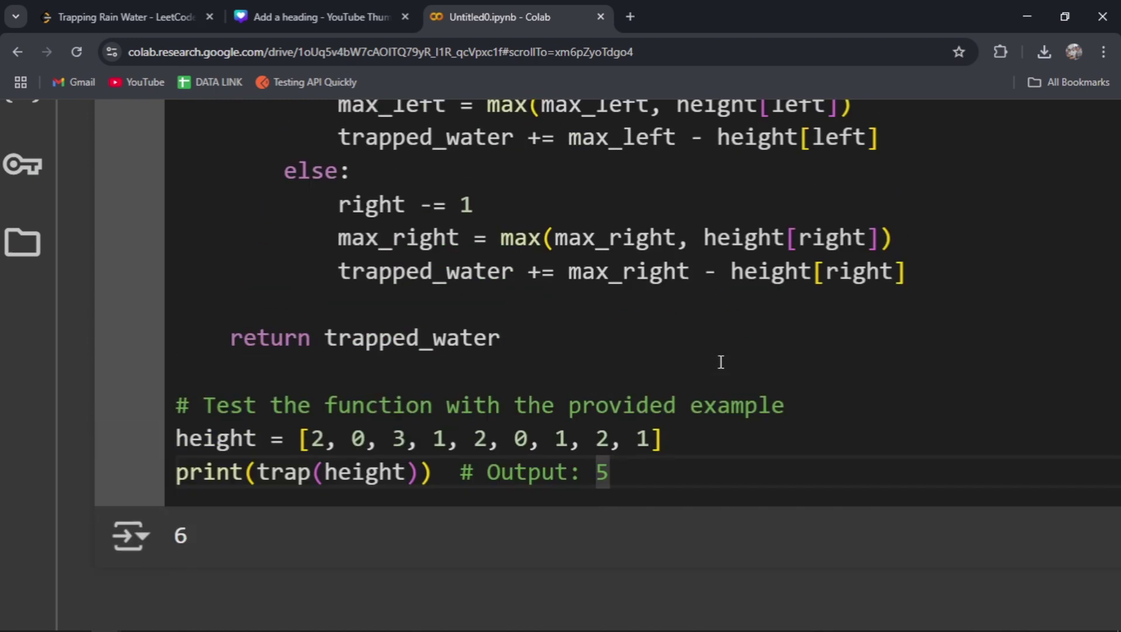
key(ctrl+0)
scroll(721, 363, up, 2)
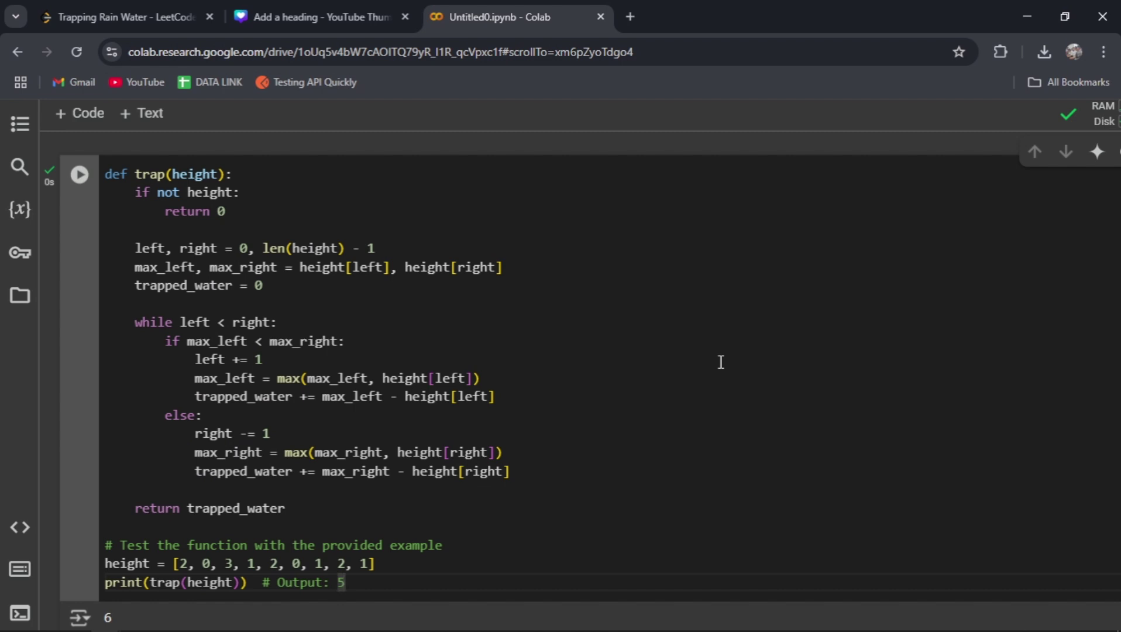
key(ctrl+minus)
scroll(721, 363, down, 5)
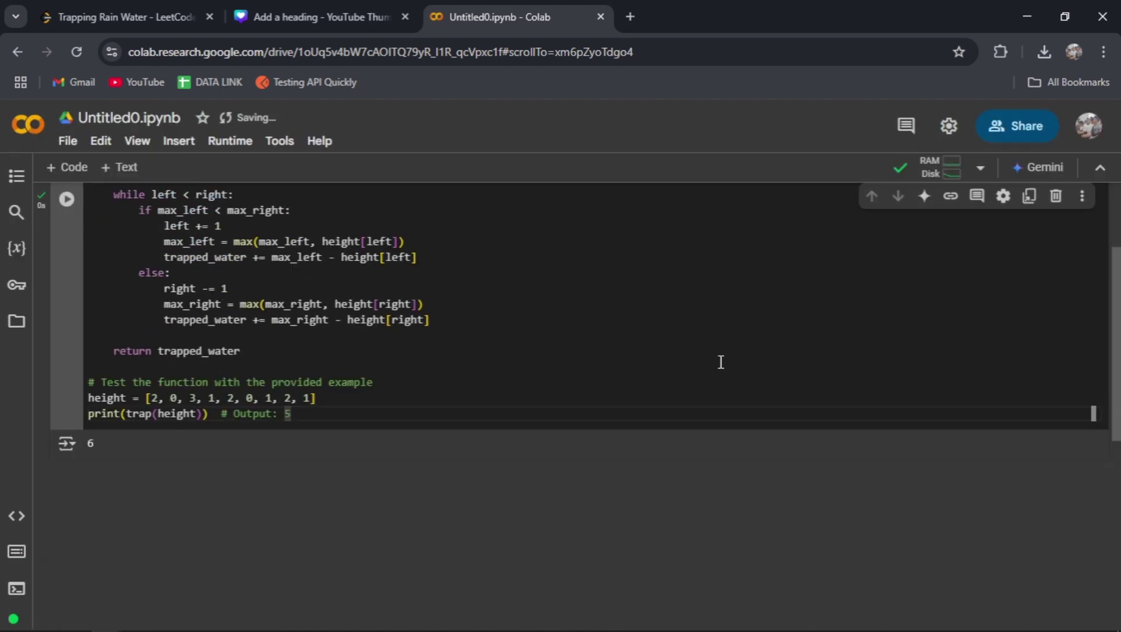
Step: Add another code cell below the result and paste DeepSeek's copied Python implementation into it
mouse_move(619, 305)
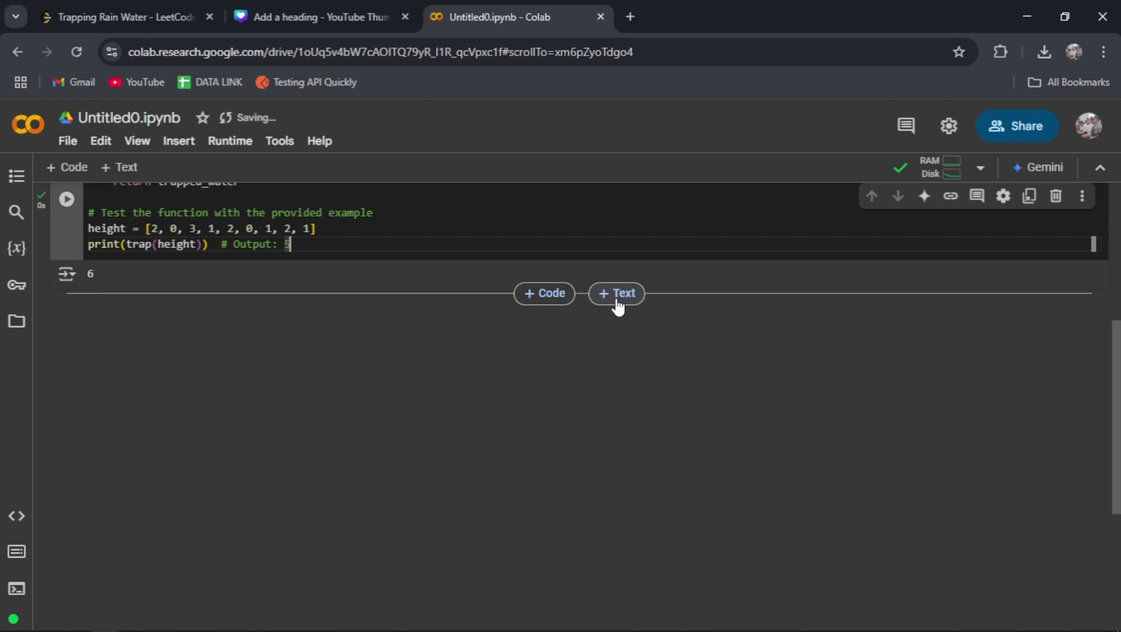
click(549, 299)
key(alt+Tab)
key(alt+Tab)
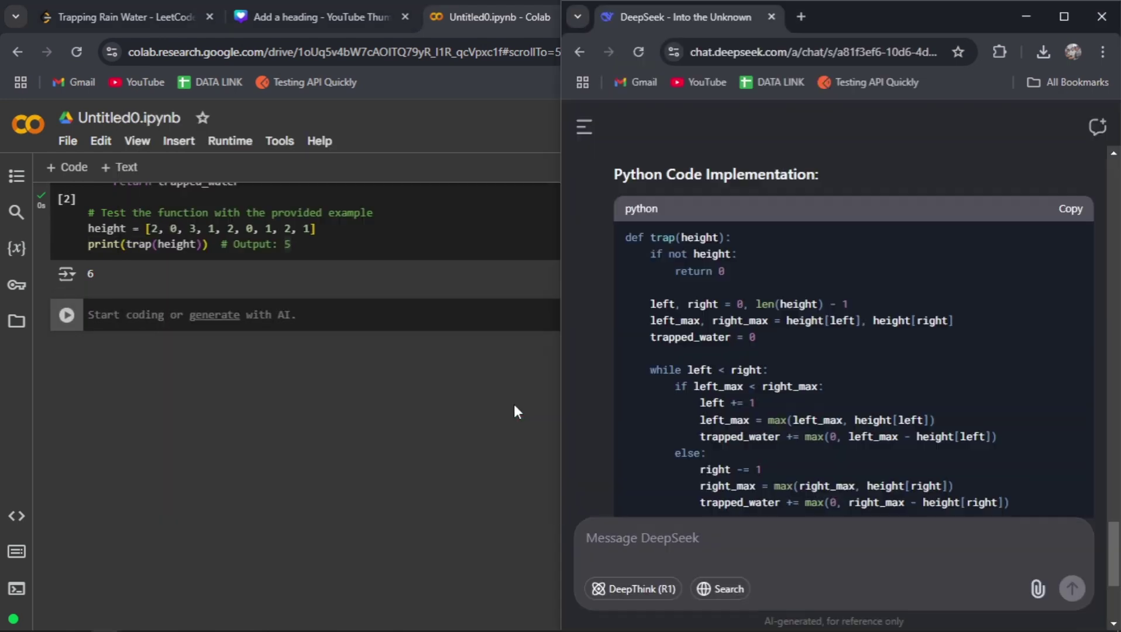
click(1076, 209)
click(333, 319)
key(super+Up)
key(ctrl+v)
scroll(510, 378, down, 3)
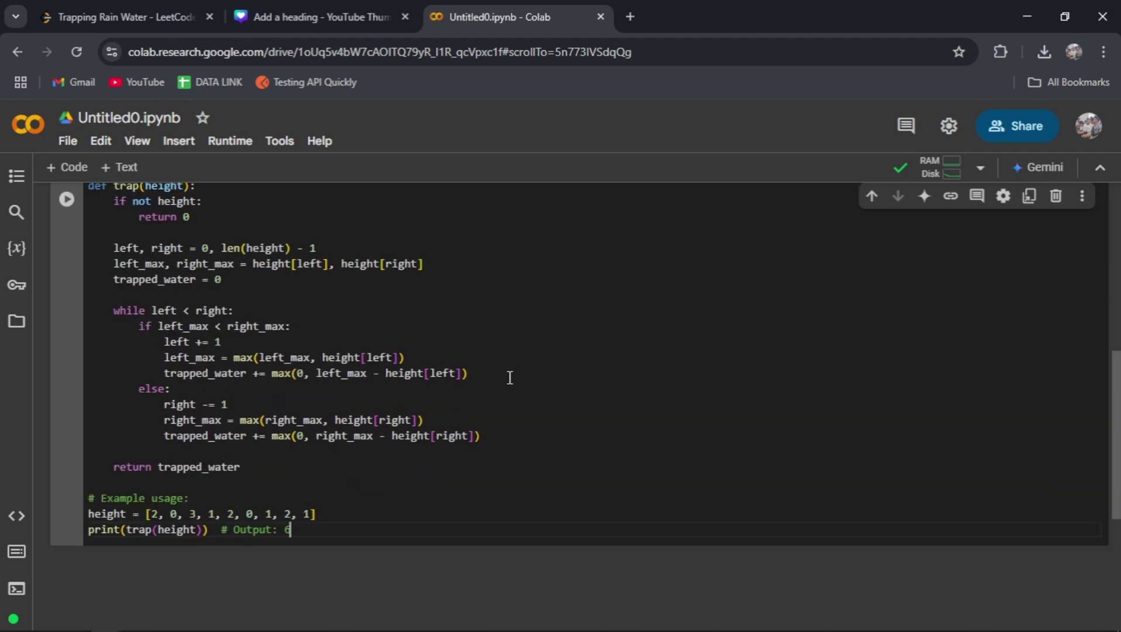
Step: Run the cell holding DeepSeek's code and check its printed result against the output comment
click(576, 395)
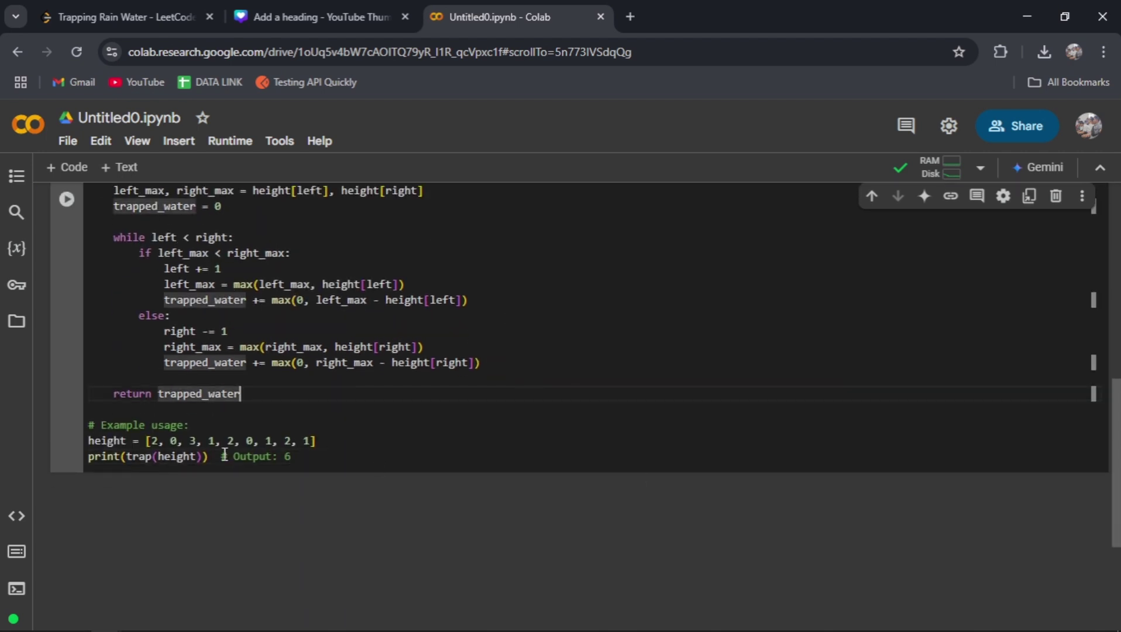
click(370, 439)
click(454, 415)
key(ctrl+Return)
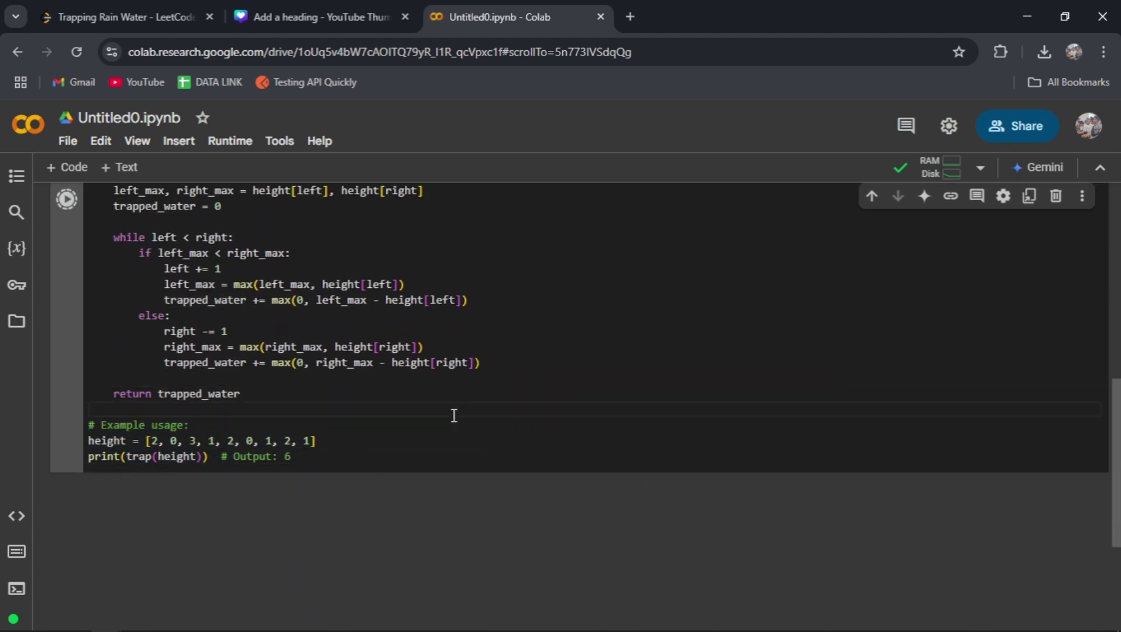
scroll(454, 416, down, 2)
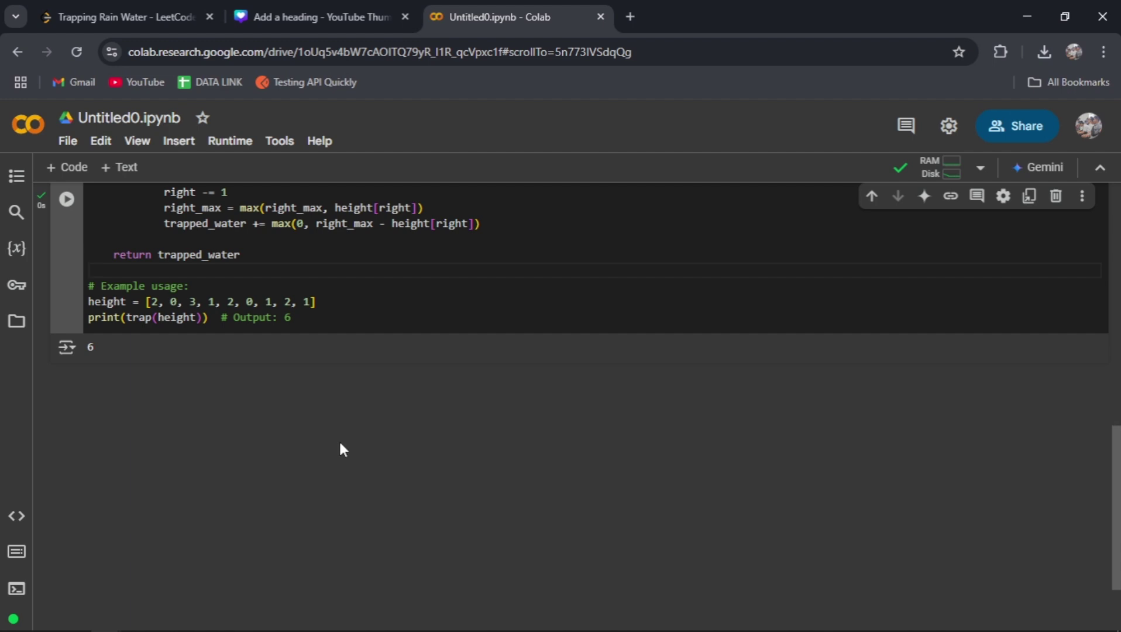
Step: Review Qwen's and DeepSeek's notebook cells against each other, comparing their code, output comments and printed results
scroll(333, 372, up, 1)
scroll(287, 340, up, 10)
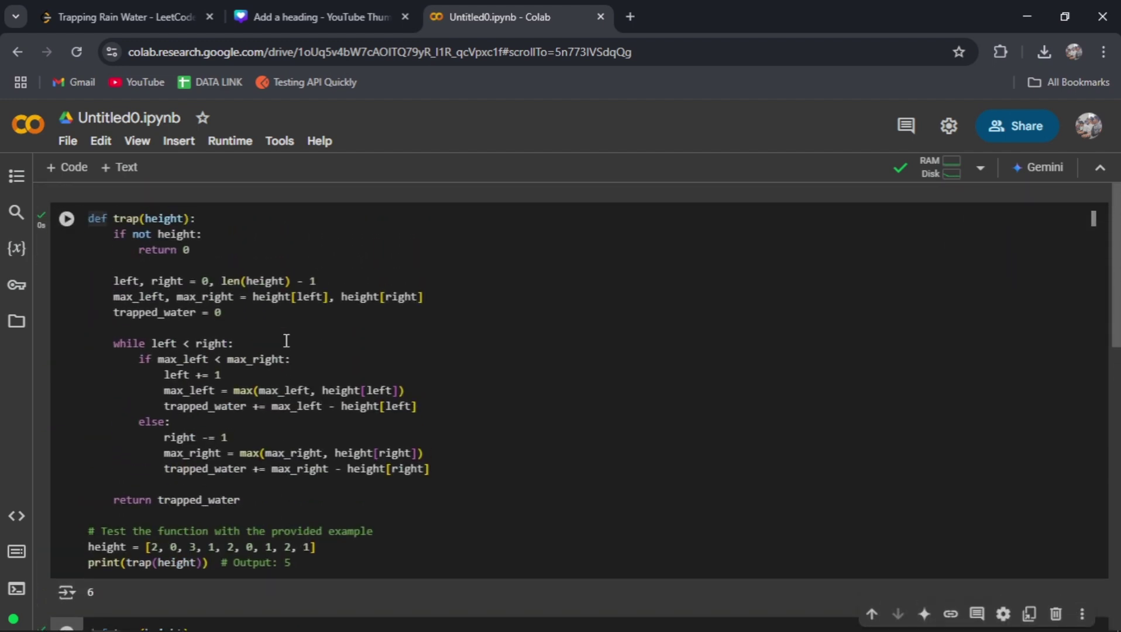
scroll(287, 341, down, 5)
scroll(287, 341, up, 2)
scroll(287, 341, up, 3)
scroll(286, 341, down, 6)
scroll(287, 341, up, 3)
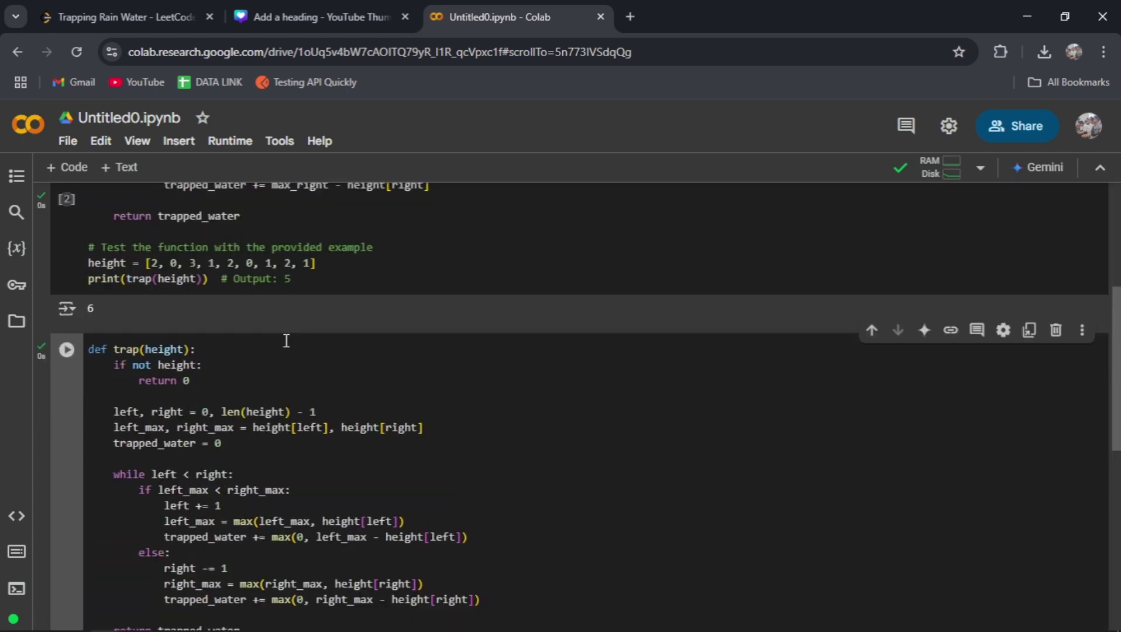
scroll(286, 341, down, 3)
scroll(287, 341, up, 5)
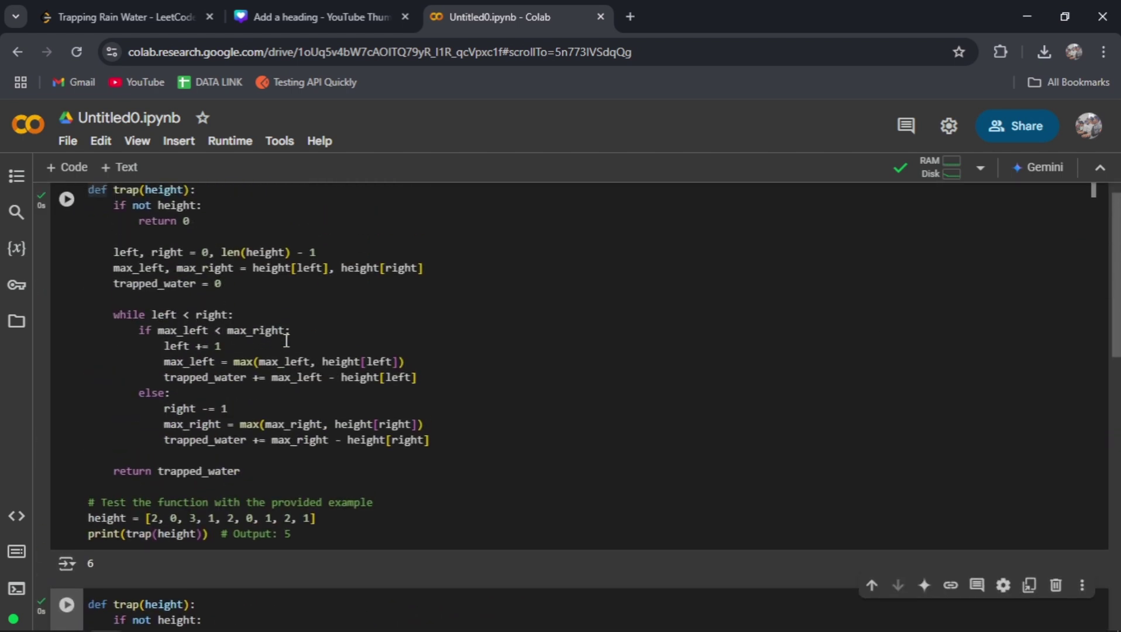
scroll(287, 341, down, 6)
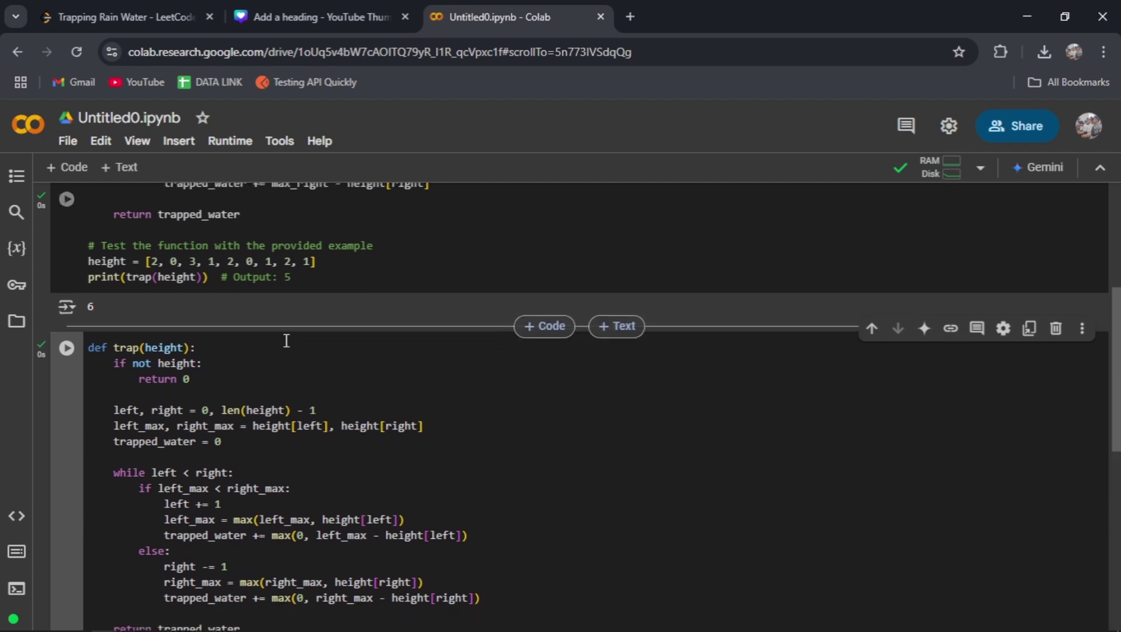
Step: Switch to the Qwen and DeepSeek chats and recheck the ends of their code and explanations
key(alt+Tab)
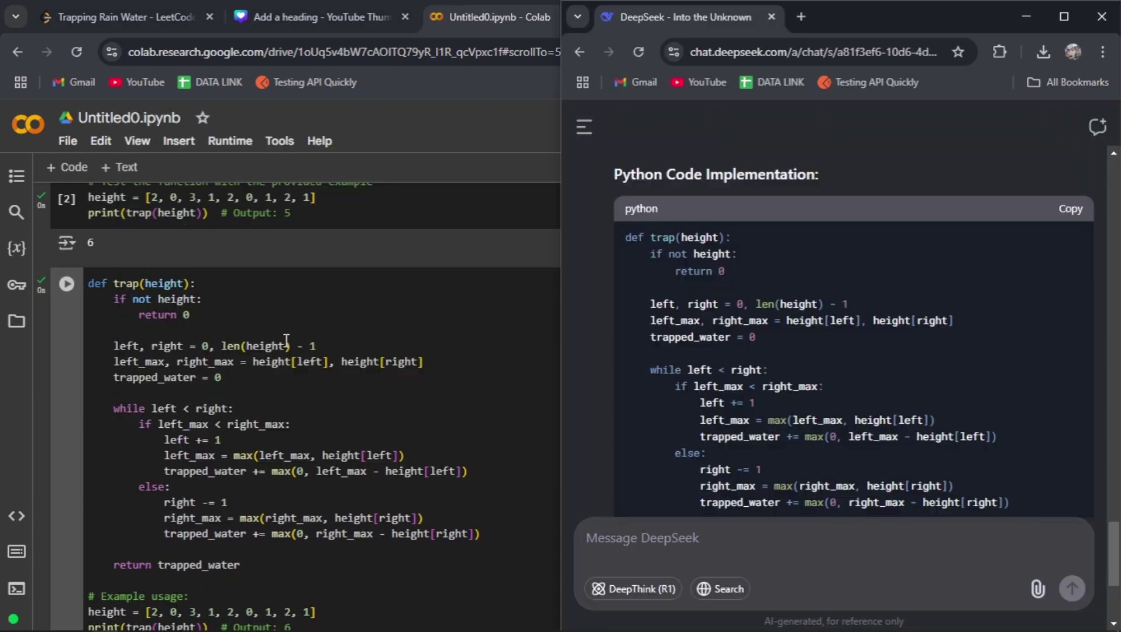
key(alt+Tab)
key(alt+Tab)
scroll(414, 404, down, 3)
scroll(414, 402, down, 1)
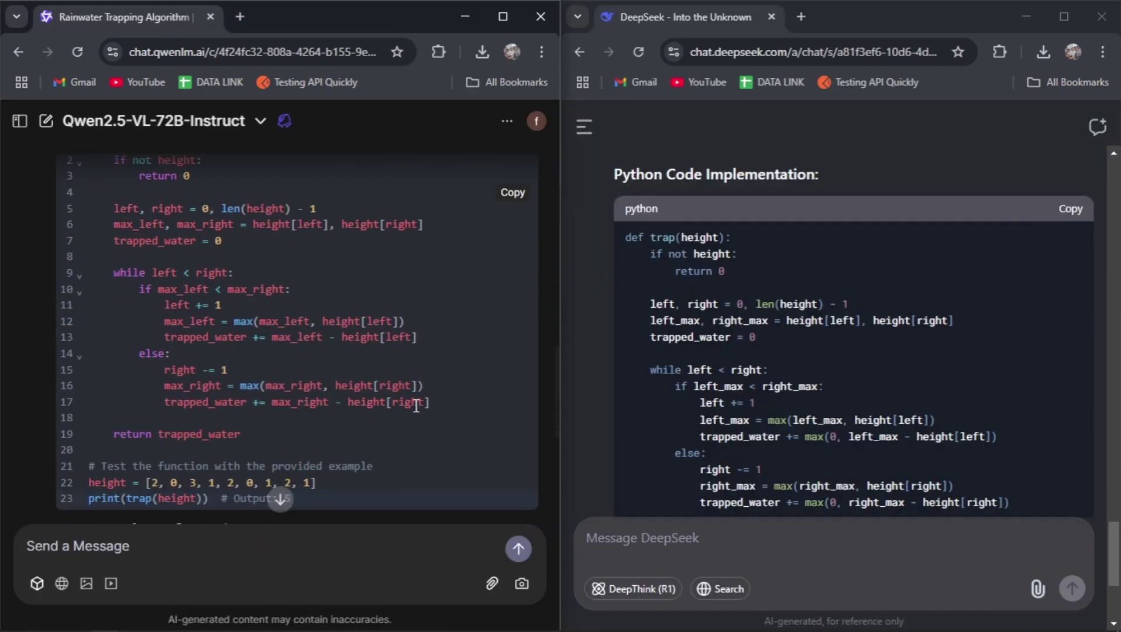
scroll(676, 363, down, 3)
Step: Look over both cells in the Colab notebook again, and check their results against the Canva elevation drawing
key(alt+Tab)
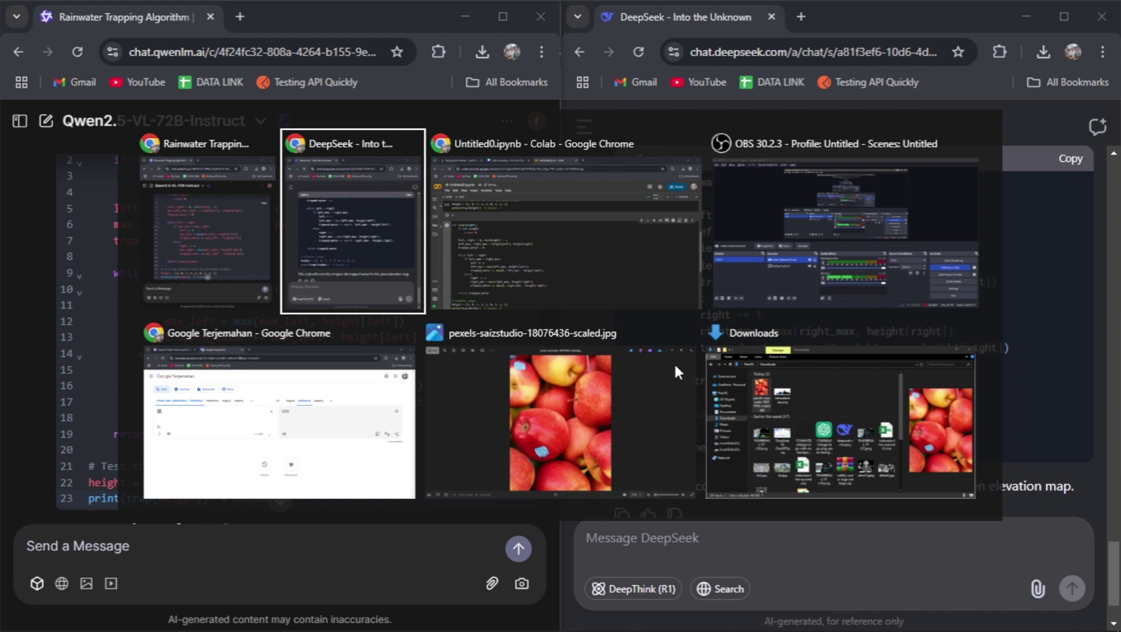
key(alt+Tab)
scroll(489, 331, up, 8)
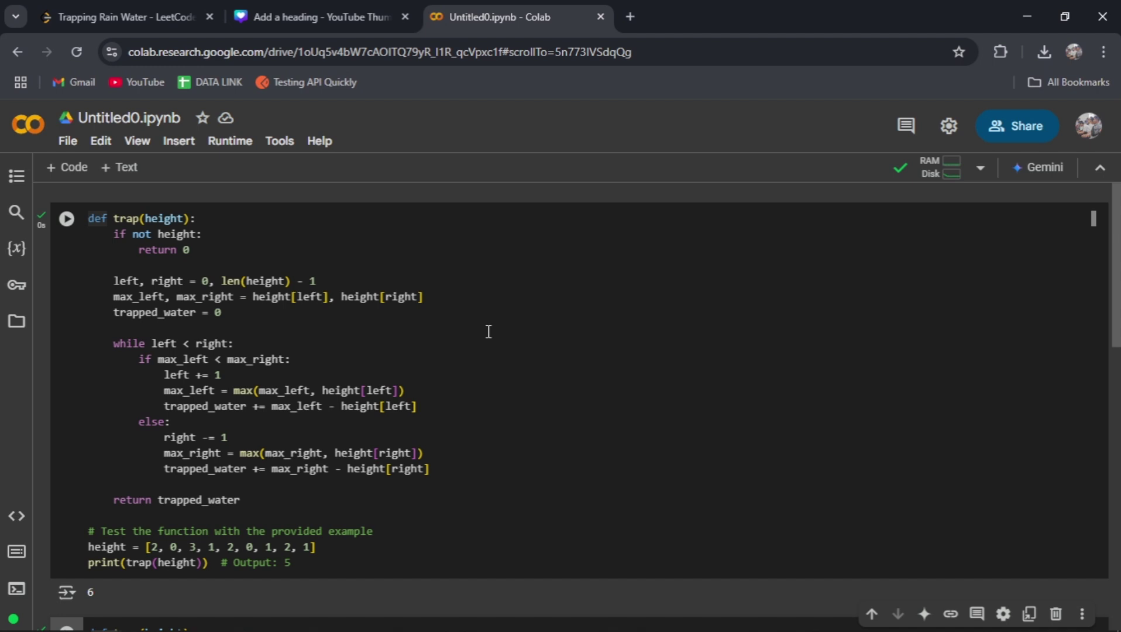
scroll(489, 331, down, 9)
scroll(489, 331, up, 9)
click(320, 13)
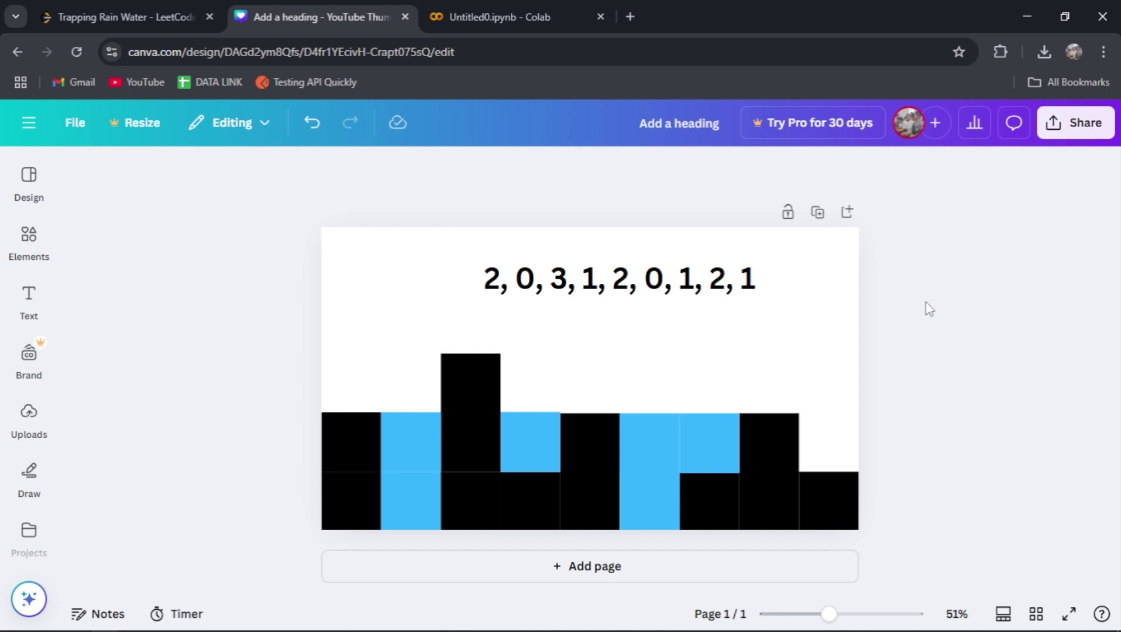
Step: Return to the chats and go back up Qwen's answer to its problem statement and stated example output
key(alt+Tab)
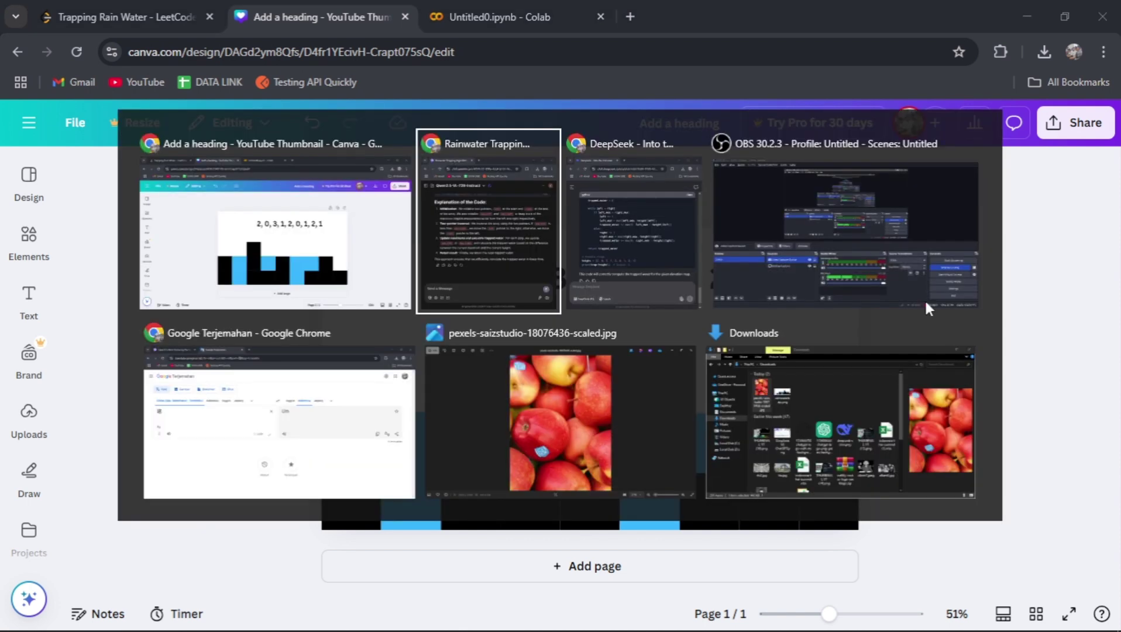
key(alt+Tab)
key(alt+Tab)
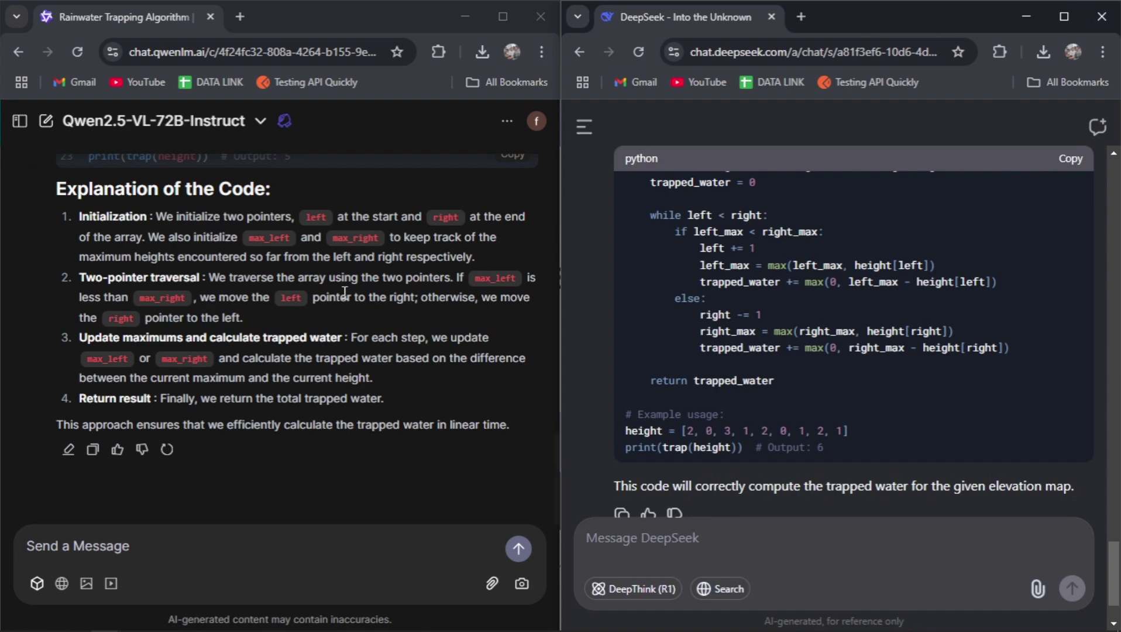
scroll(345, 292, up, 5)
scroll(344, 293, up, 10)
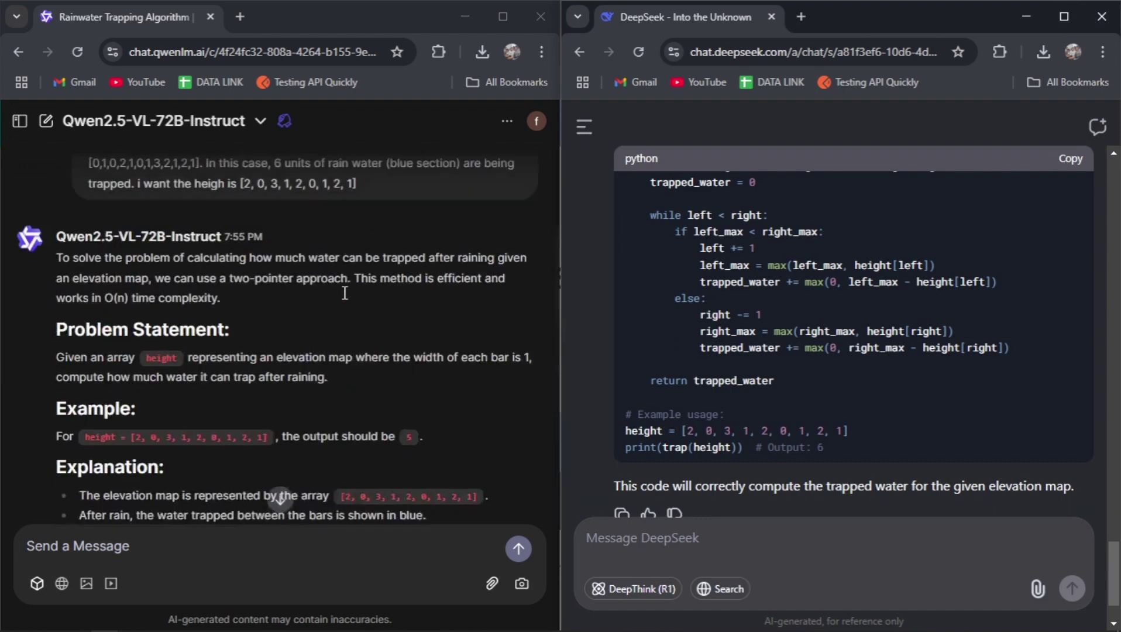
Step: Go back to the original rain water prompts, and open DeepSeek's earlier chat about the fruit label image at its first question
scroll(948, 247, up, 15)
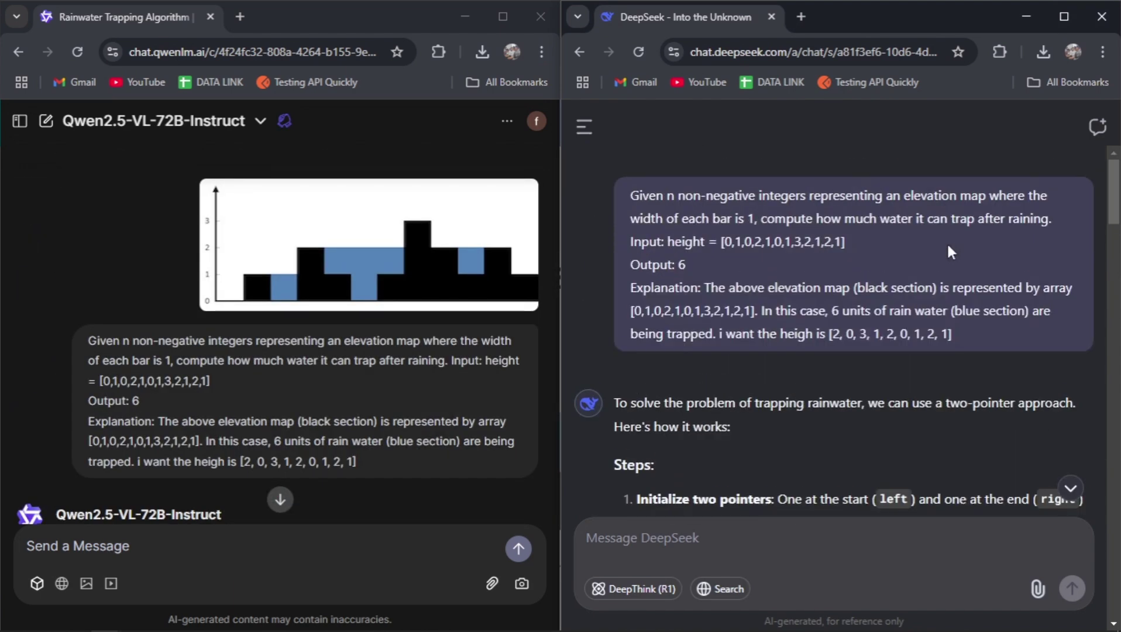
click(586, 140)
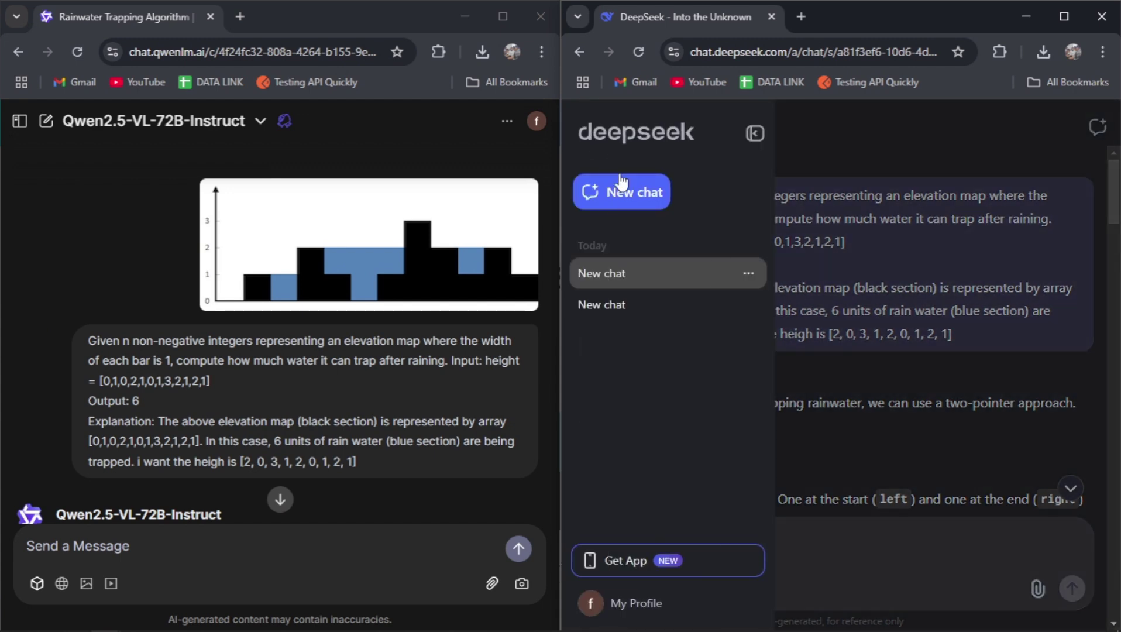
click(662, 317)
click(925, 258)
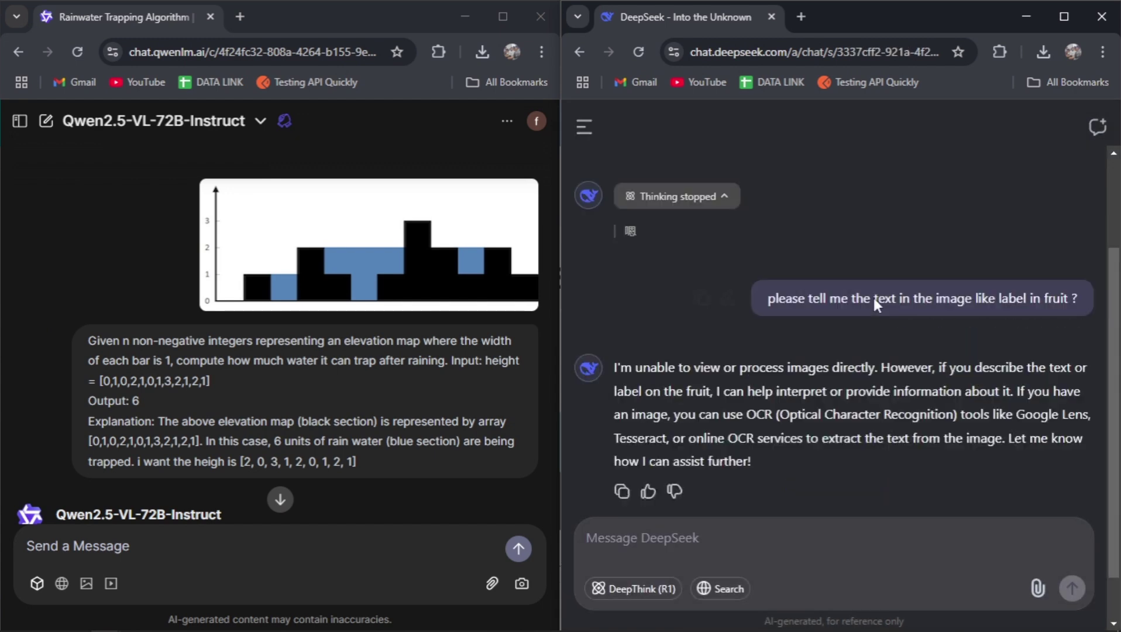
scroll(873, 298, up, 3)
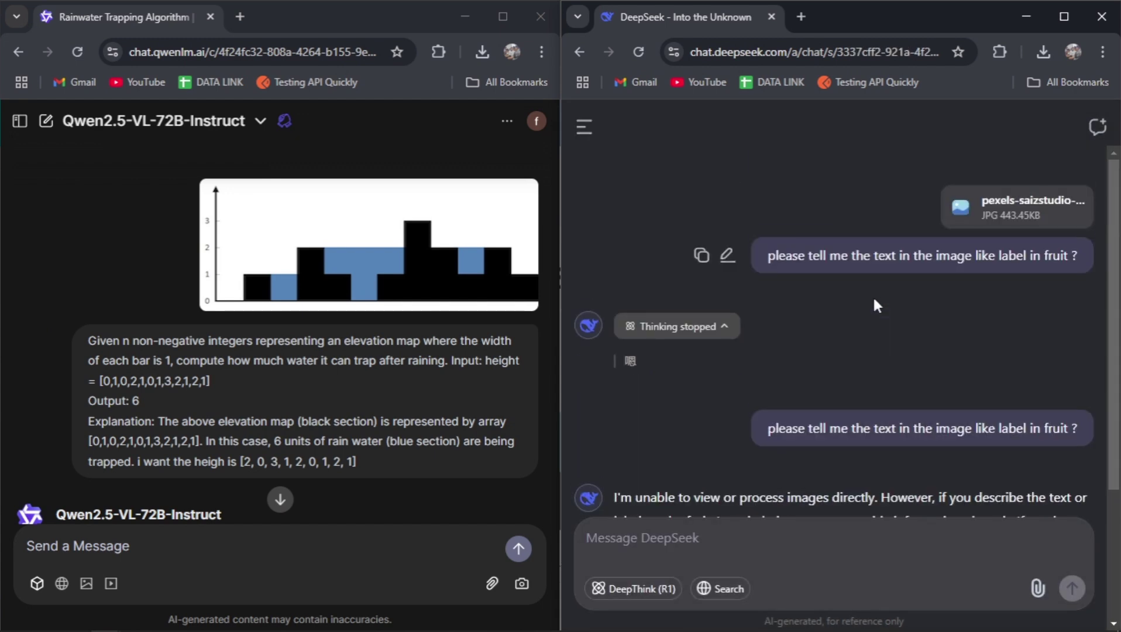
Step: Examine the stopped thinking text under DeepSeek's first fruit label question up close, and clear its selection
double_click(630, 362)
scroll(700, 349, up, 5)
scroll(699, 350, left, 4)
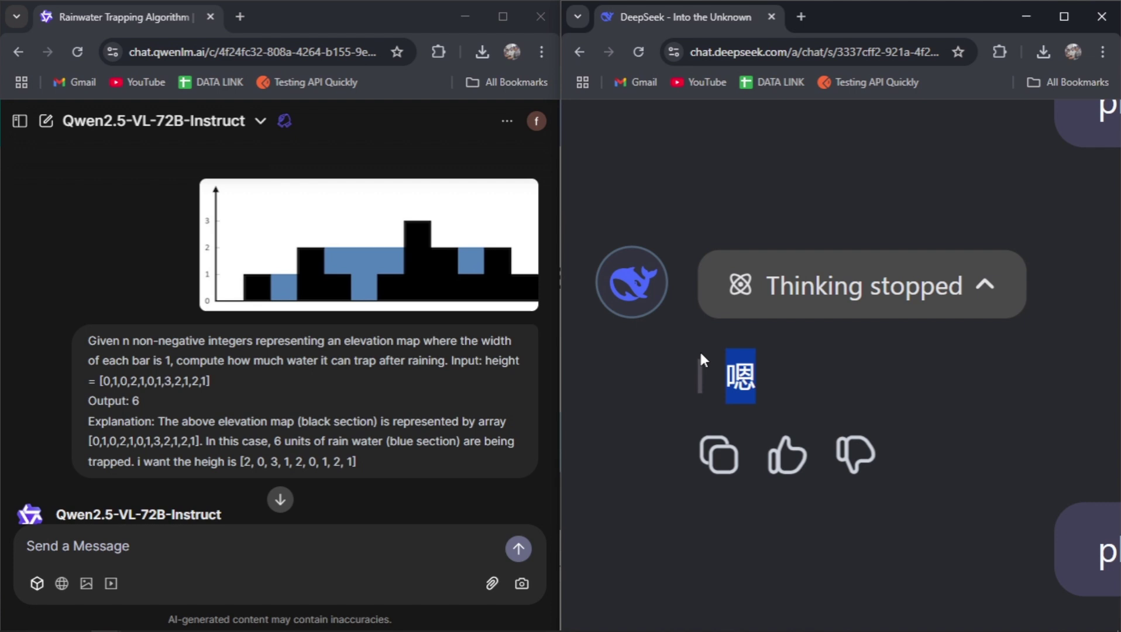
scroll(771, 366, down, 5)
click(770, 367)
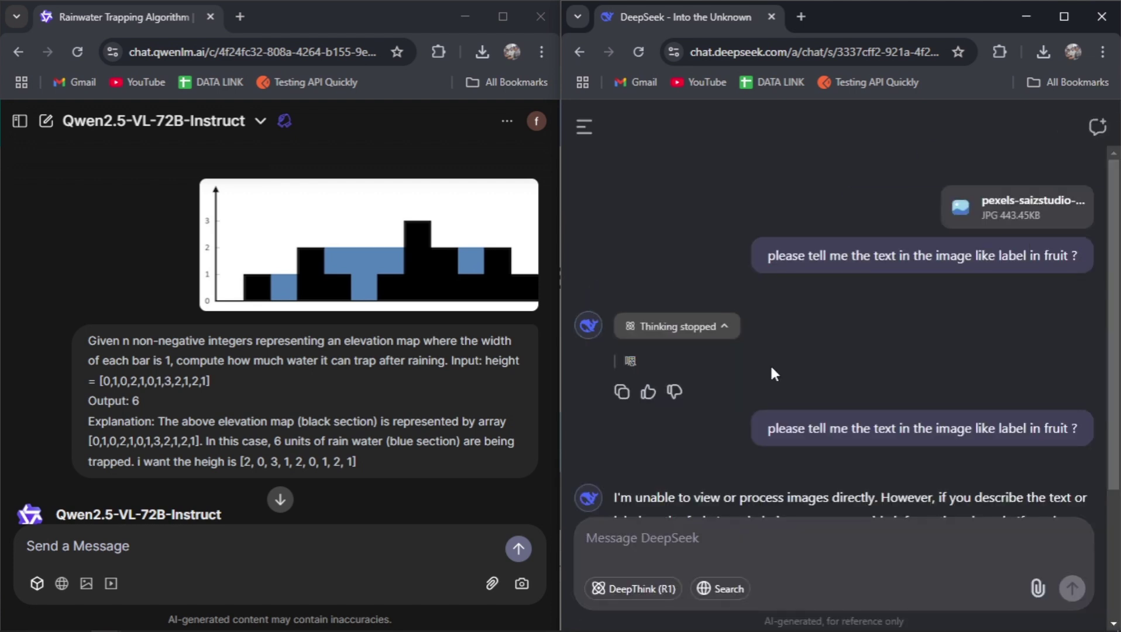